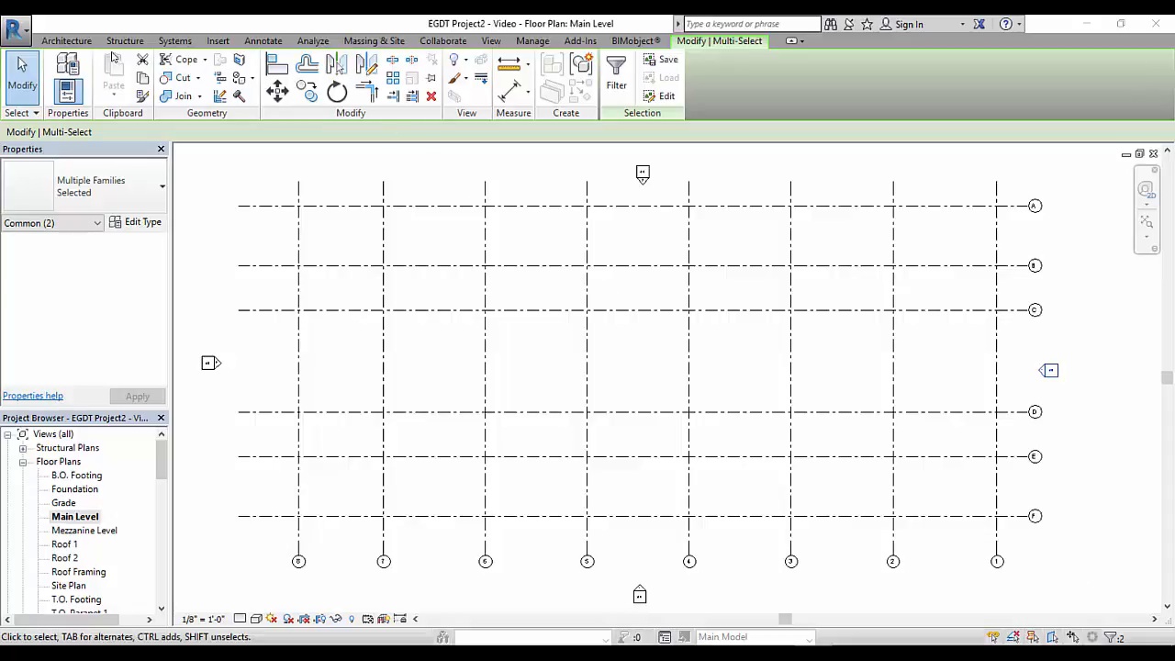
Step: Start the Wall tool and choose the Exterior - Split Face CMU basic wall type
click(66, 40)
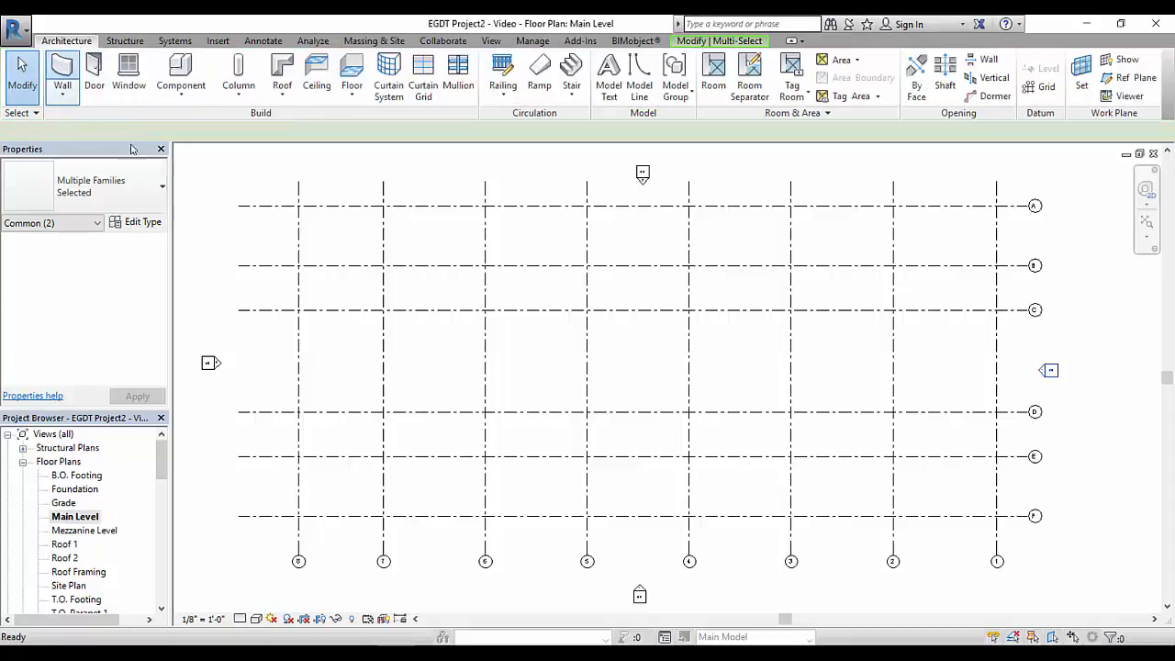
key(w)
key(a)
click(147, 188)
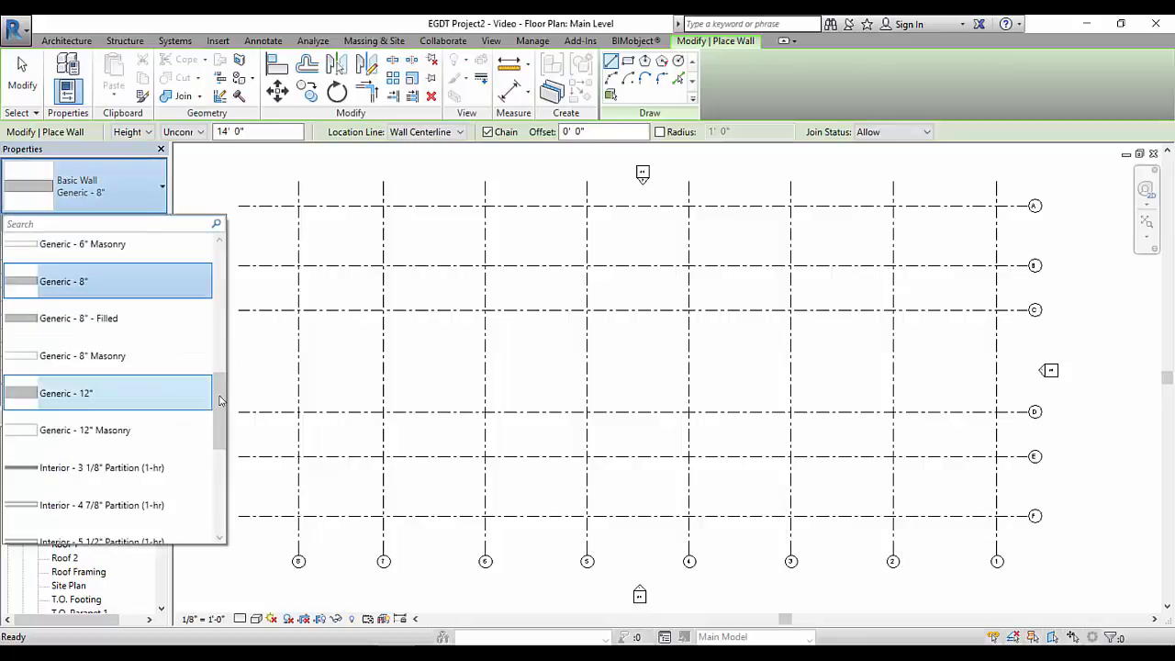
drag(220, 400, 217, 304)
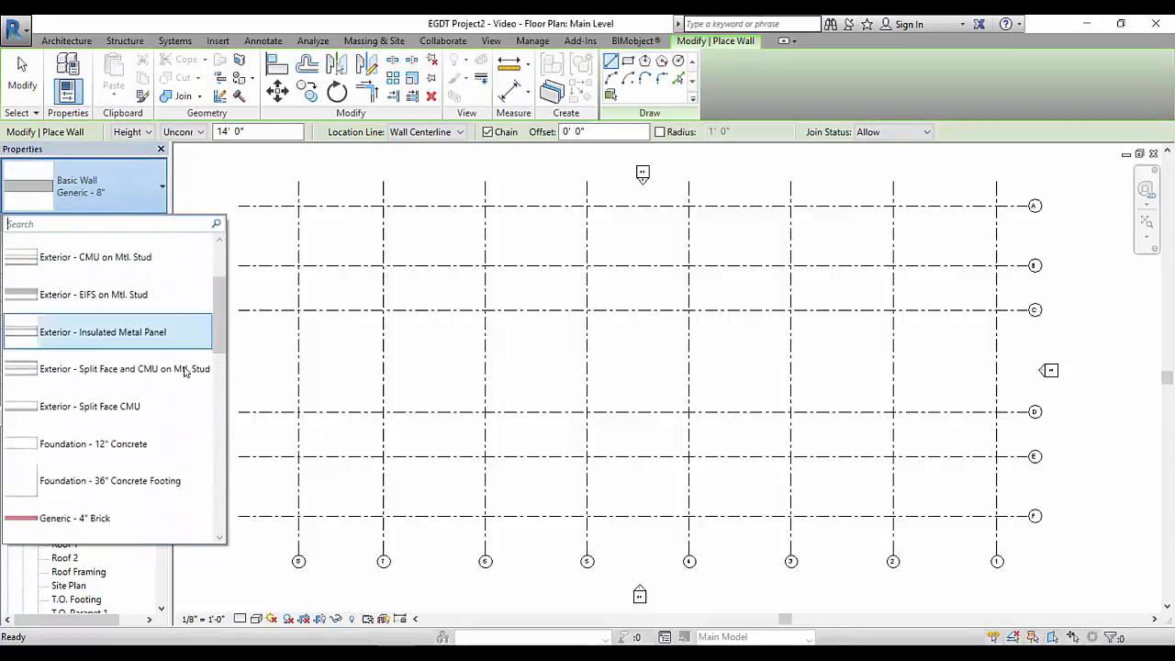
click(84, 406)
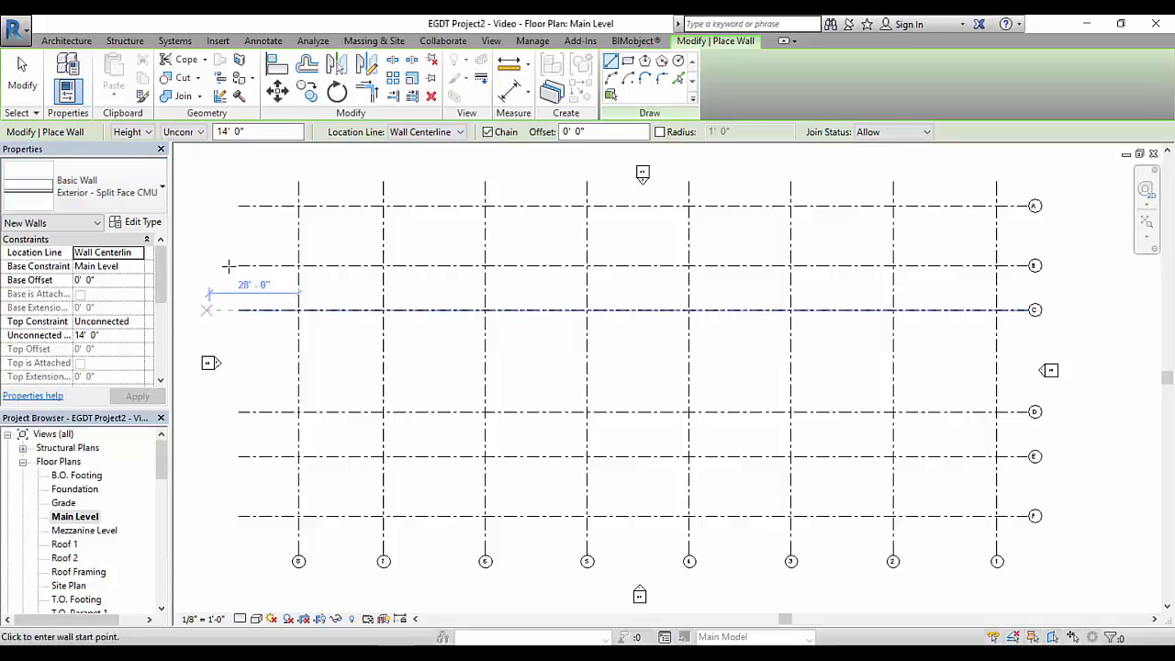
Step: Duplicate the wall type under the name Exterior - 8" Split Face CMU
click(138, 221)
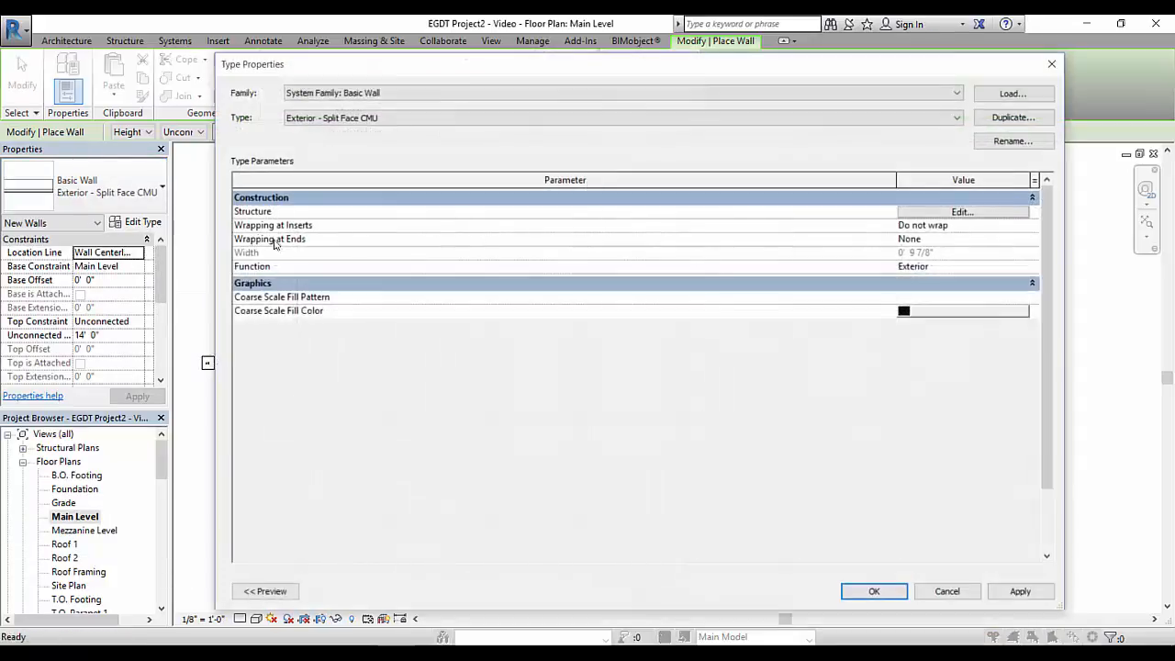
click(1013, 117)
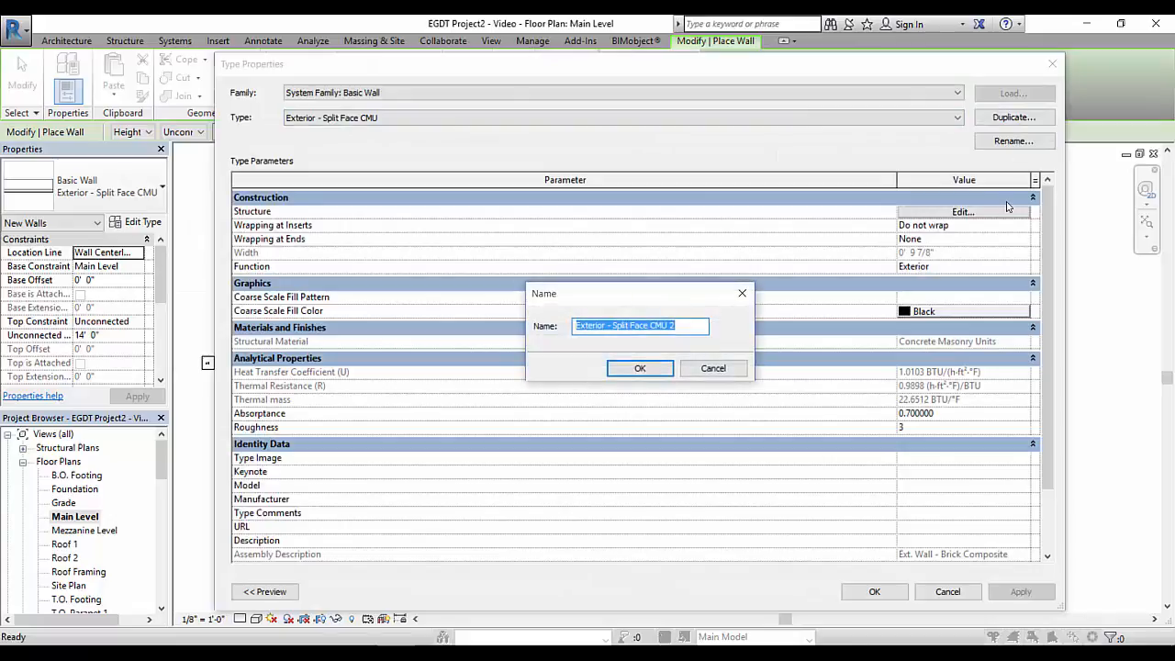
key(End)
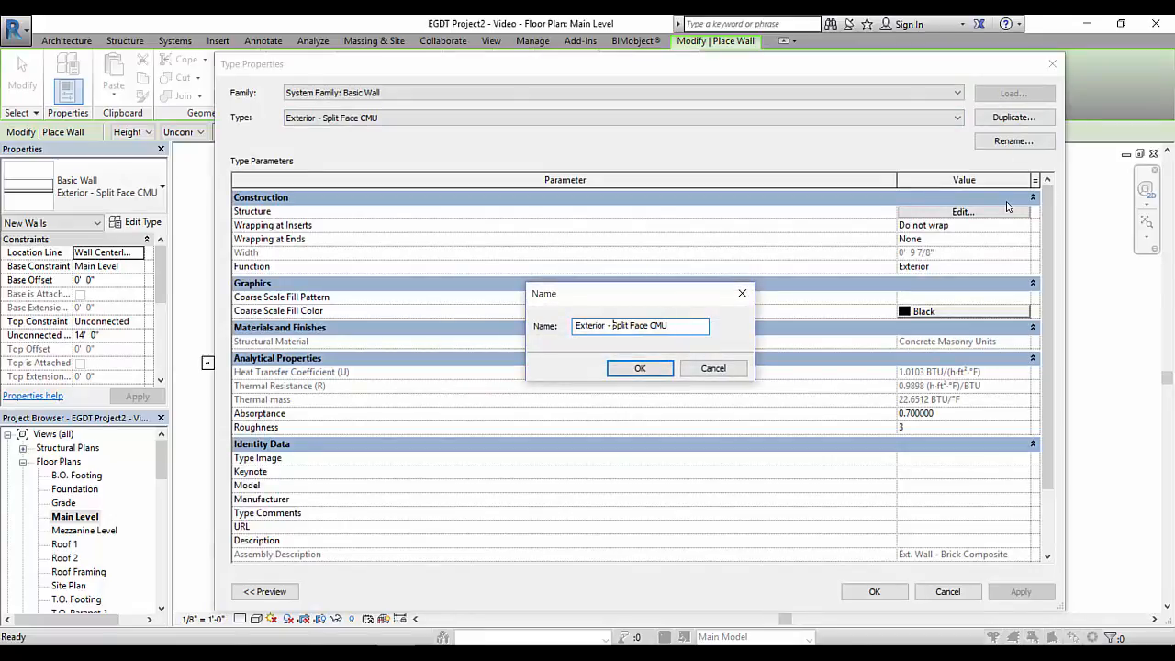
text(*)
key(BackSpace)
text(8")
click(642, 370)
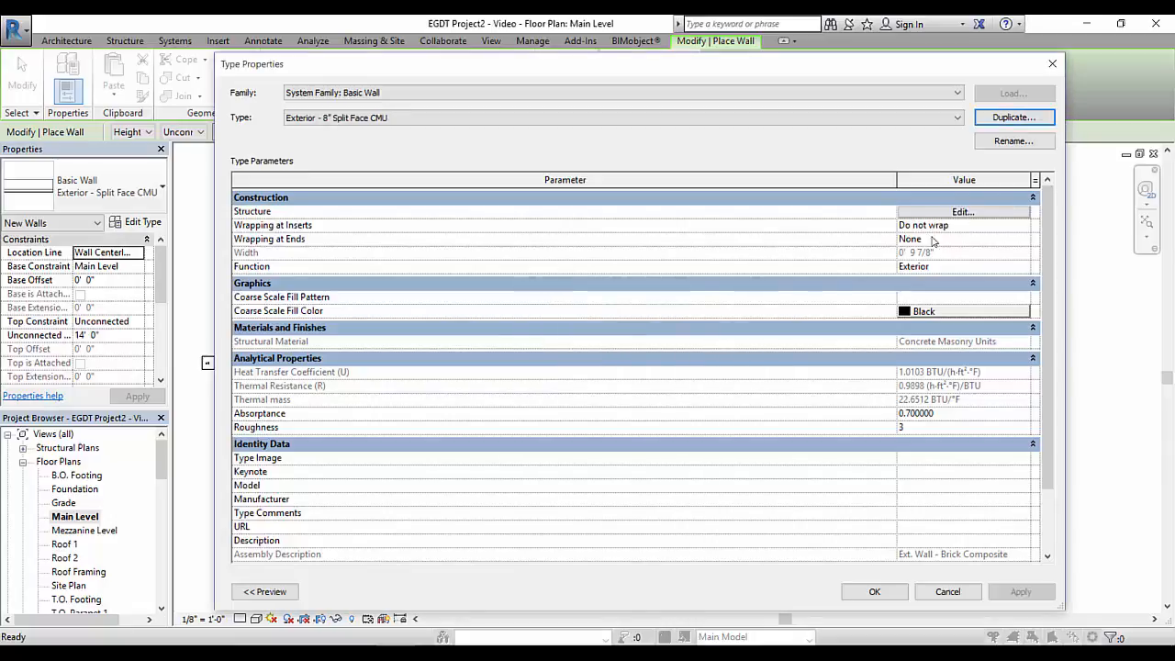
Step: Delete the Metal Furring substrate and Gypsum Wall Board finish layers from the new wall type's structure
click(924, 213)
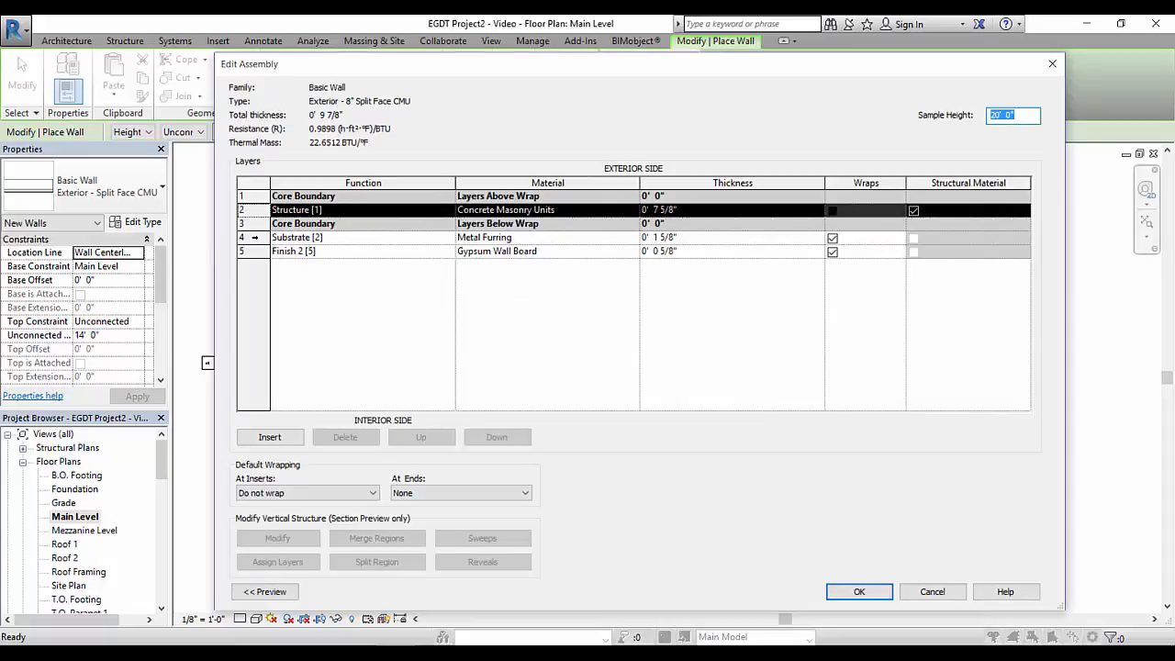
click(247, 236)
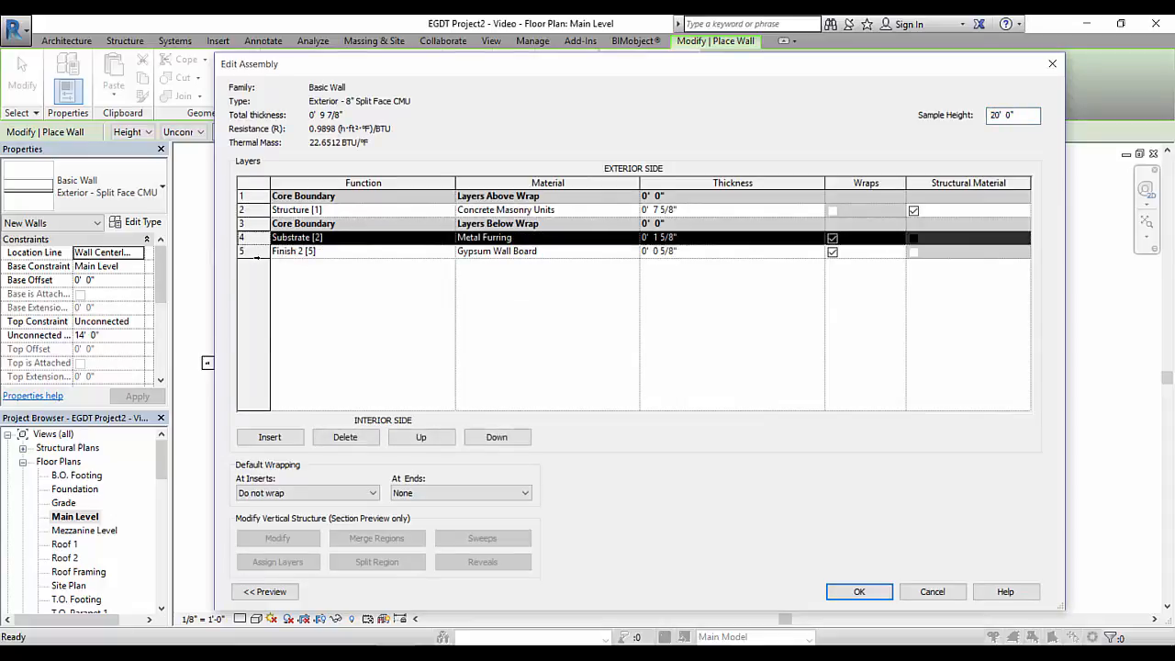
click(345, 437)
click(345, 437)
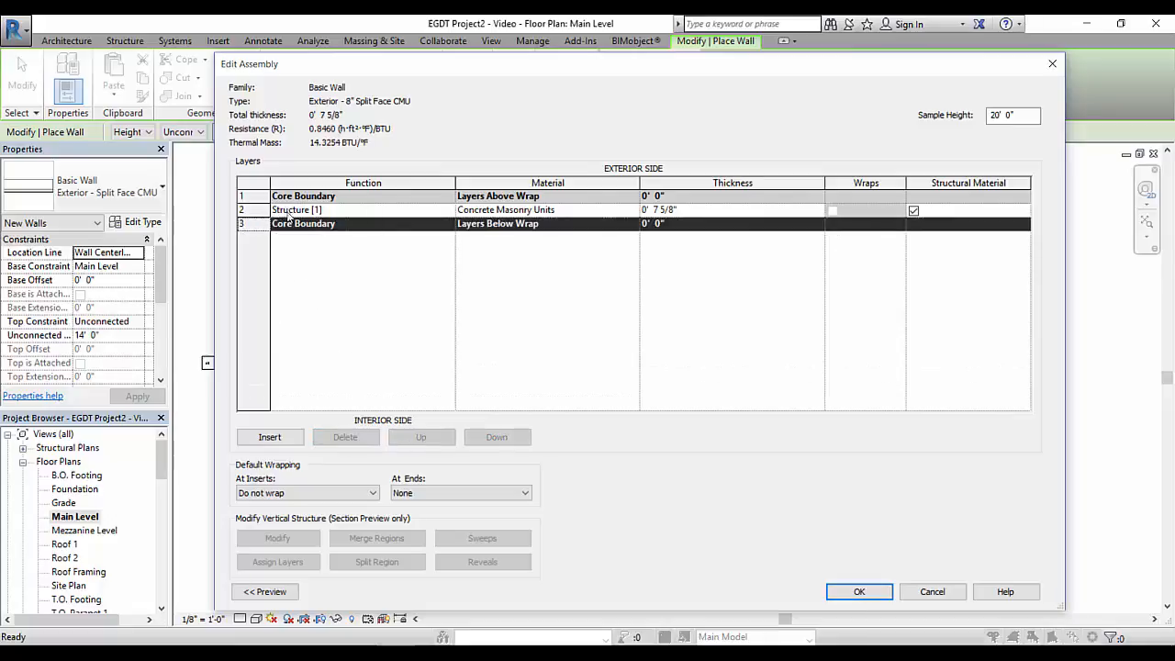
Step: Set the Concrete Masonry Units structure layer's thickness to 8" and accept the assembly and type properties
click(658, 210)
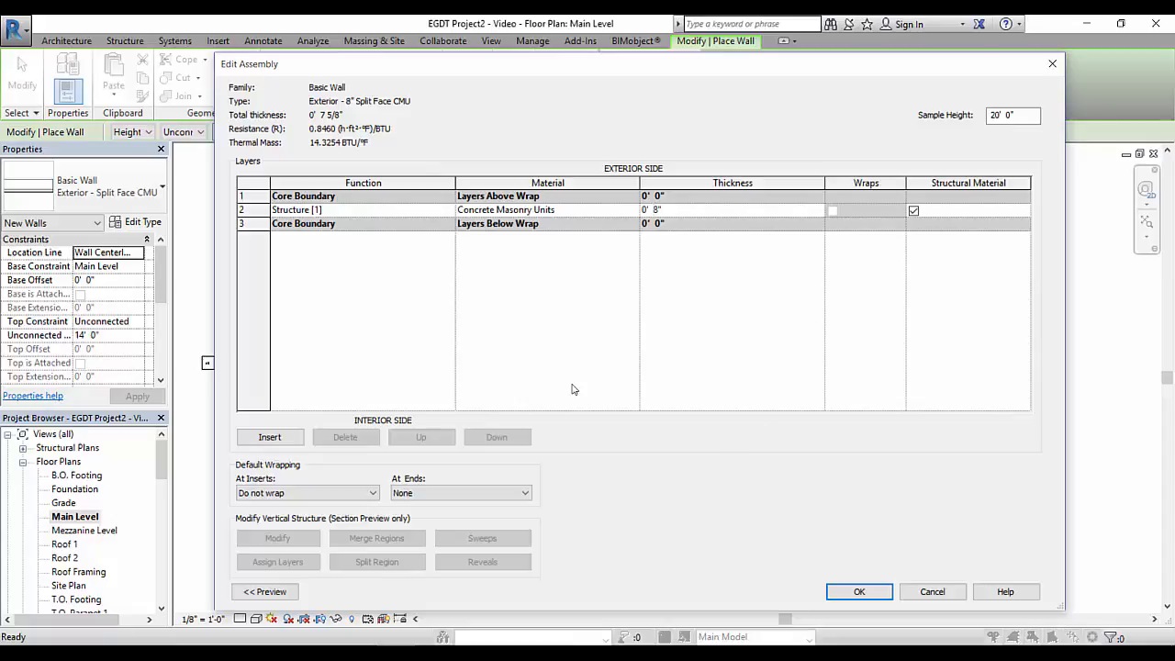
click(857, 591)
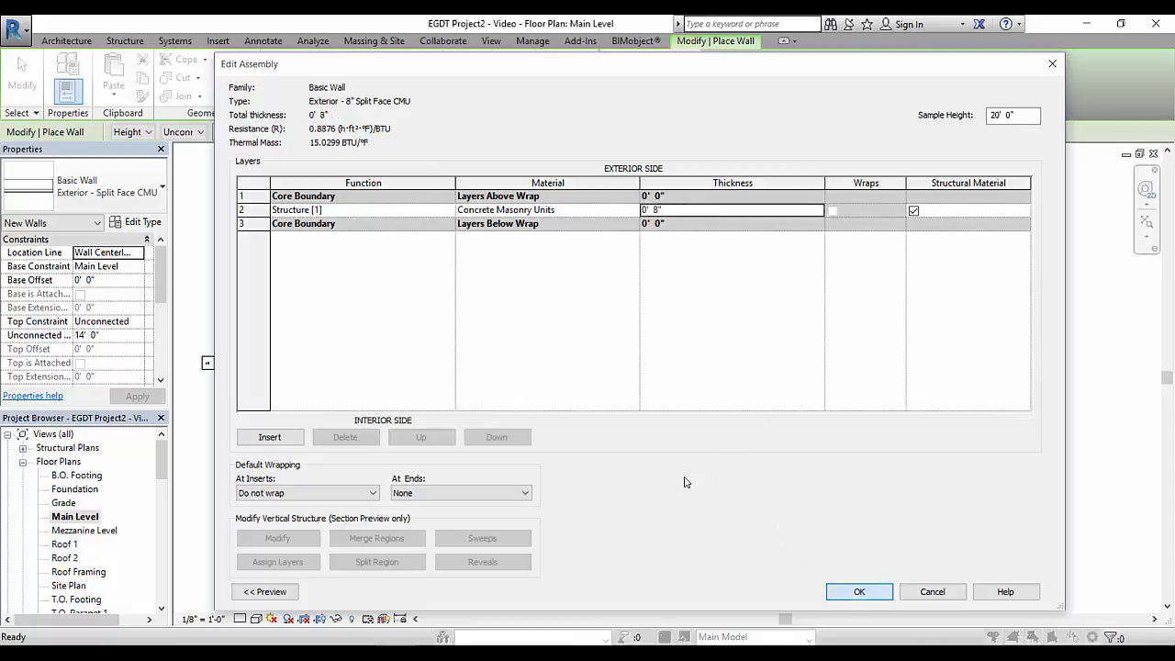
click(874, 591)
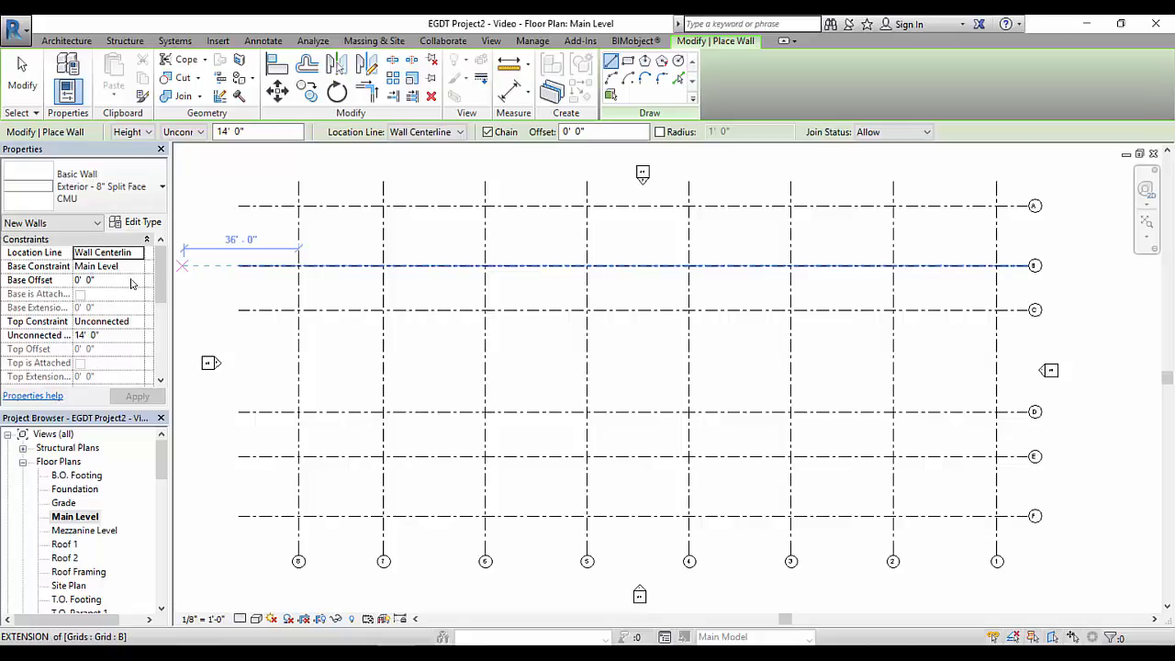
Step: Set the new wall's top constraint to Up to level: T.O. Parapet 1 and its location line to Finish Face: Exterior
click(138, 326)
click(138, 323)
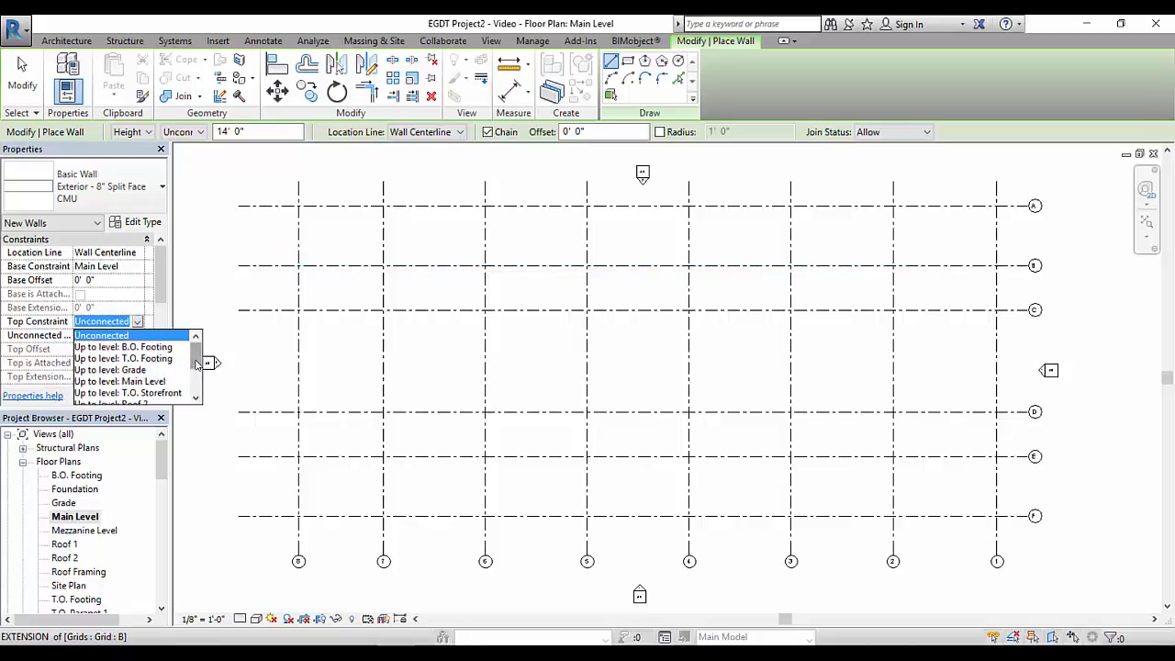
scroll(181, 365, down, 3)
click(166, 395)
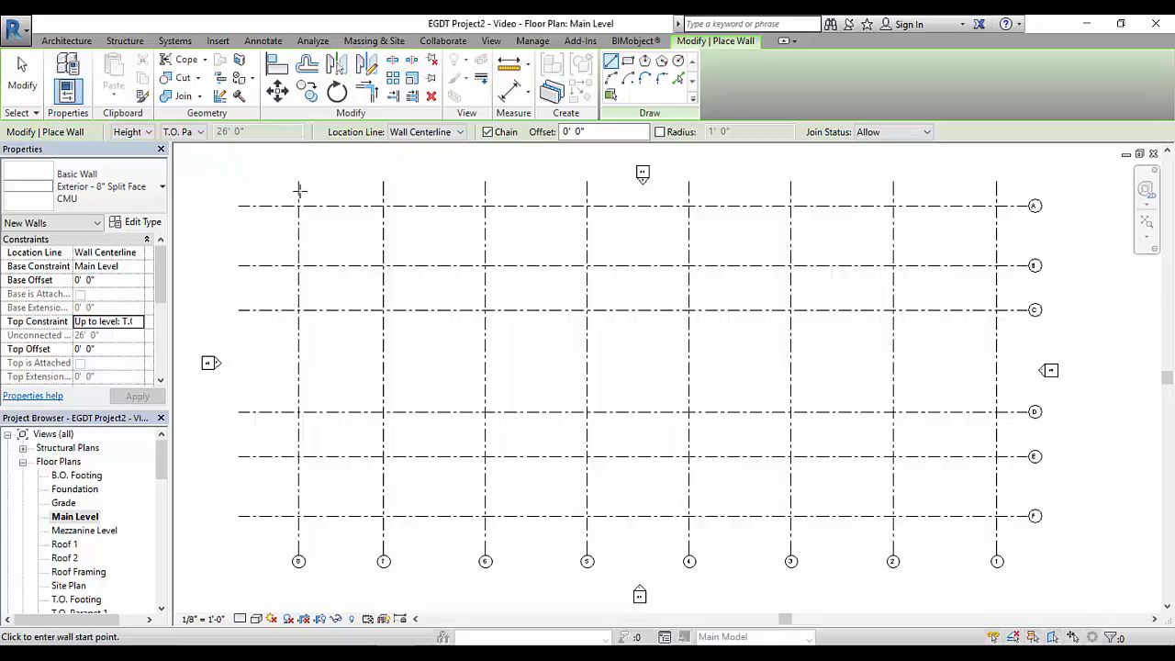
click(450, 132)
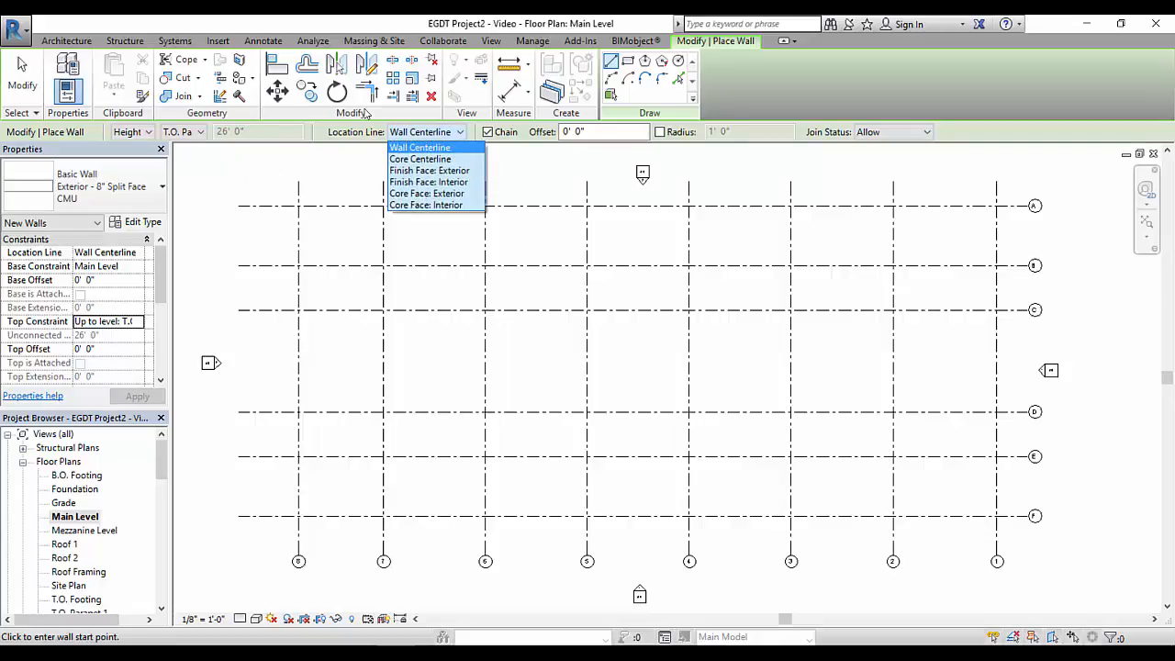
click(441, 171)
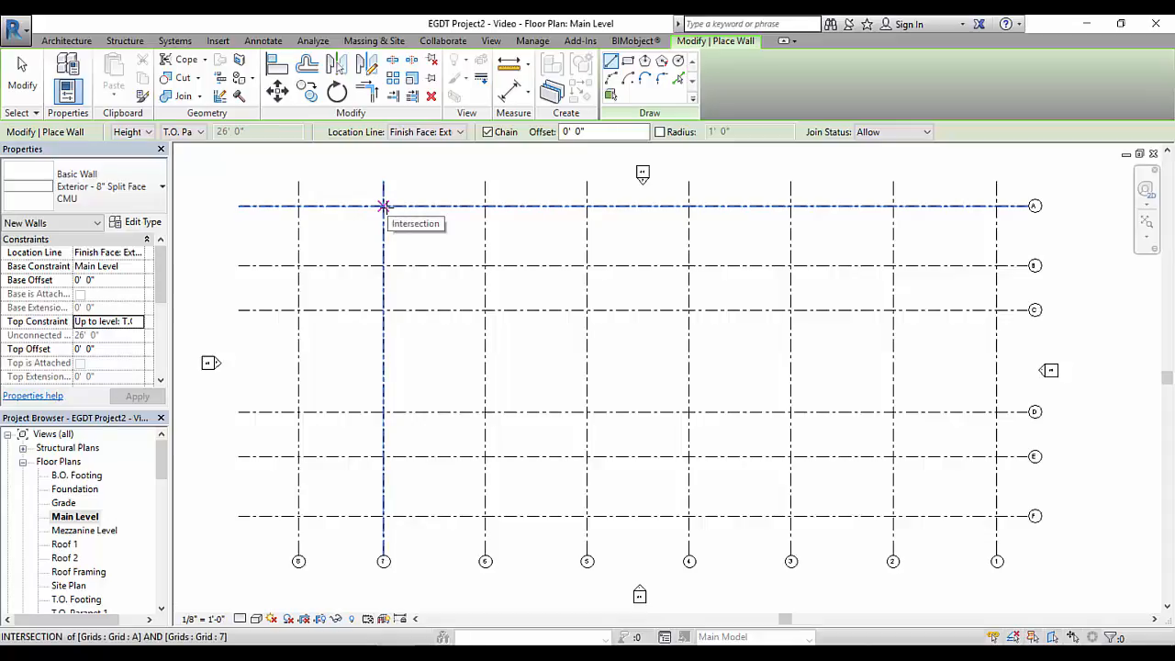
Step: Draw chained CMU walls from grid intersection A/7 along grid A to 1, down grid 1 to F, and along grid F to 7
click(384, 206)
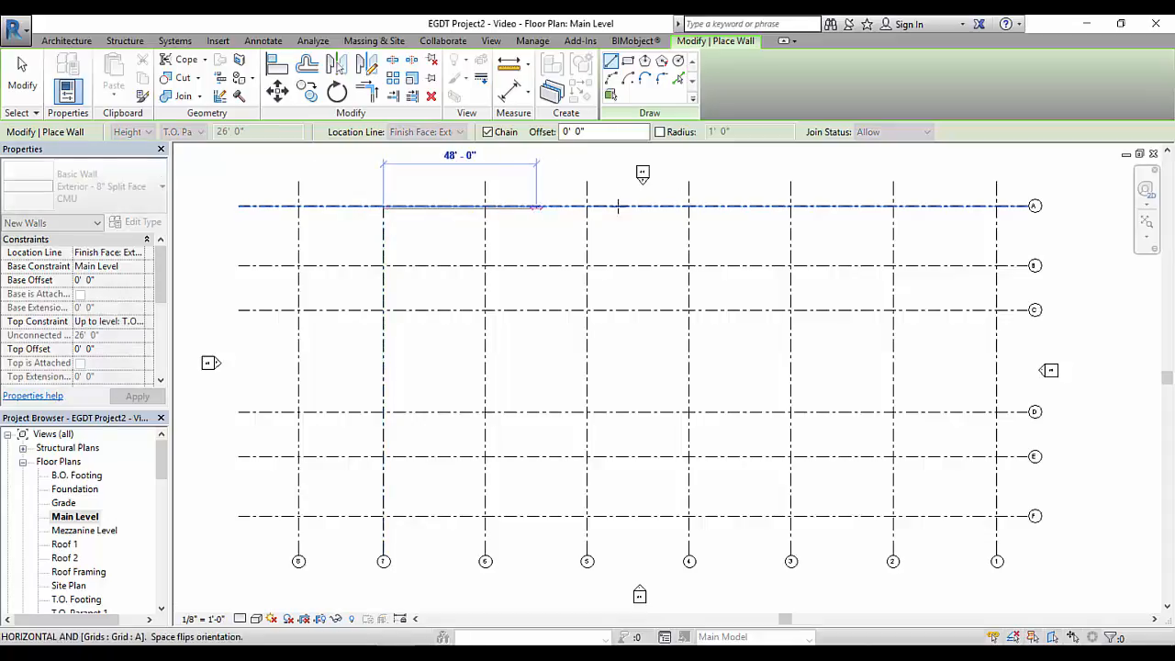
click(996, 206)
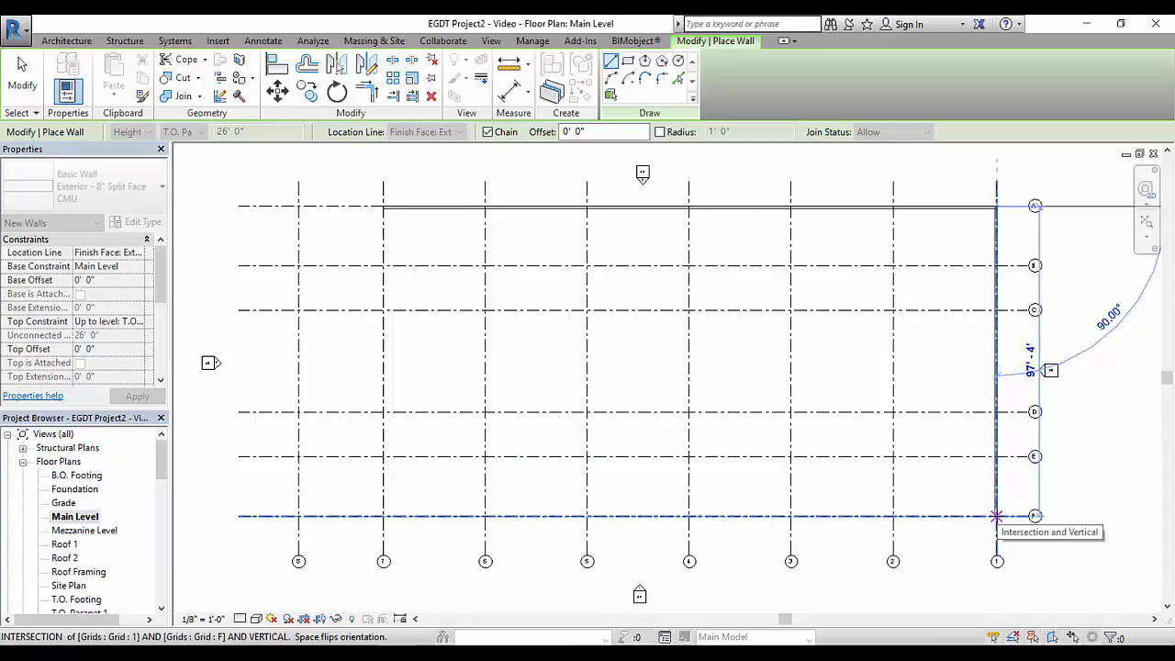
click(996, 516)
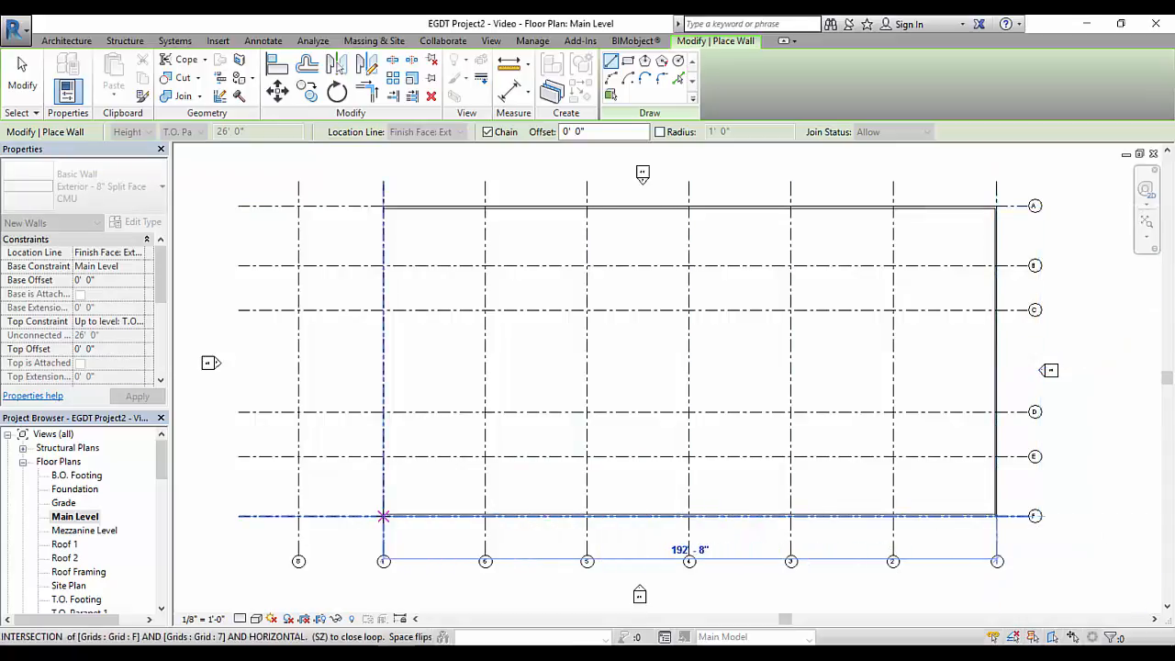
click(383, 516)
Step: Close the wall loop along grid 7 from grid F to grid A with the wall's orientation flipped, and end the chain
scroll(386, 514, up, 5)
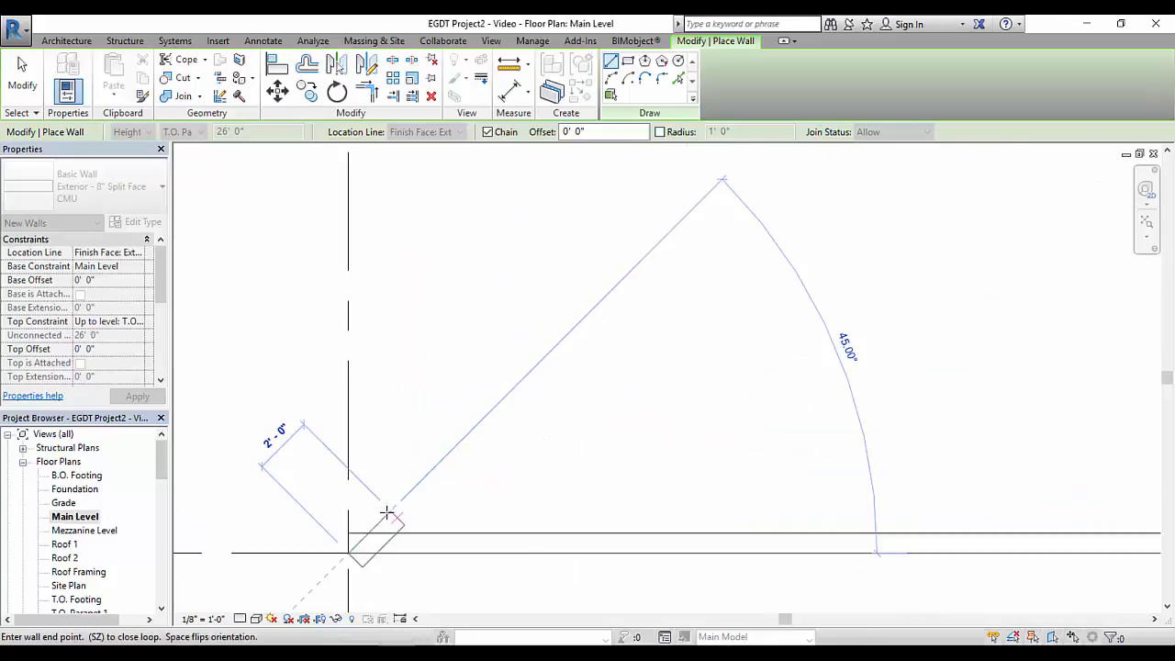
middle_drag(388, 514, 601, 341)
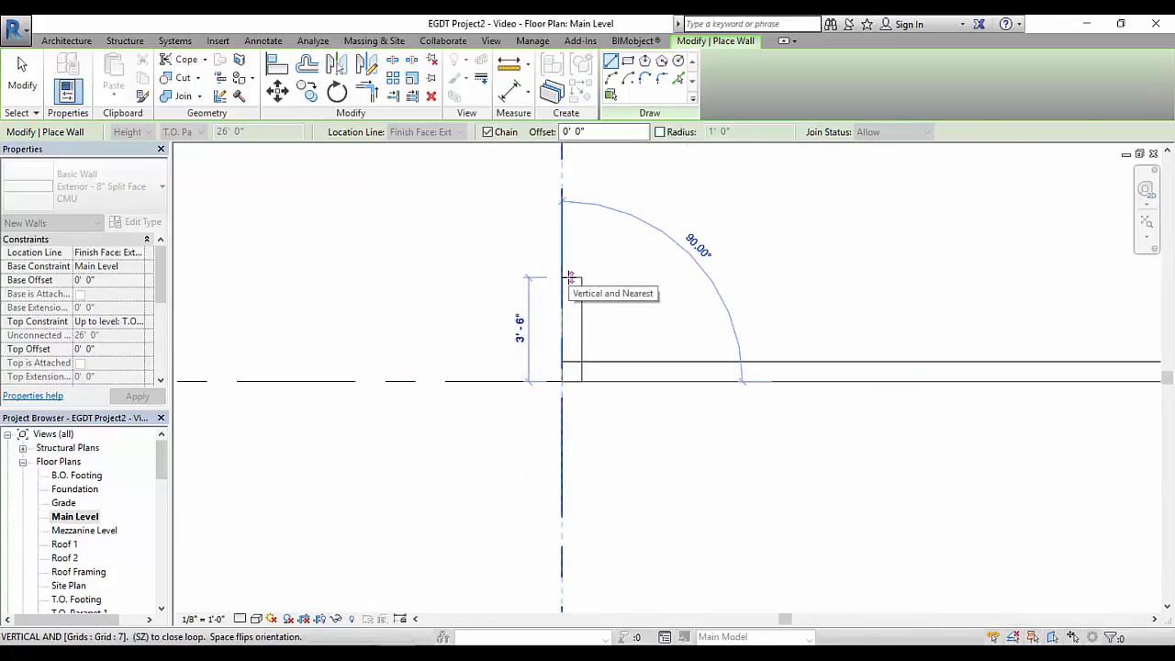
key(space)
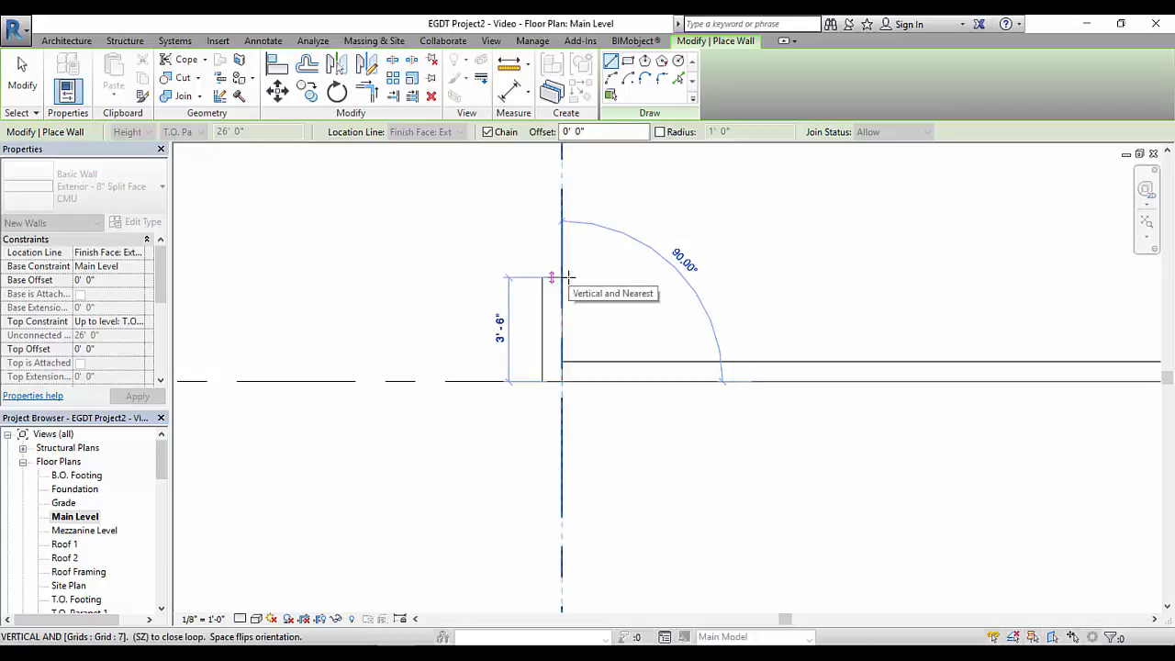
scroll(566, 266, down, 2)
middle_drag(567, 249, 564, 469)
scroll(565, 316, down, 3)
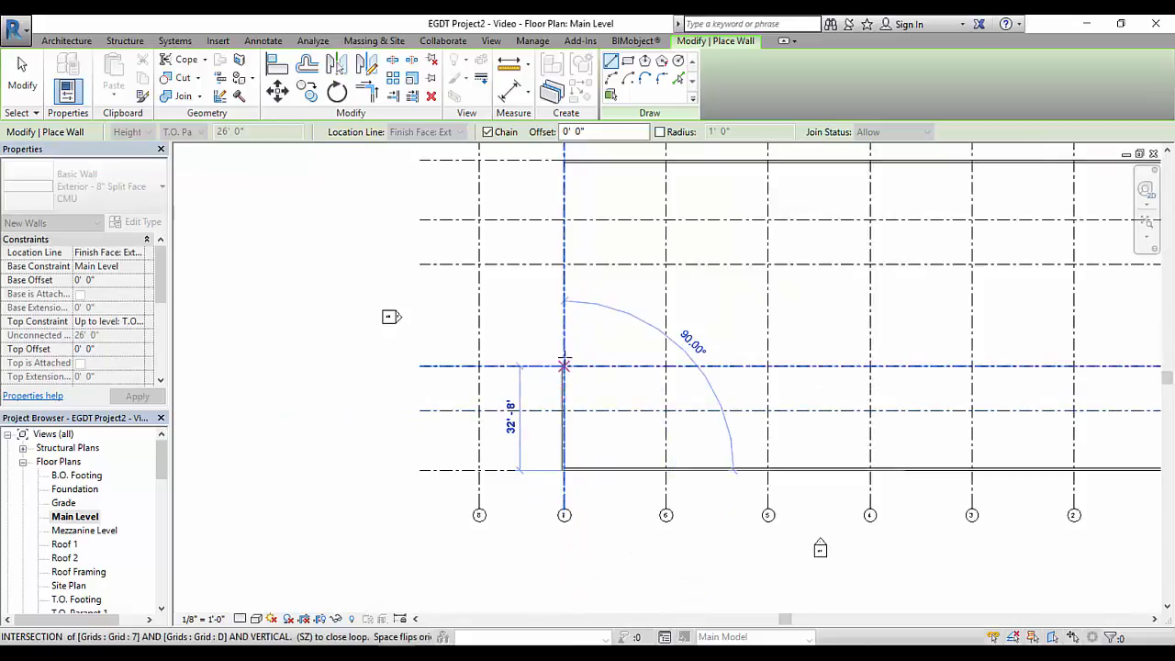
middle_drag(566, 367, 571, 547)
click(561, 348)
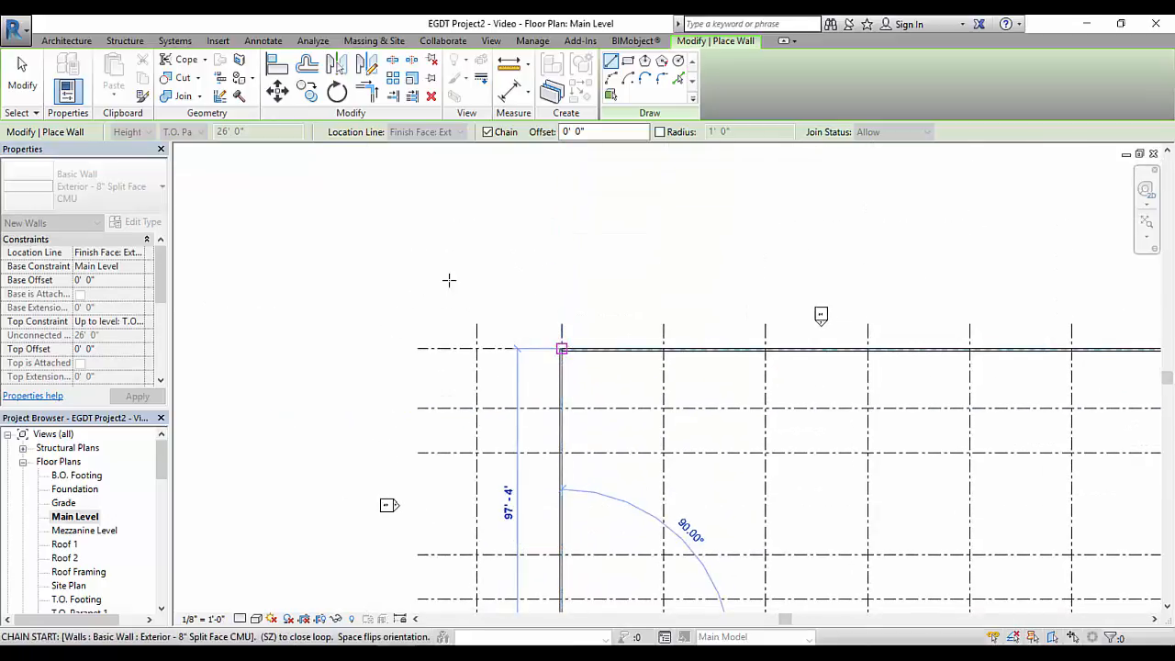
key(Escape)
middle_drag(663, 419, 576, 306)
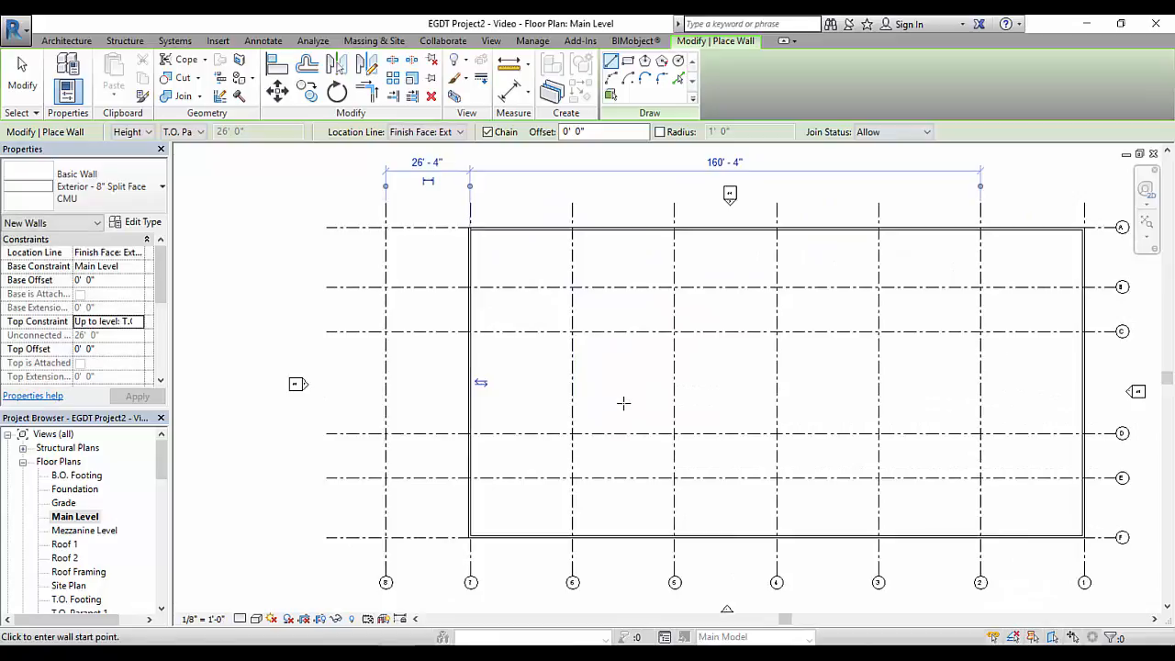
right_click(620, 384)
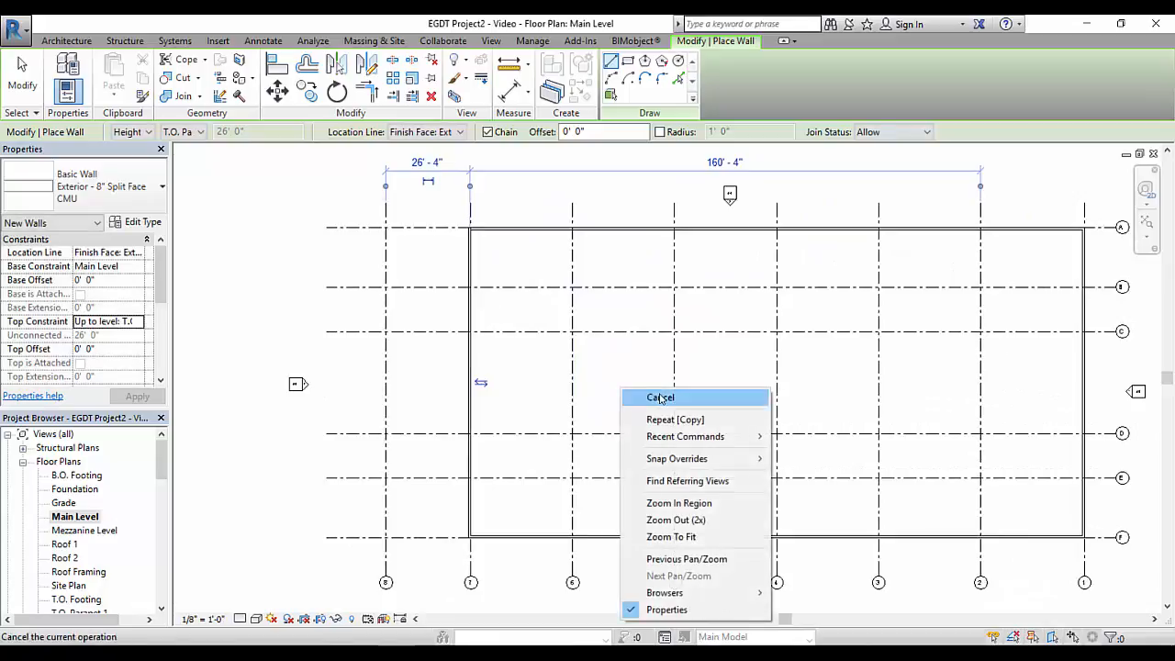
click(657, 395)
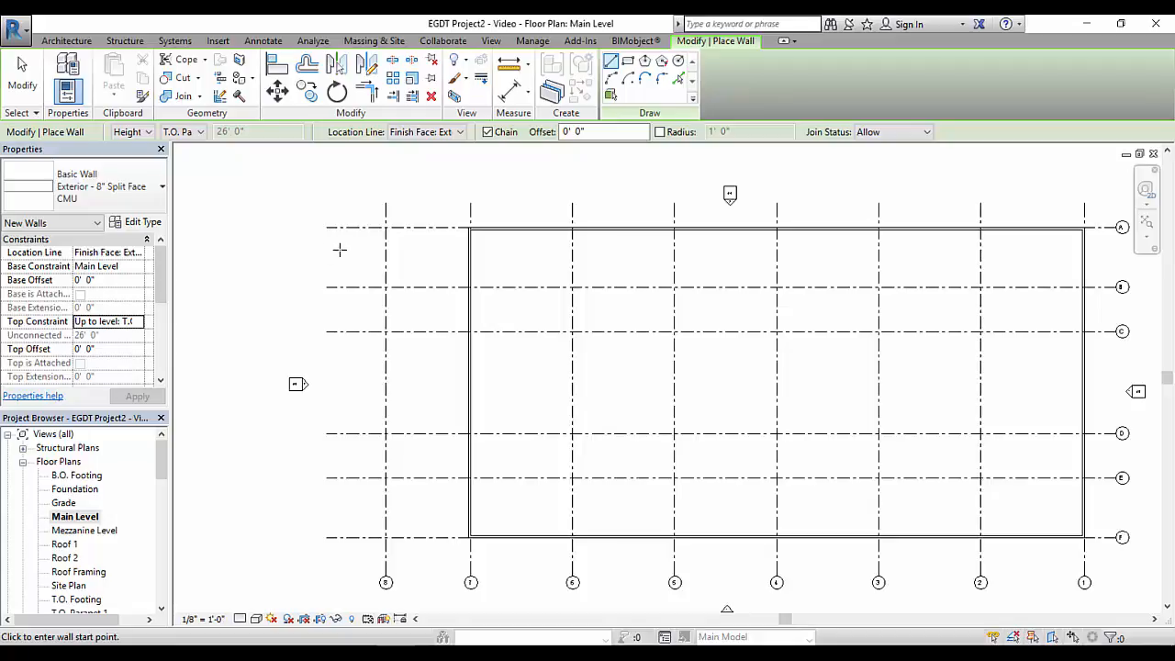
Step: Switch the wall type to Exterior - EIFS on Mtl. Stud and set its top constraint to Up to level: T.O. Parapet 2
click(120, 163)
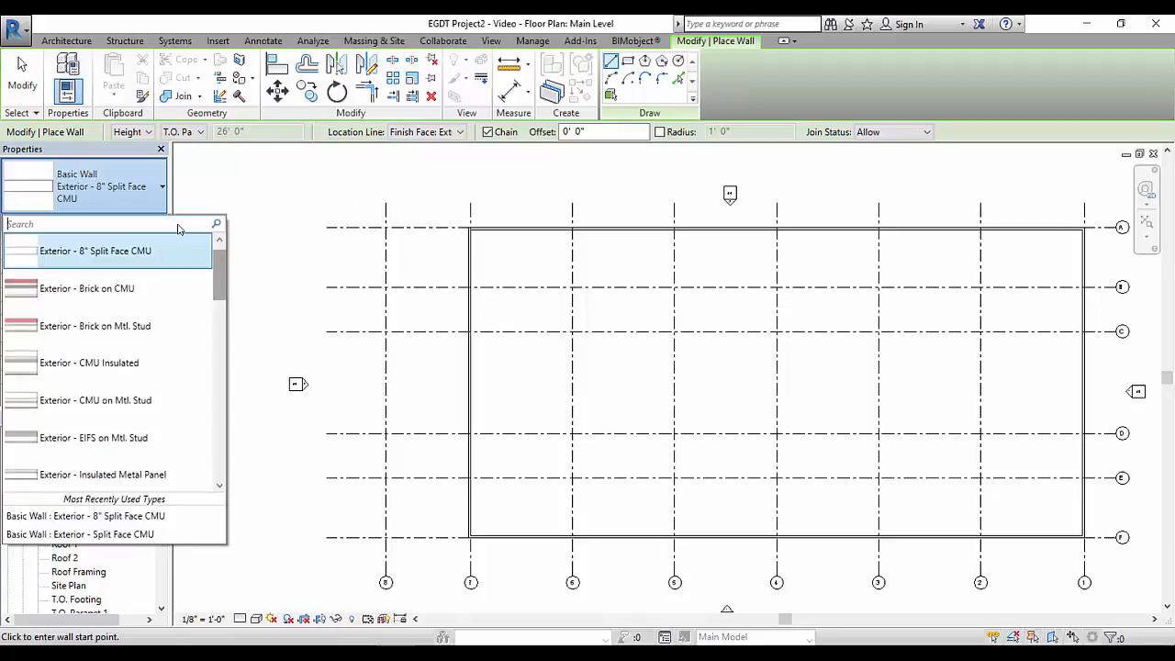
scroll(220, 289, down, 2)
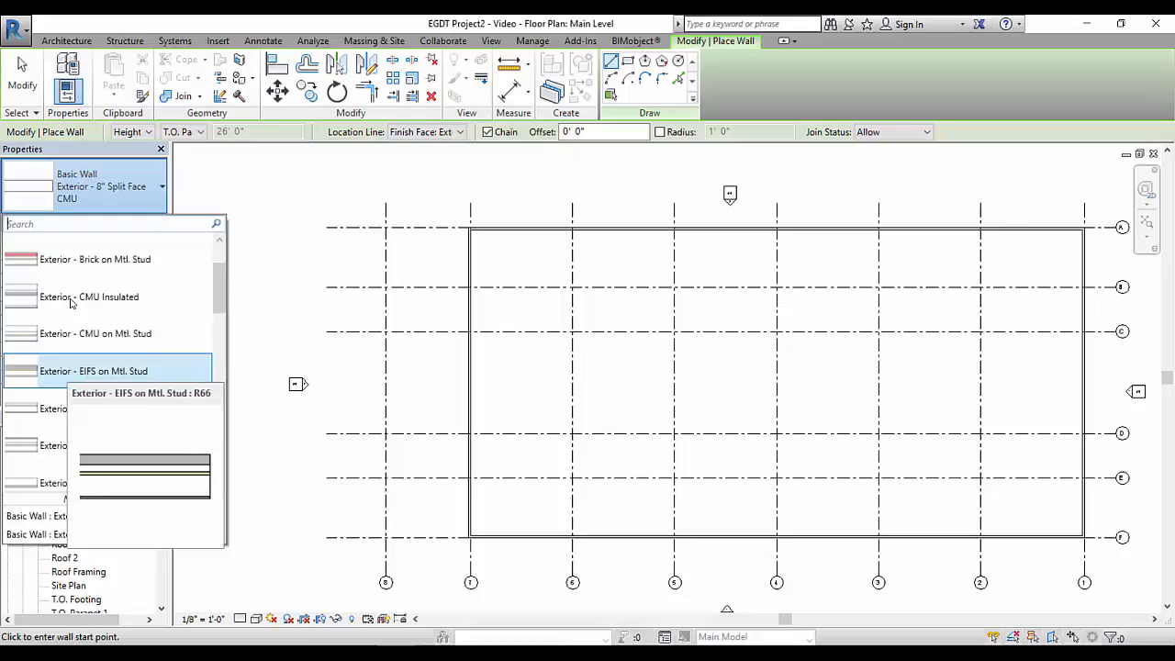
click(89, 372)
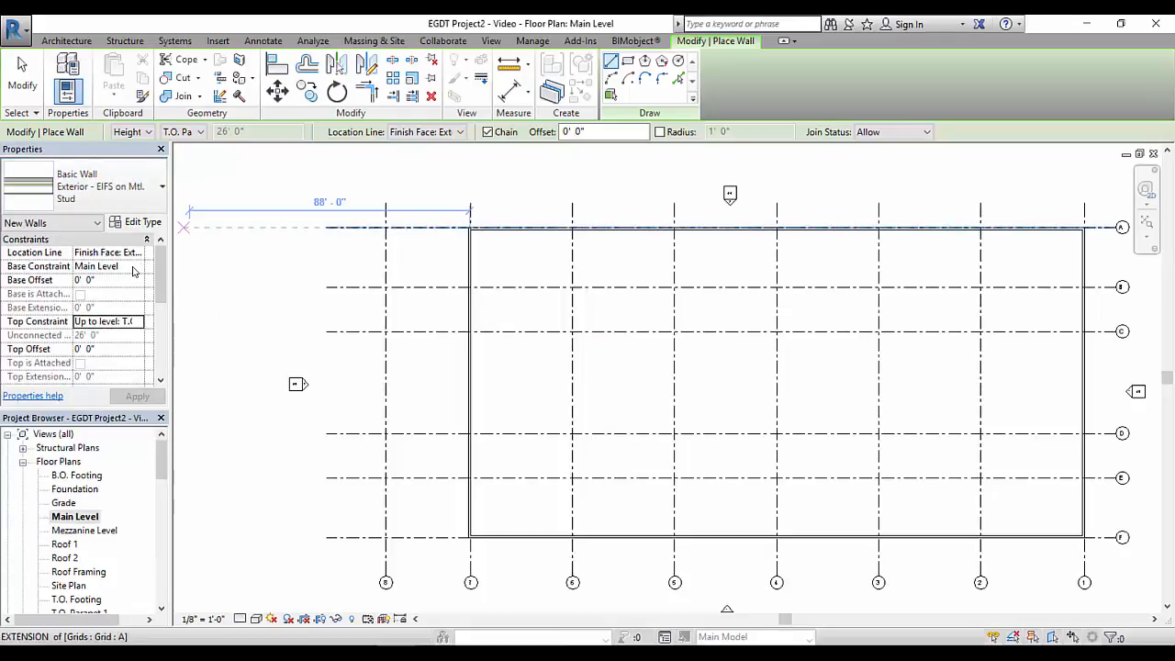
click(137, 322)
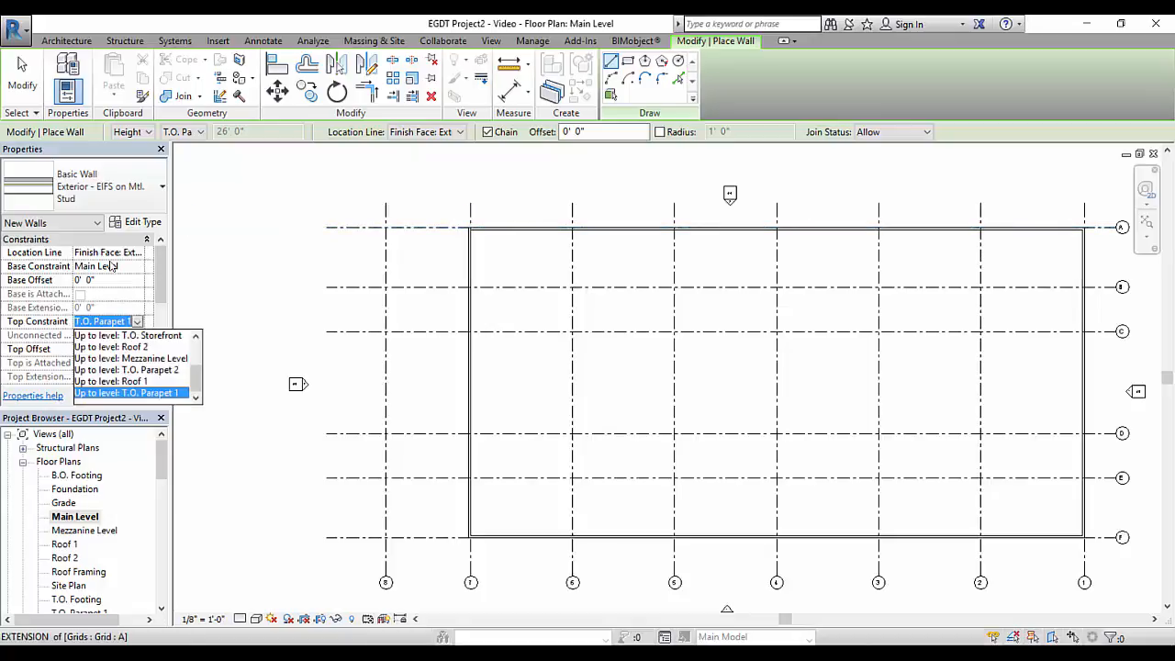
click(133, 370)
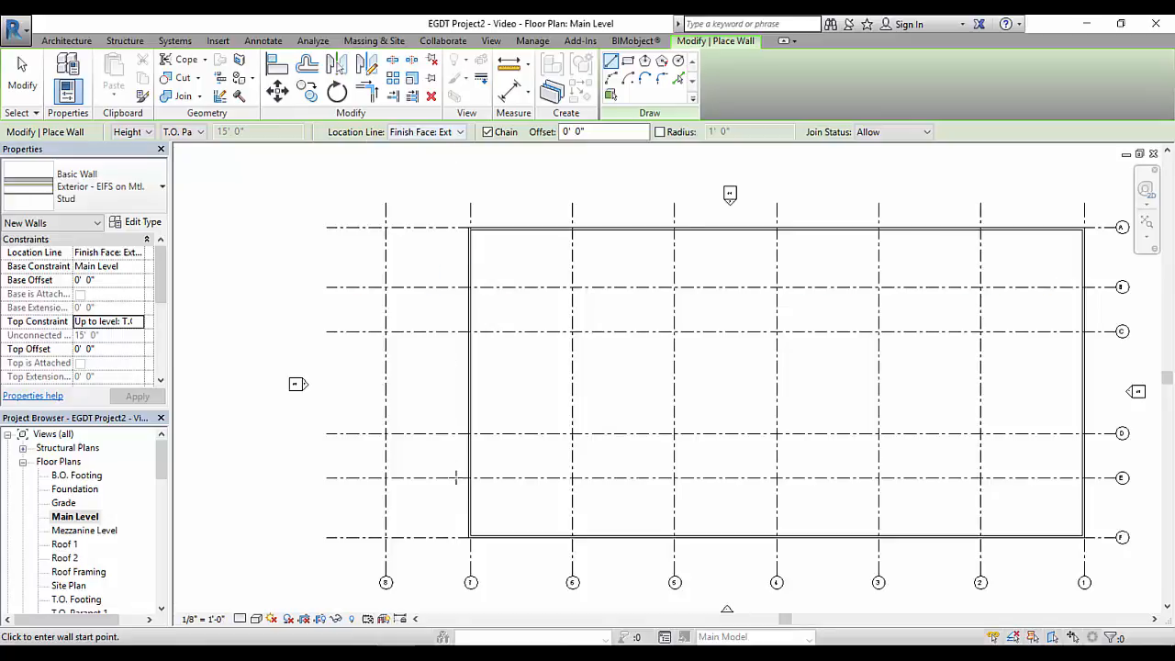
Step: Draw the first EIFS wall from grid intersection E/7 along grid E to grid 8, with its orientation flipped
scroll(459, 491, up, 2)
middle_drag(459, 491, 475, 304)
scroll(477, 275, up, 2)
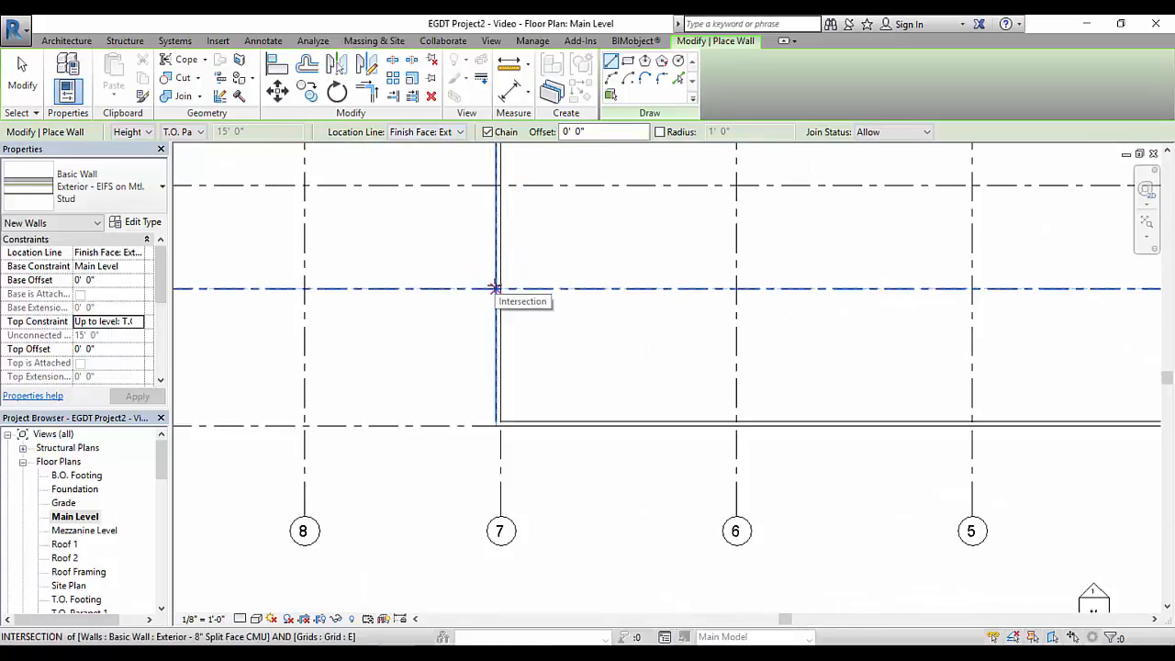
scroll(494, 288, down, 2)
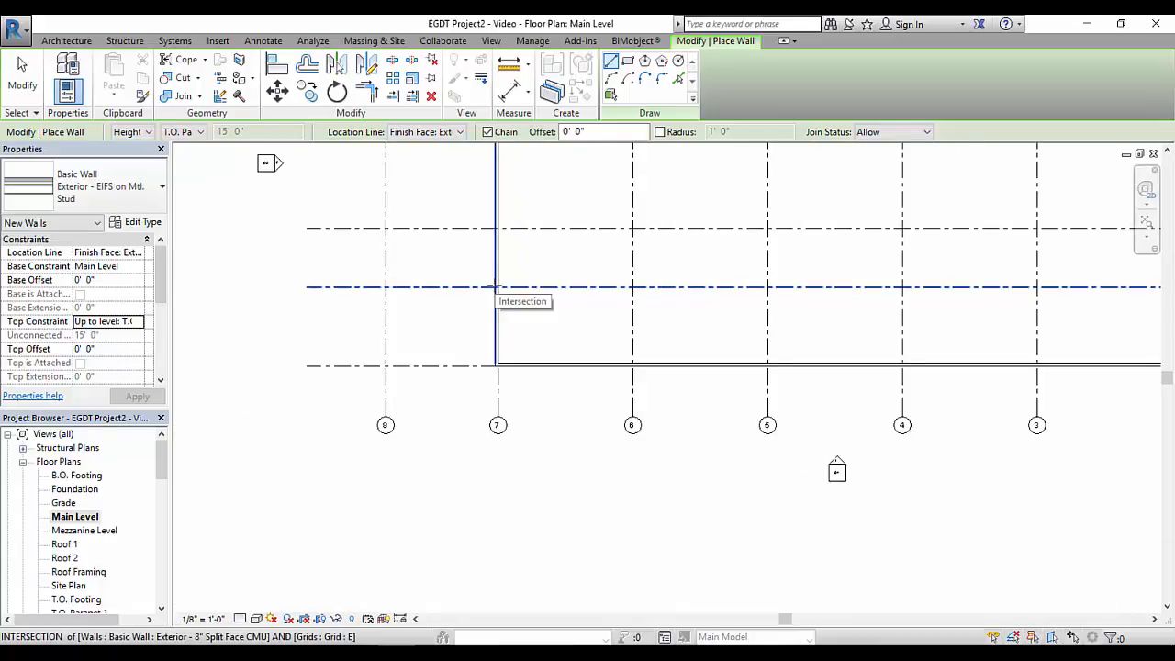
mouse_move(397, 295)
middle_down()
mouse_move(256, 310)
mouse_move(407, 303)
middle_up()
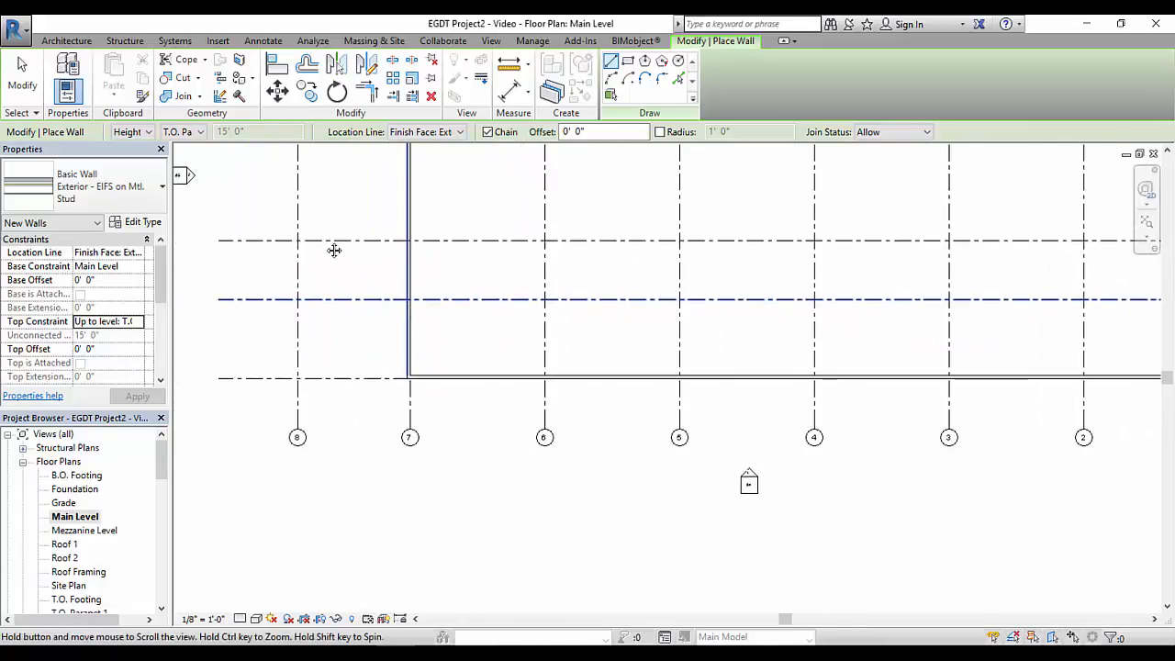
scroll(411, 305, up, 2)
click(413, 306)
scroll(320, 307, down, 2)
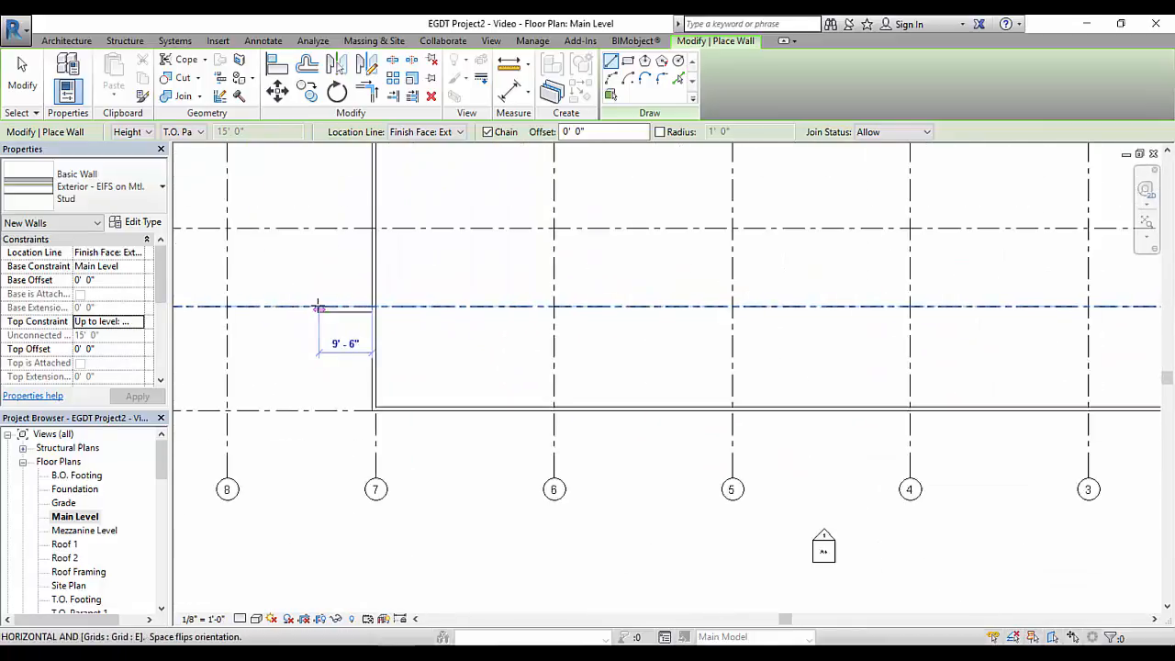
middle_drag(321, 307, 460, 306)
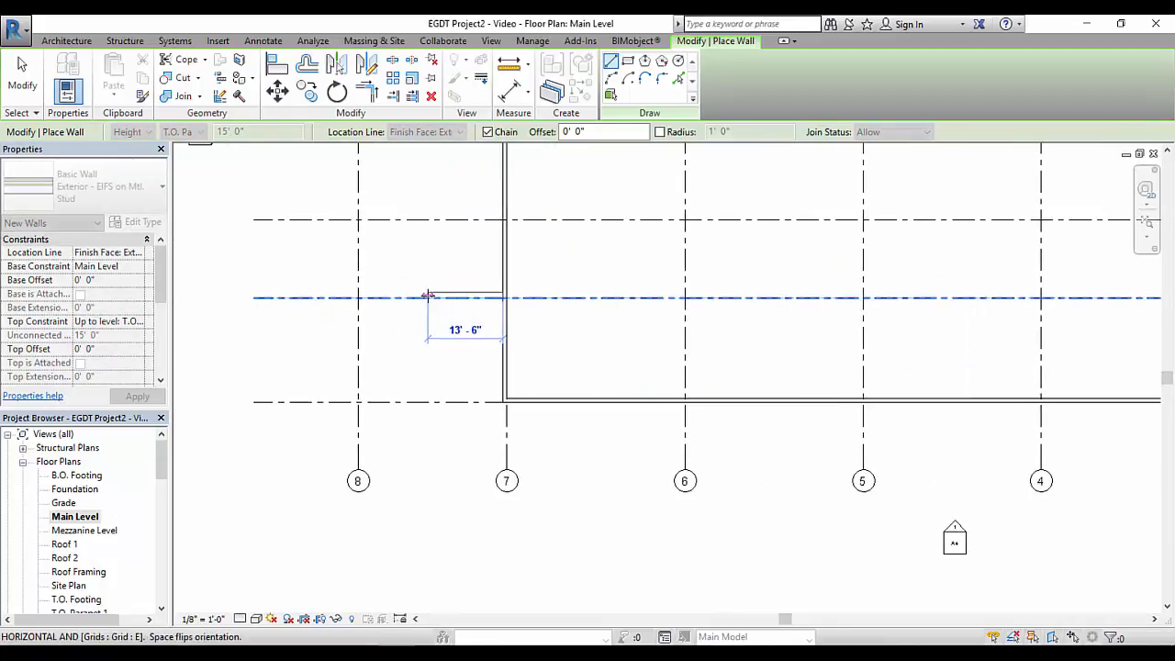
scroll(428, 296, up, 3)
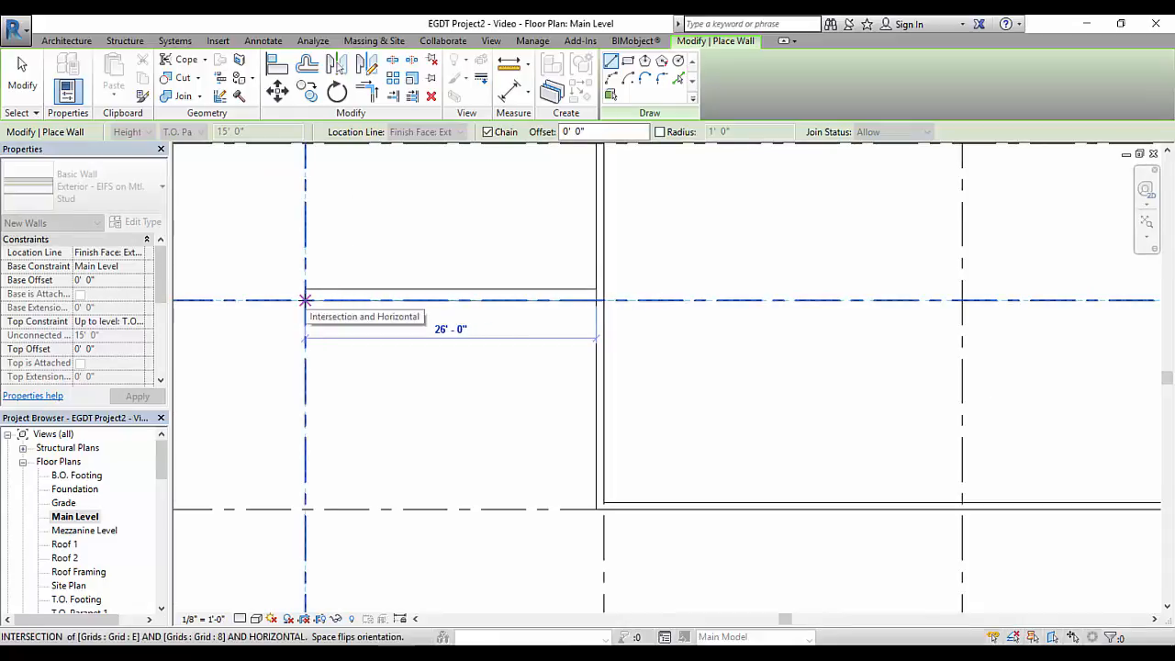
click(306, 300)
Step: Continue the EIFS wall chain along grid 8 from grid E to grid B
scroll(321, 244, down, 3)
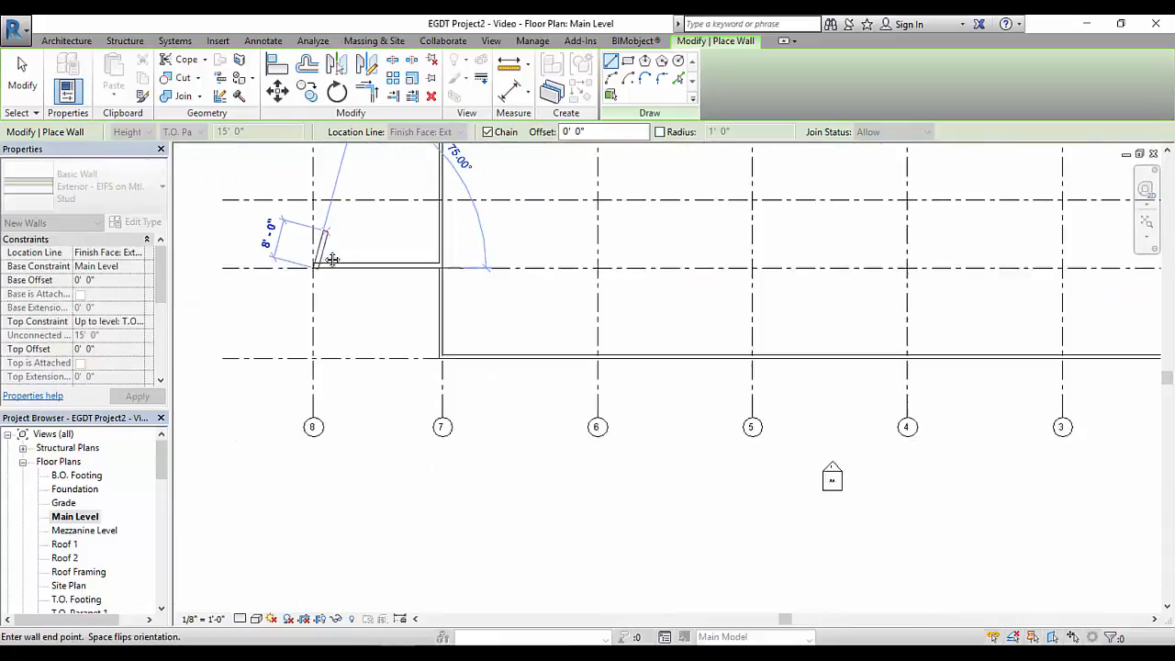
middle_drag(332, 259, 350, 476)
middle_drag(348, 307, 351, 365)
scroll(340, 353, up, 2)
scroll(337, 336, down, 3)
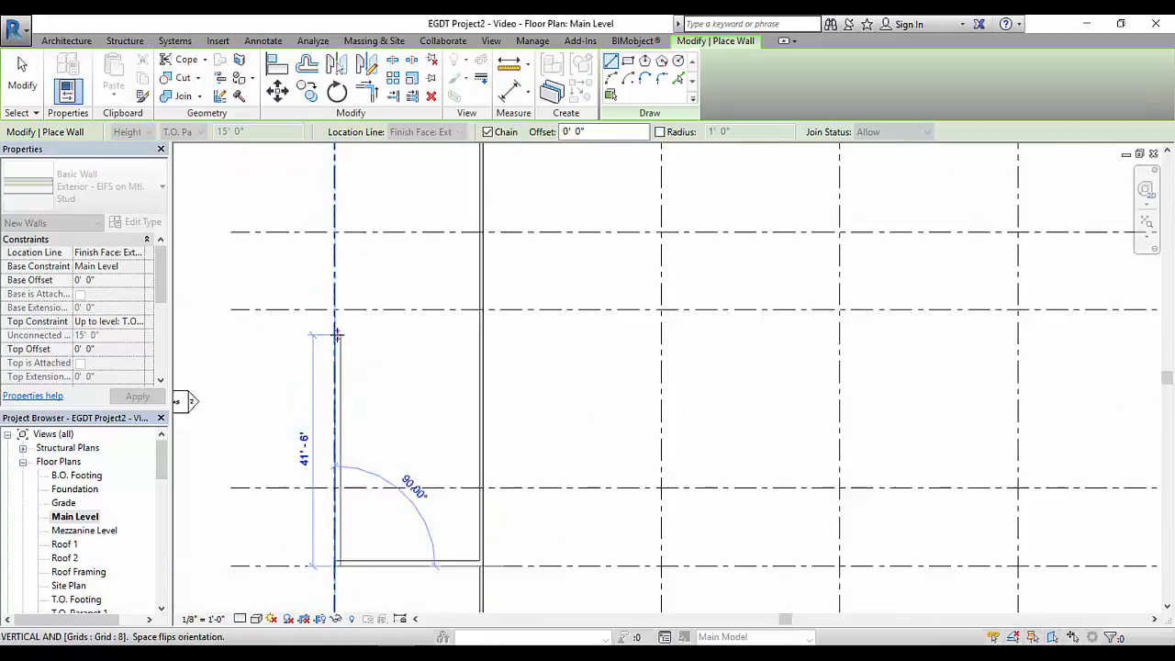
scroll(338, 336, down, 2)
scroll(337, 340, up, 2)
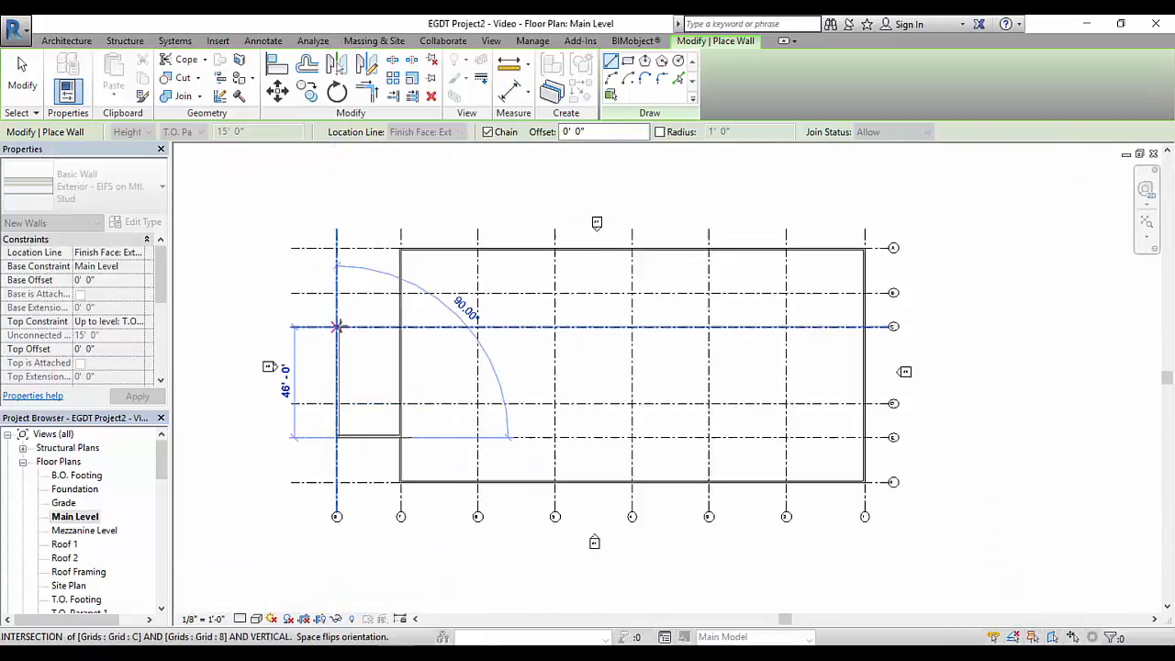
click(335, 281)
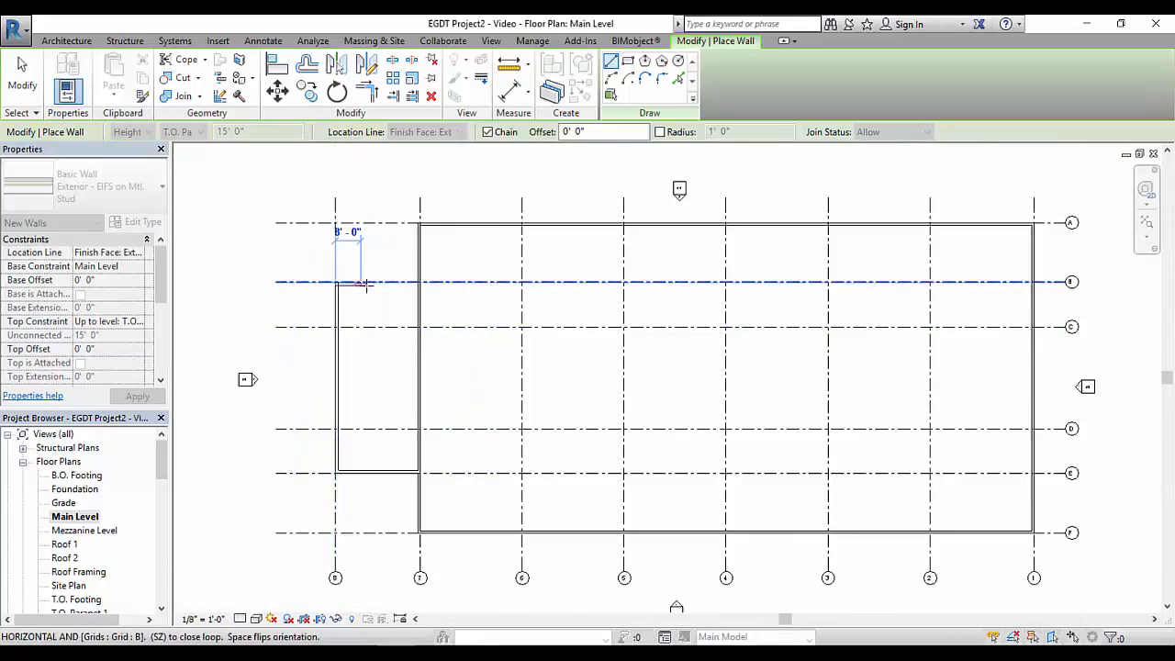
Step: Finish the EIFS walls along grid B from grid 8 to the CMU wall at grid 7, and leave the wall command
scroll(394, 281, up, 4)
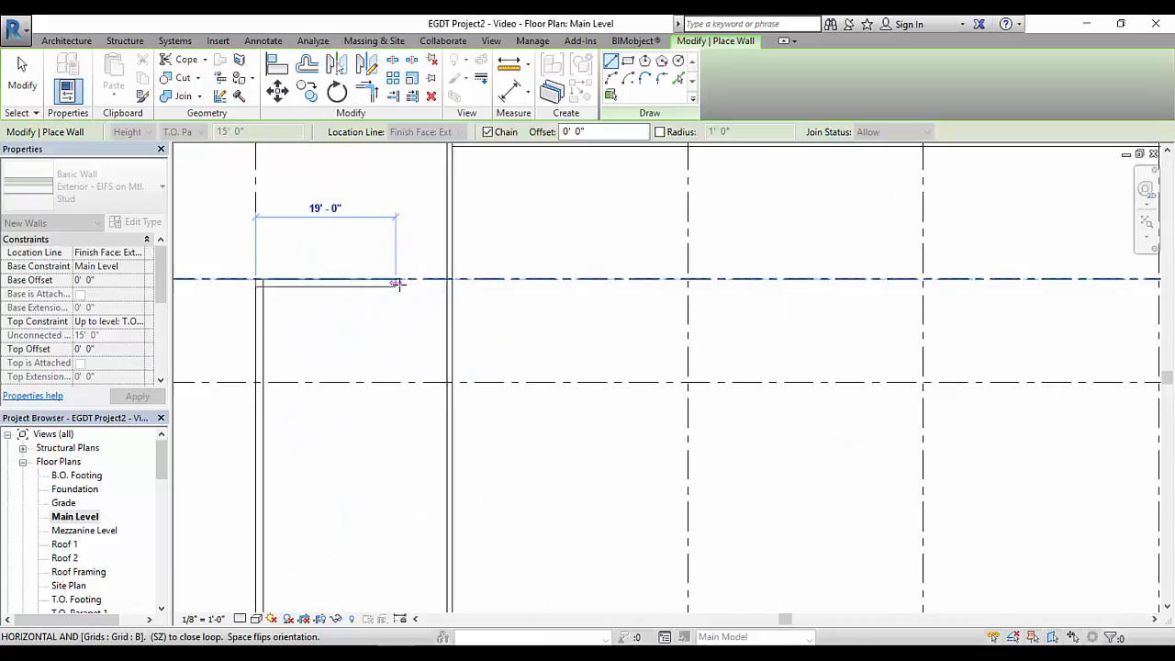
click(459, 280)
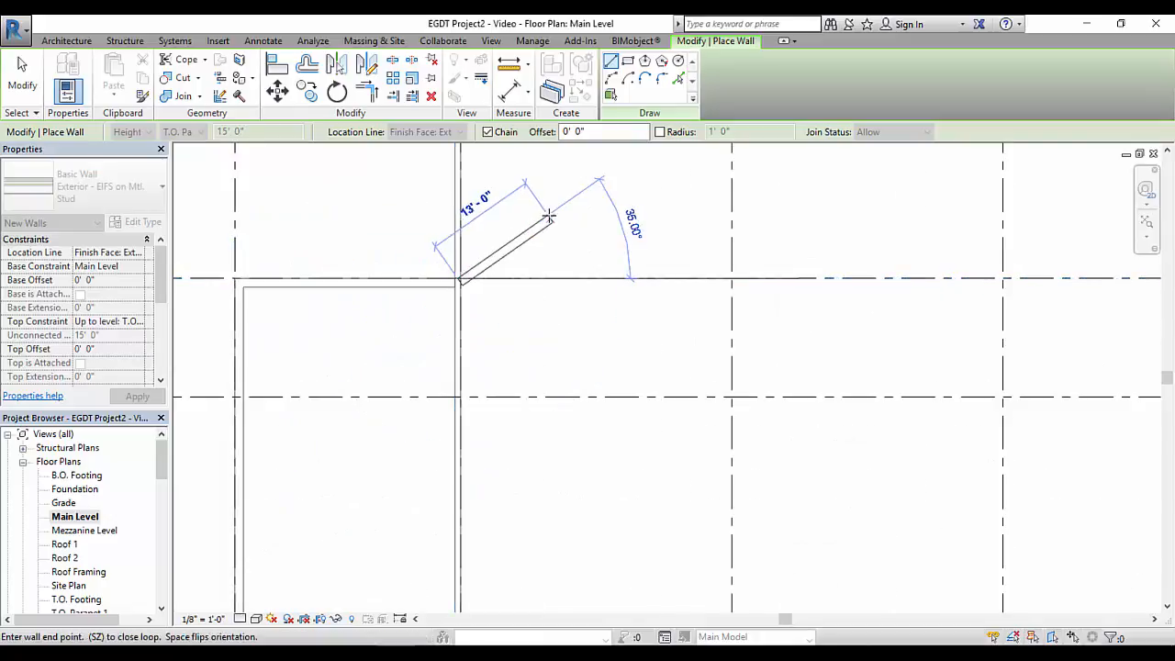
right_click(556, 226)
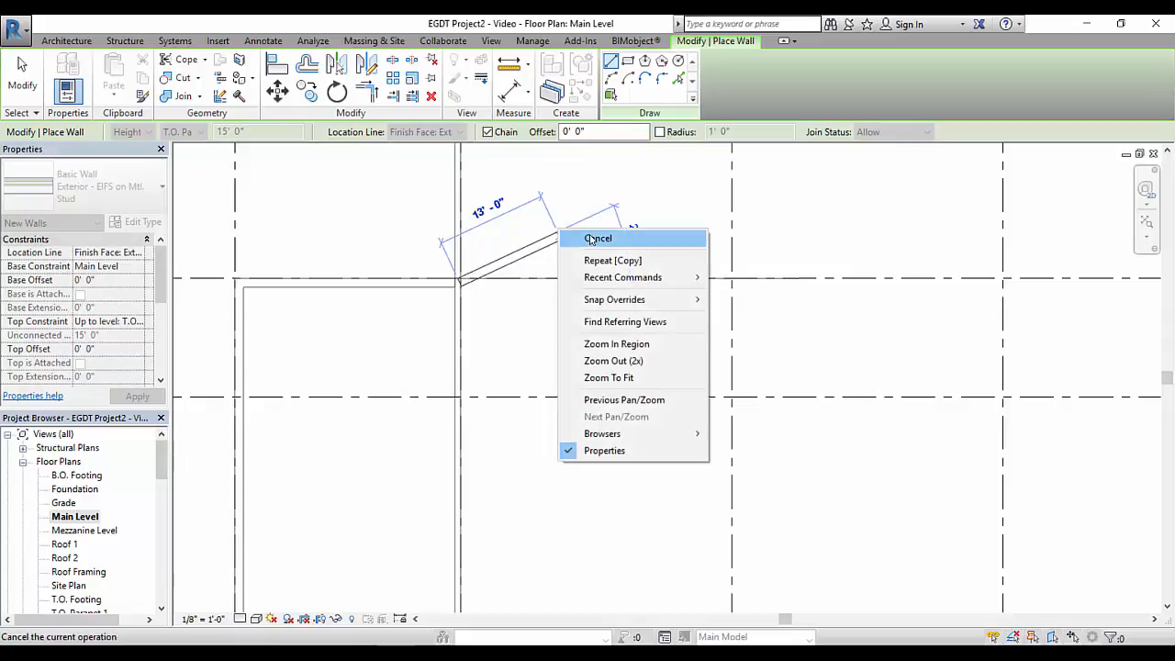
click(592, 237)
scroll(567, 234, down, 4)
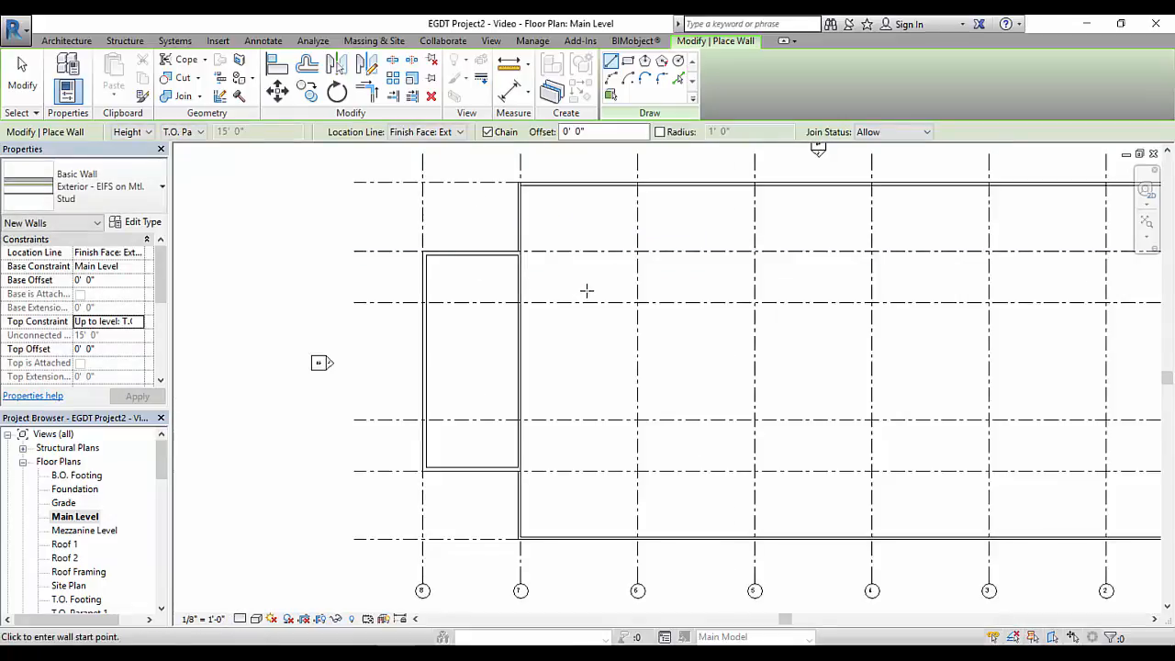
scroll(589, 290, down, 1)
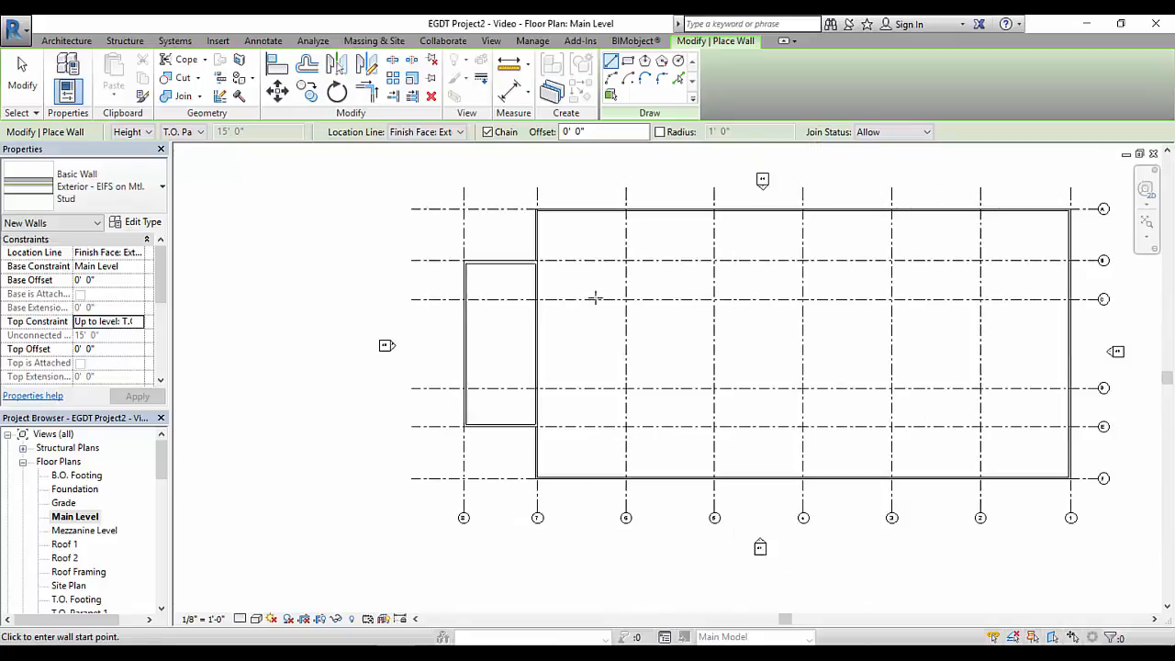
key(Escape)
key(Escape)
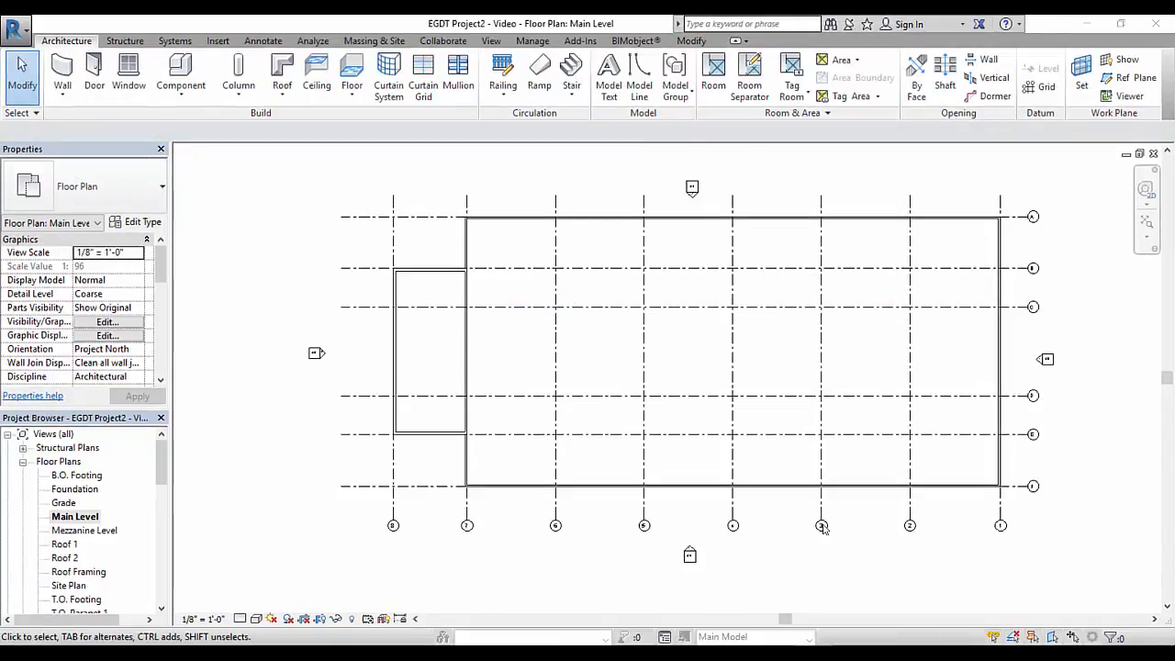
Step: Open the default 3D view and examine the heights and junctions of the CMU and EIFS walls from the back
click(492, 43)
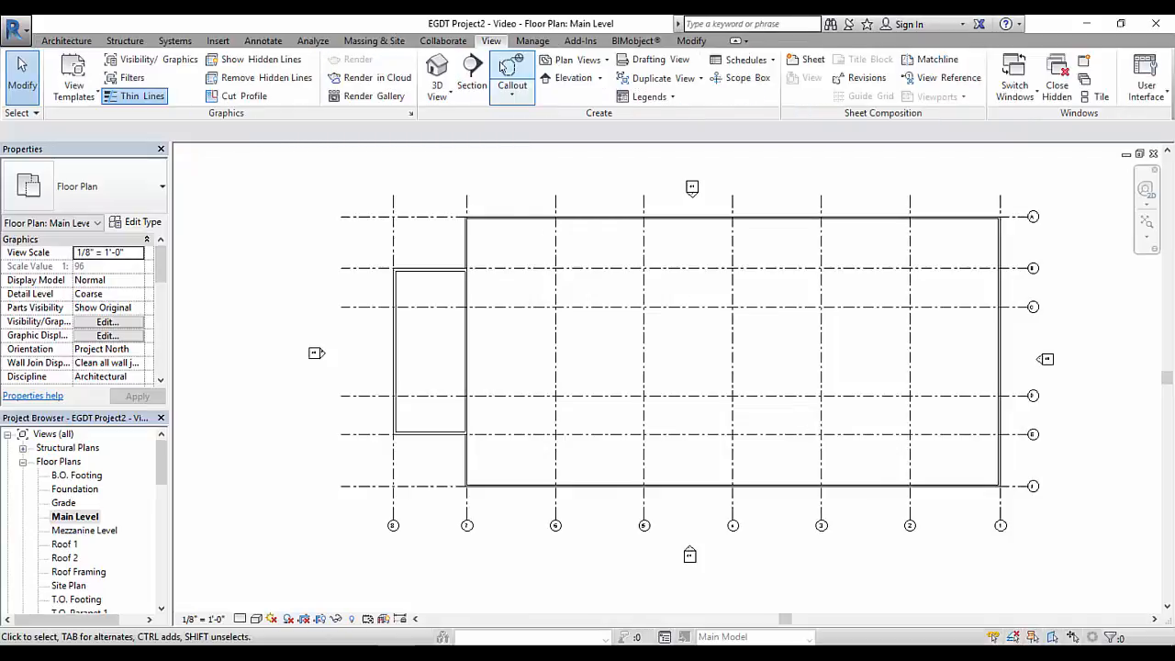
click(443, 73)
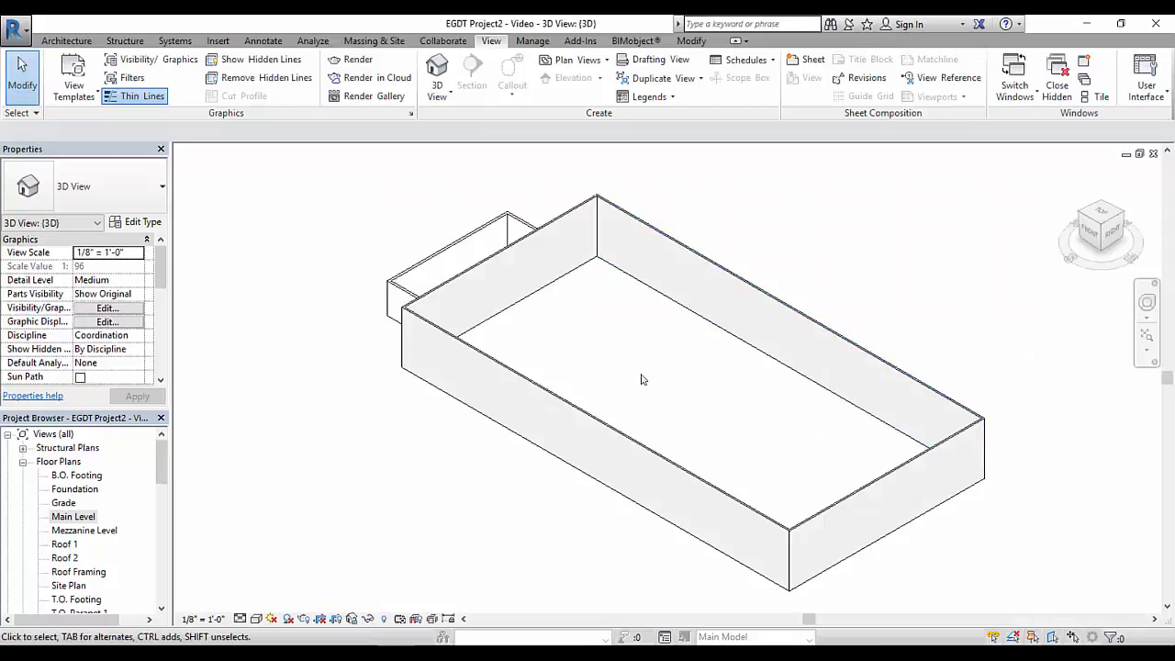
shift+middle_drag(564, 420, 881, 422)
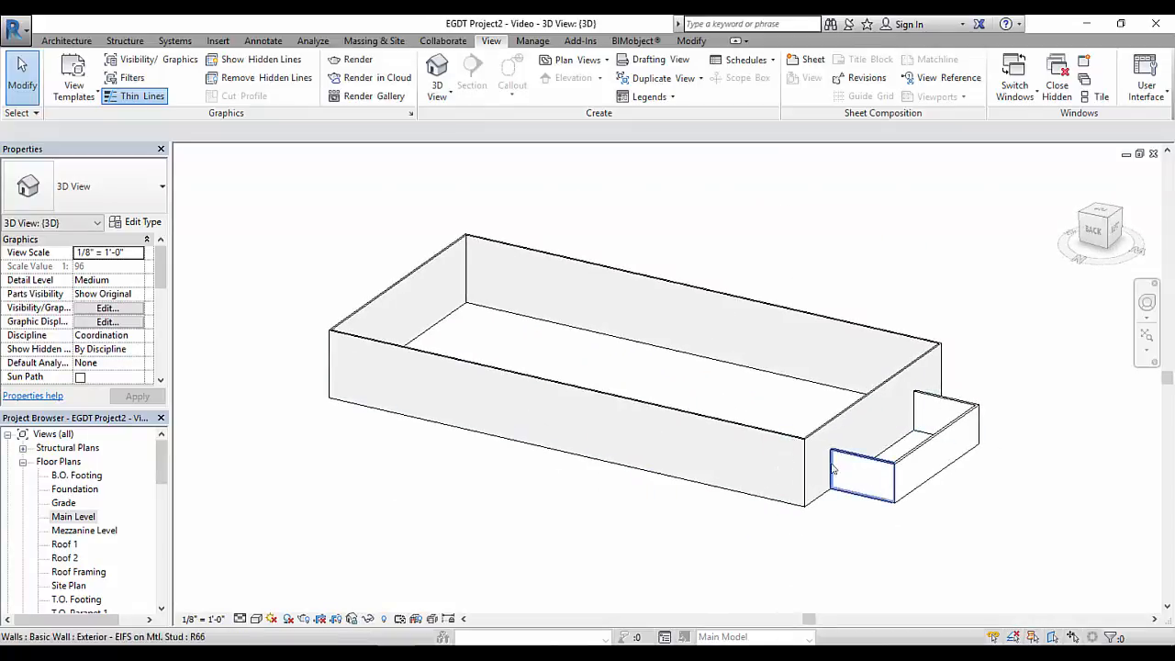
middle_drag(694, 499, 560, 364)
scroll(692, 464, up, 5)
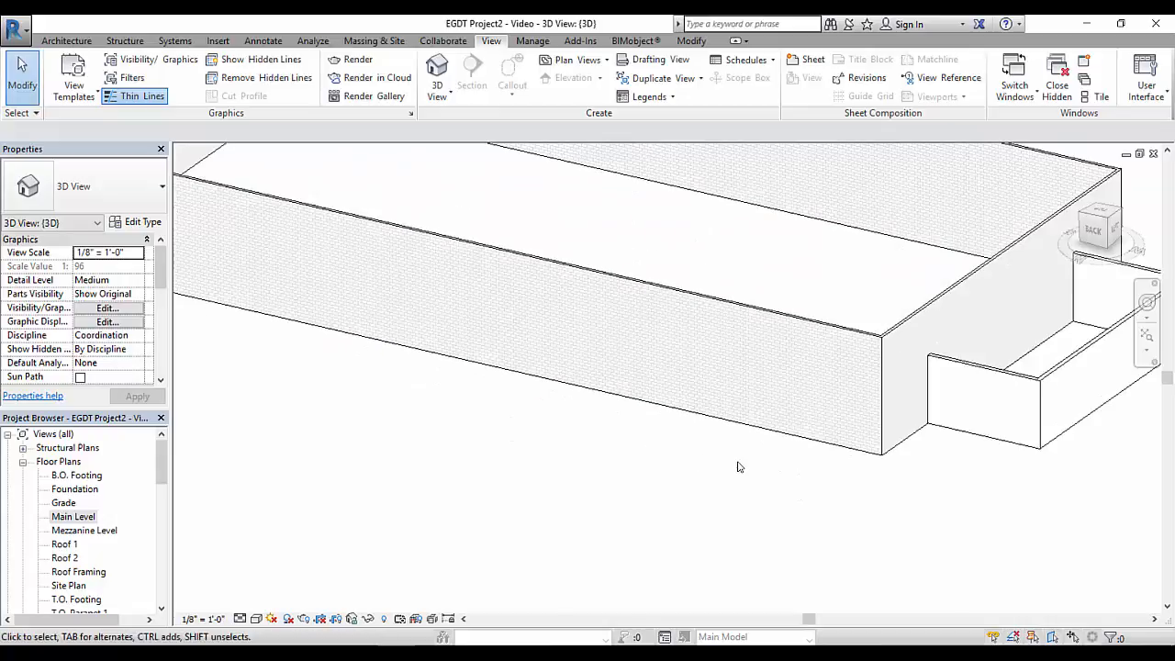
middle_drag(740, 467, 772, 476)
scroll(524, 514, down, 5)
middle_drag(524, 514, 670, 506)
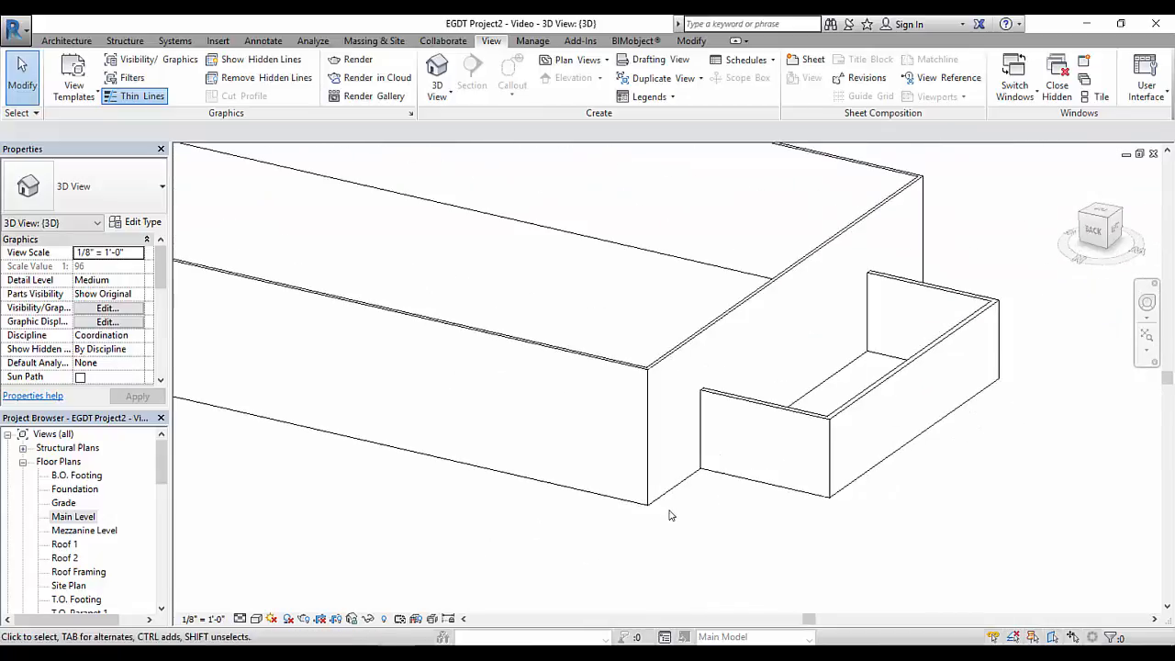
scroll(682, 502, down, 2)
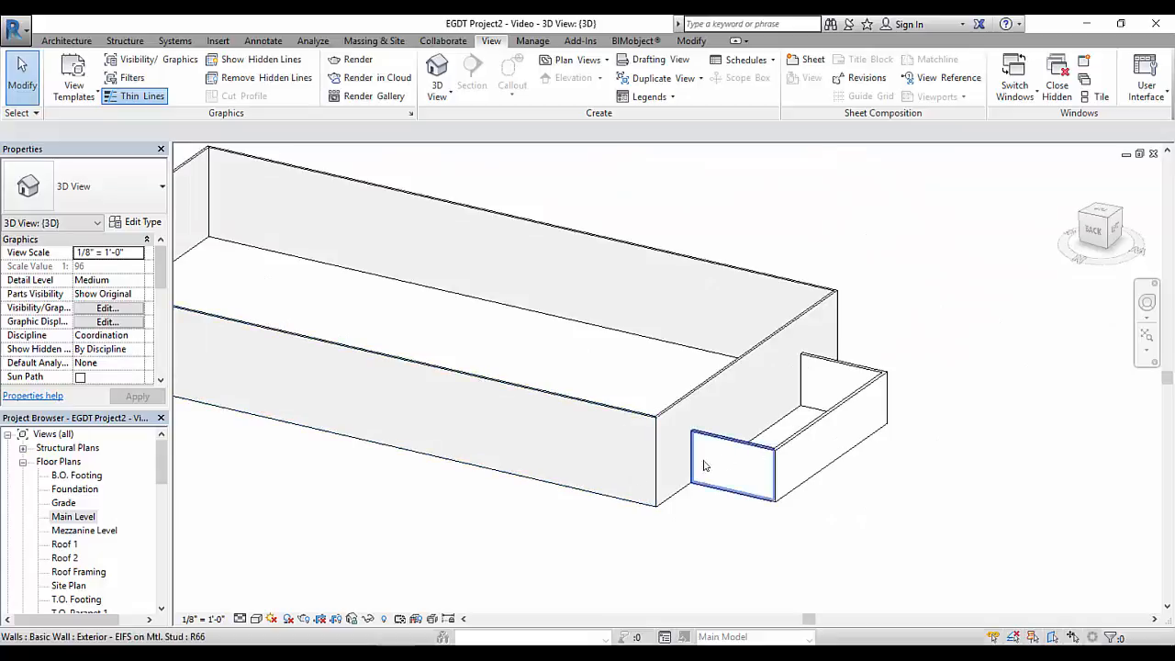
scroll(593, 484, down, 2)
middle_drag(583, 404, 645, 493)
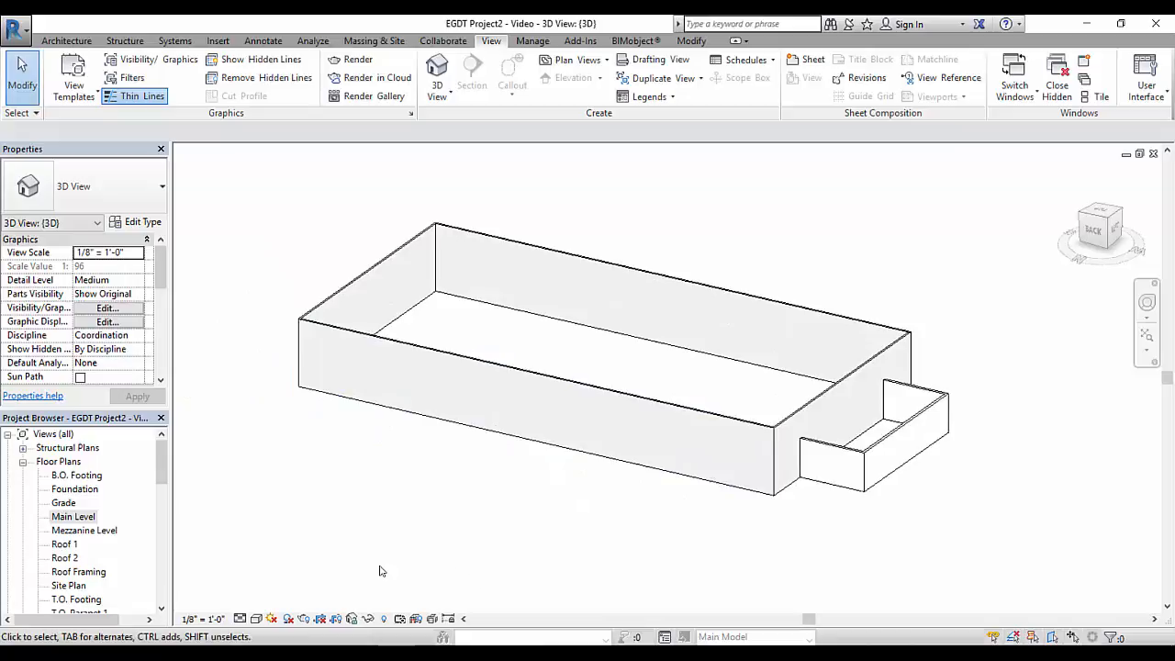
Step: Set the 3D view's visual style to Consistent Colors
click(256, 619)
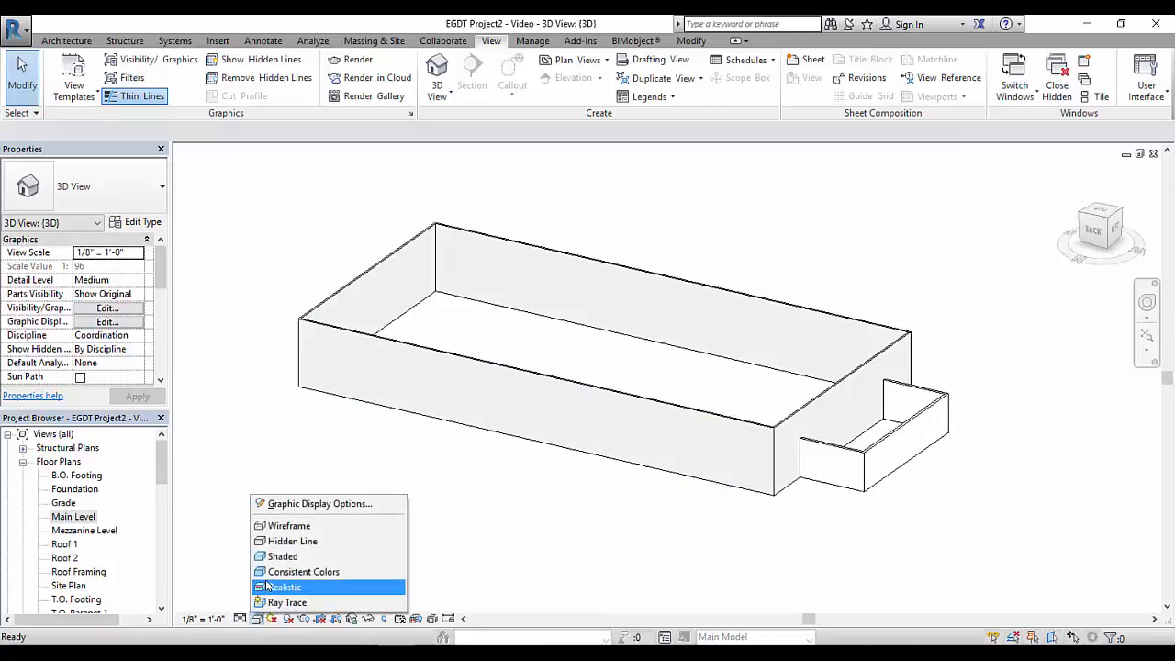
click(280, 572)
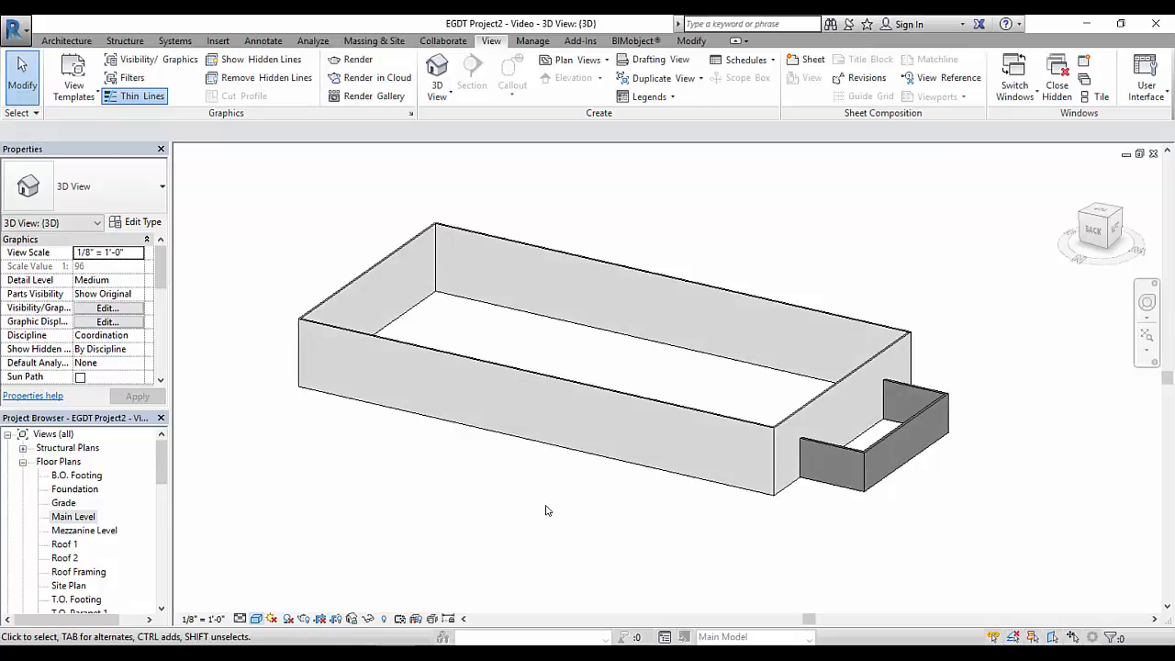
middle_drag(545, 510, 564, 512)
Step: Return to the Main Level floor plan
mouse_move(162, 466)
mouse_down()
mouse_move(161, 503)
mouse_move(161, 482)
mouse_up()
double_click(76, 476)
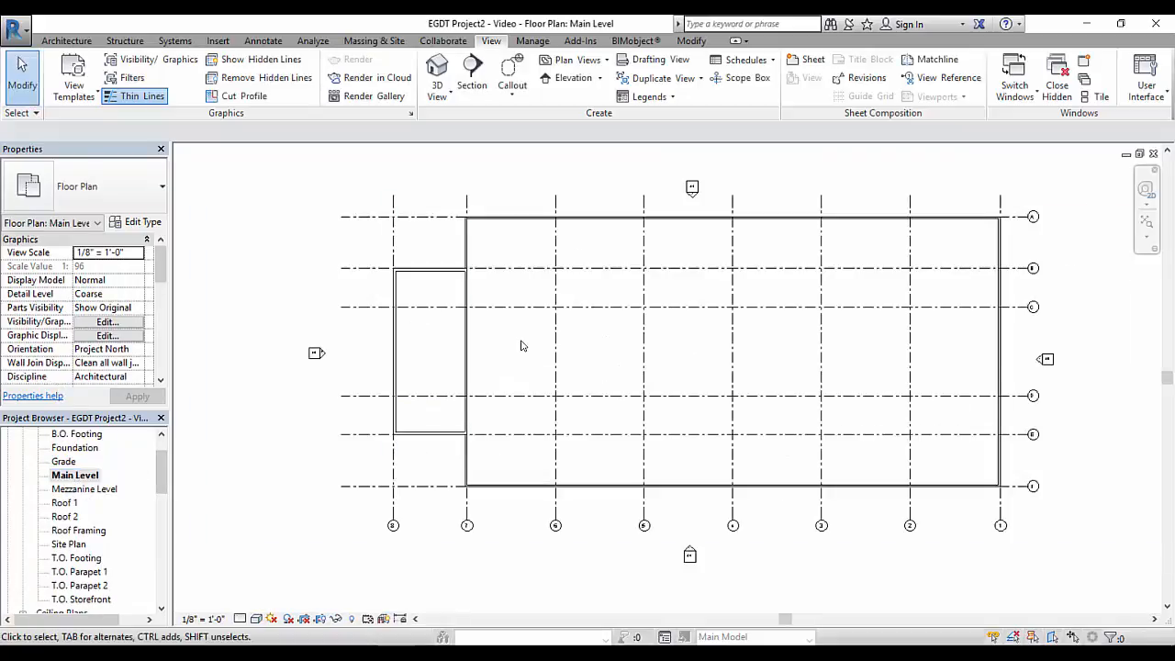
middle_drag(524, 356, 496, 360)
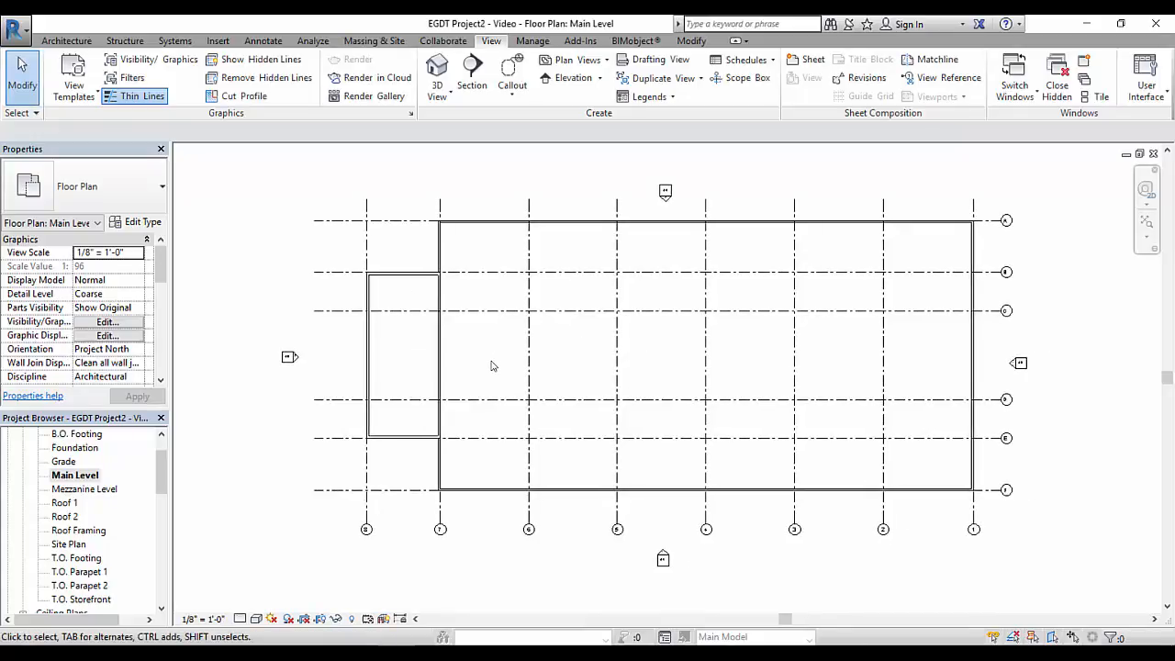
Step: Start a 4" Concrete Slab floor and sketch its rectangular boundary from the outer CMU wall corner at A/7 to the one at F/1
click(64, 41)
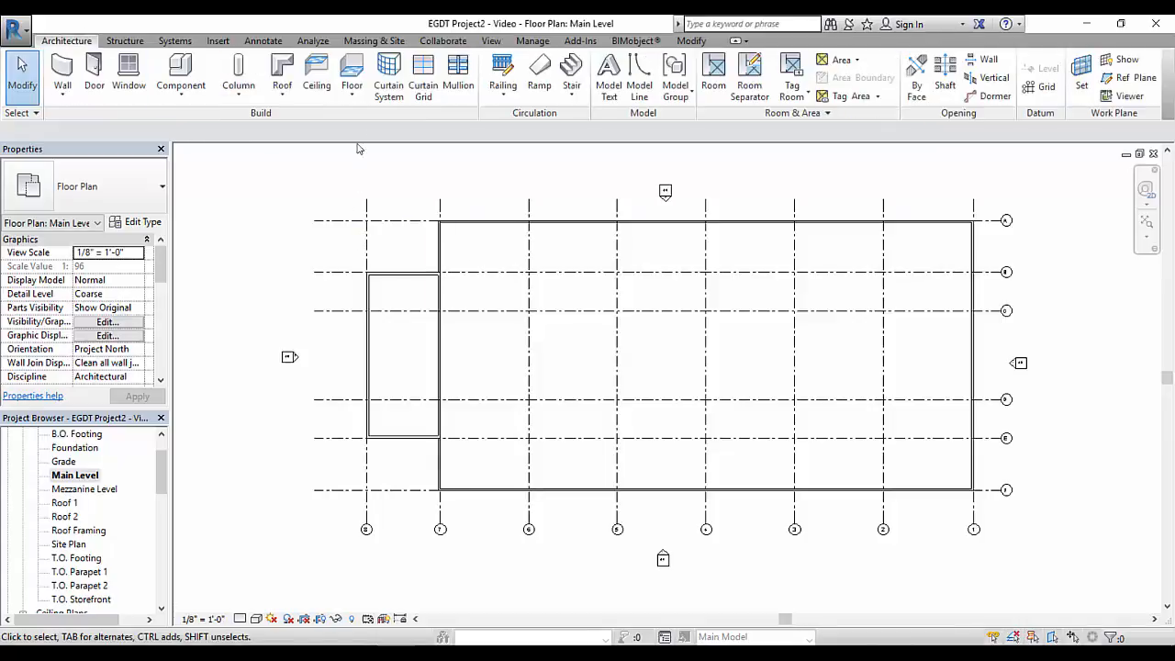
click(352, 69)
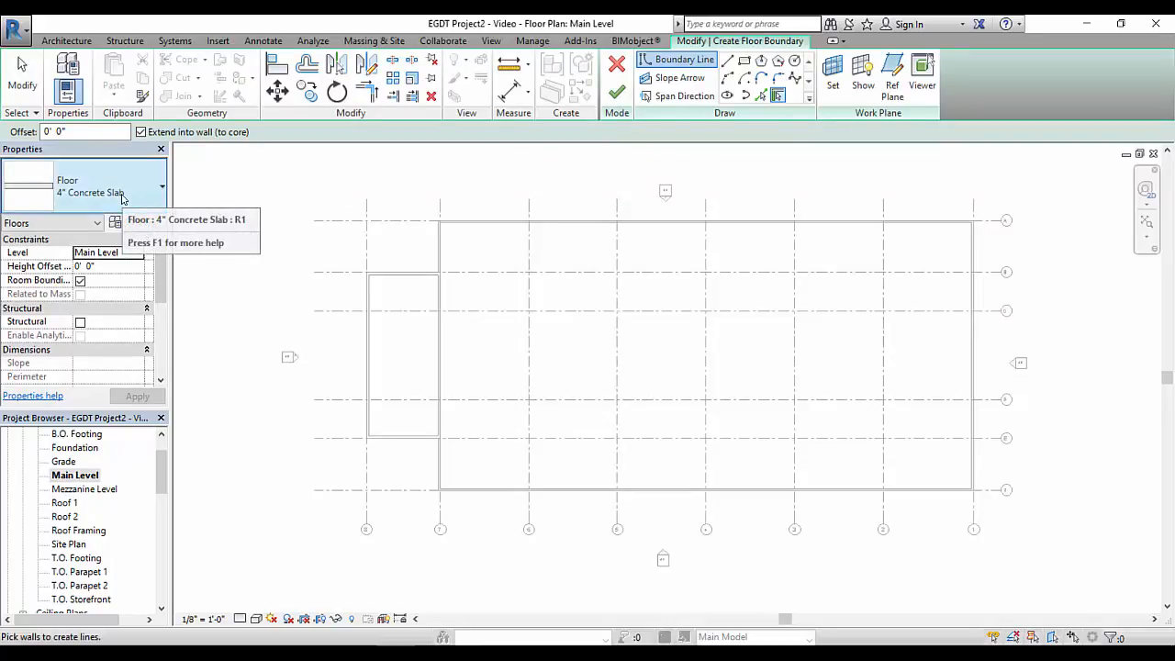
click(746, 61)
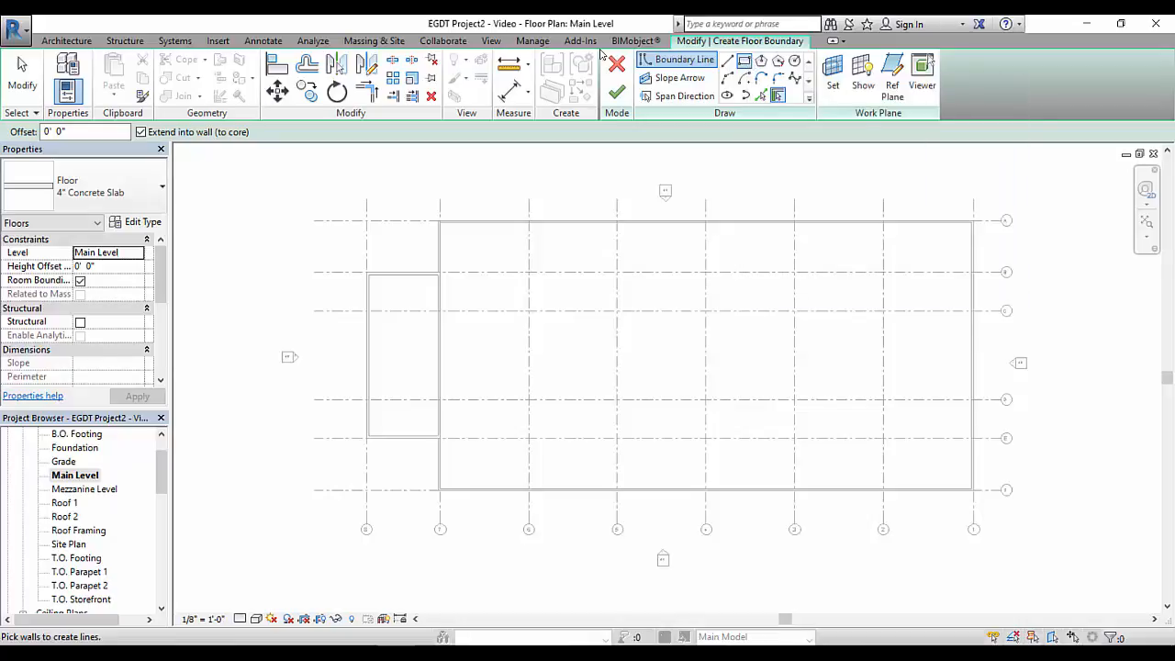
scroll(469, 241, up, 4)
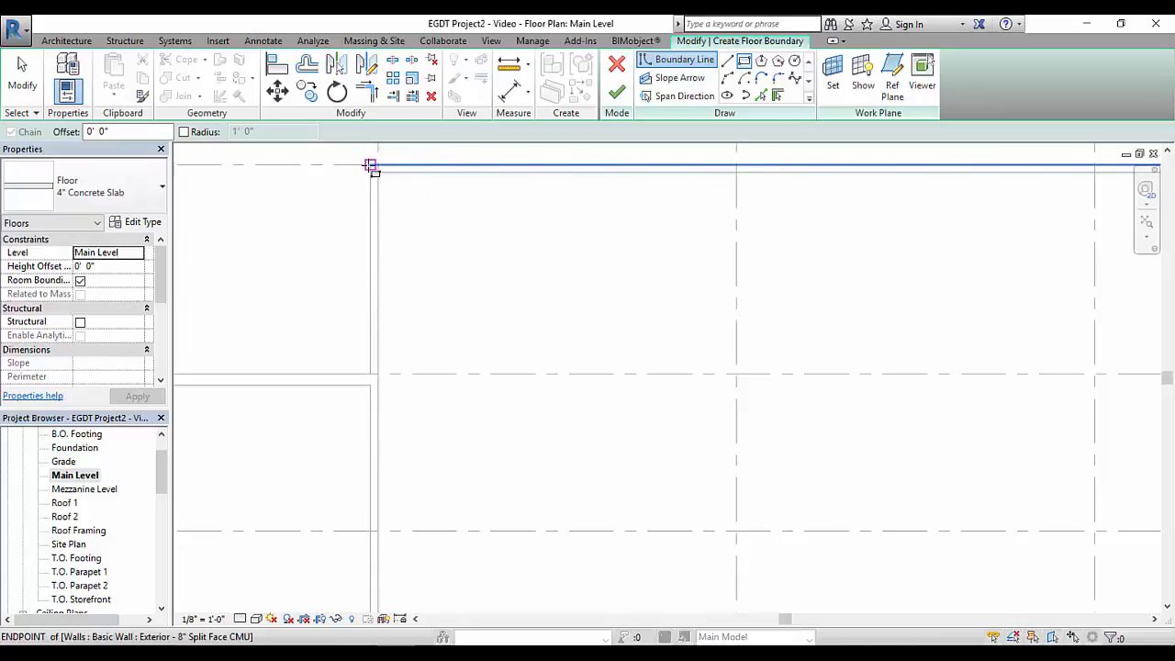
click(371, 165)
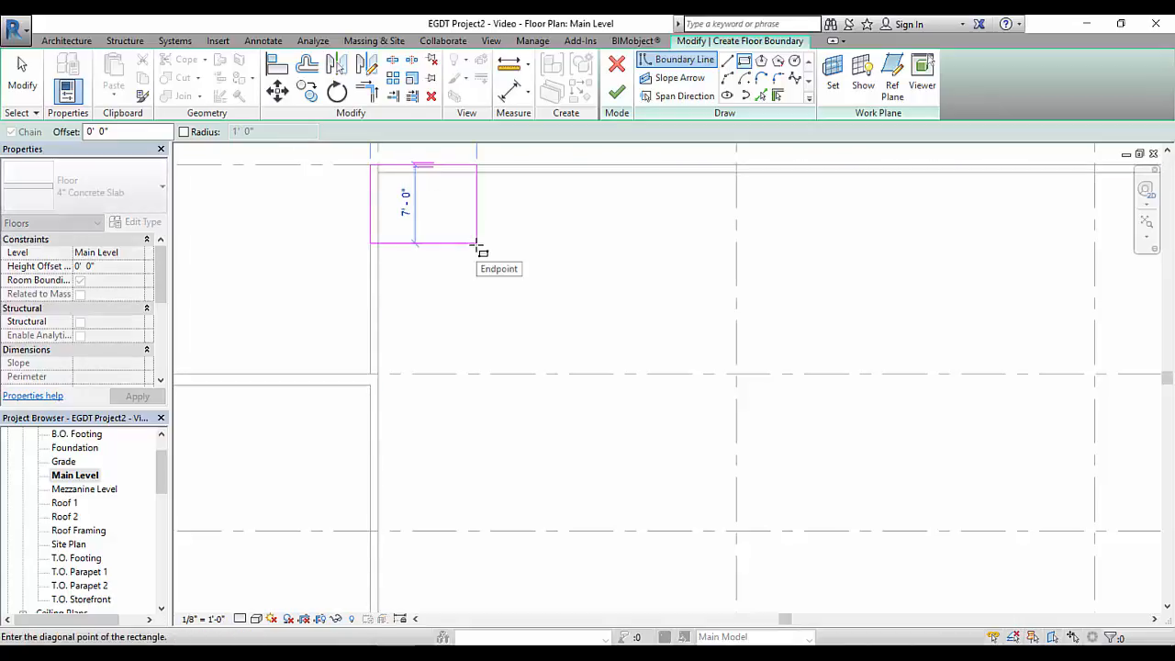
scroll(478, 248, down, 3)
scroll(668, 352, down, 2)
middle_drag(721, 390, 506, 288)
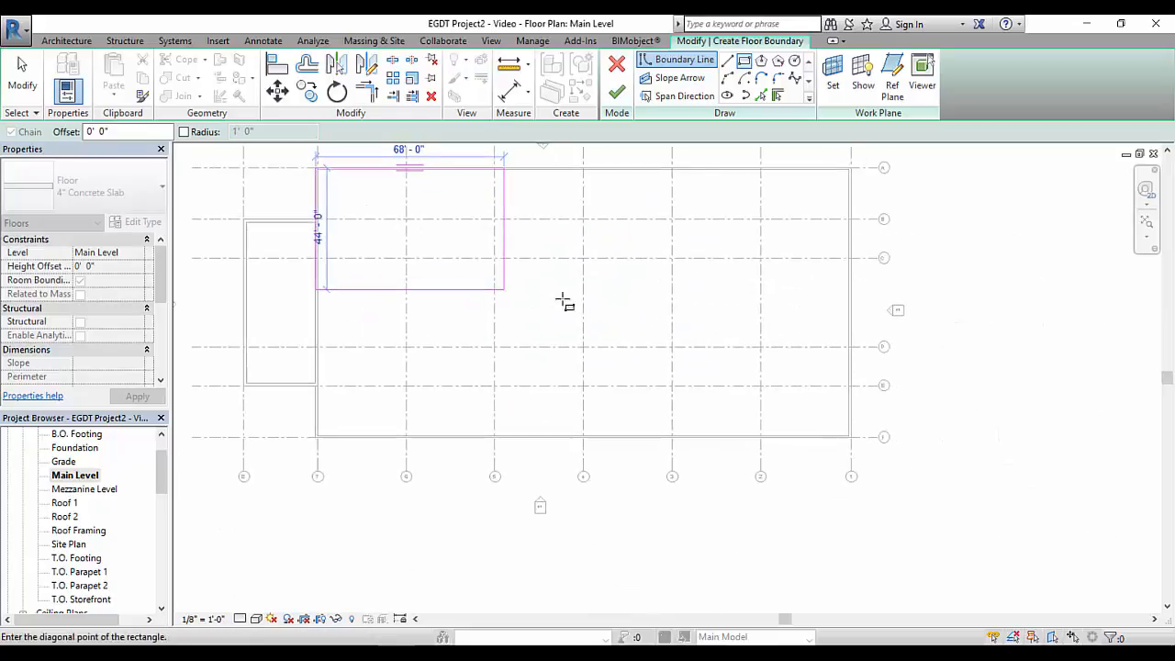
middle_drag(705, 364, 619, 312)
scroll(736, 375, up, 3)
scroll(797, 404, up, 3)
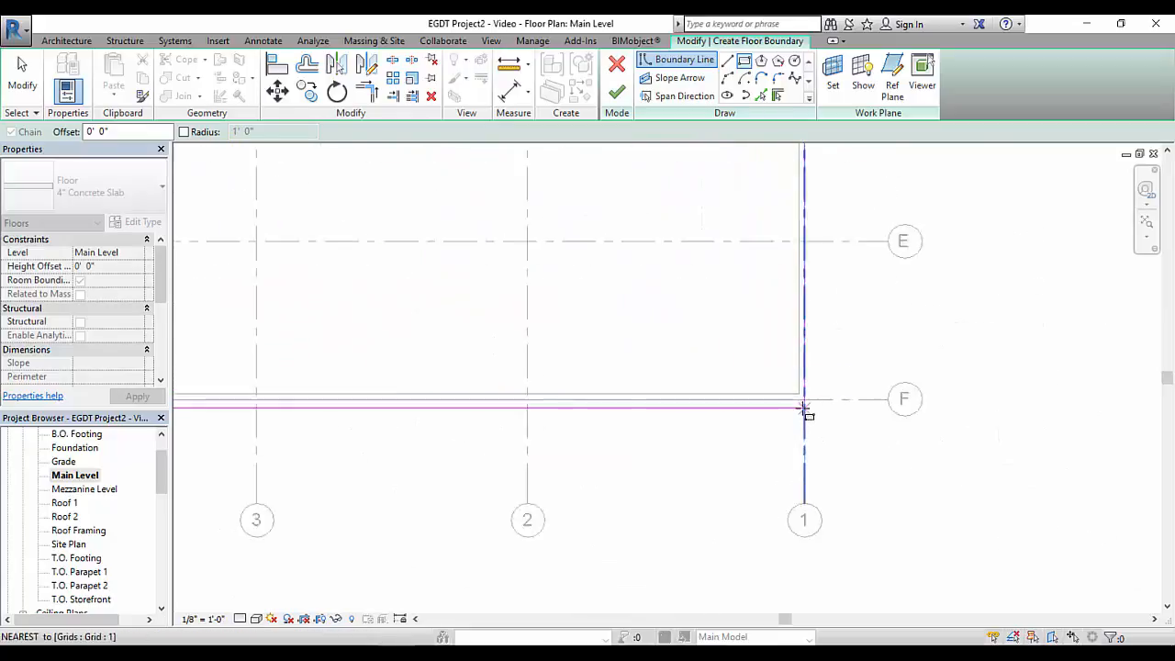
click(806, 396)
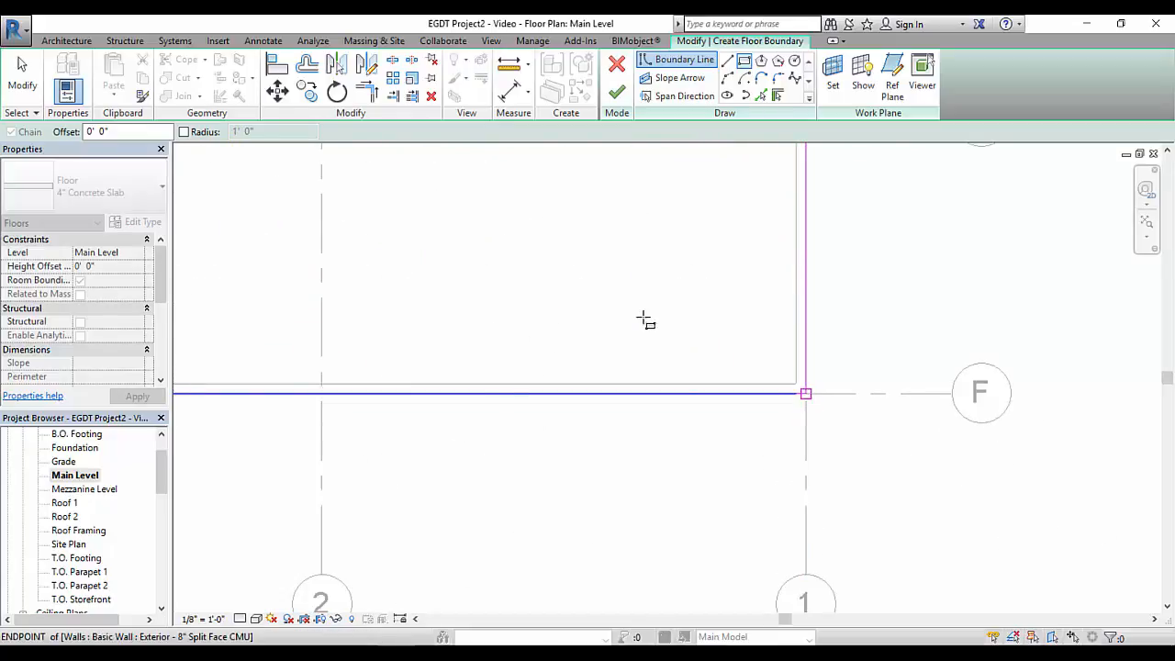
Step: Finish the boundary sketch to create the 4" concrete slab floor across the main CMU-walled area
scroll(661, 331, down, 4)
middle_drag(761, 356, 1034, 419)
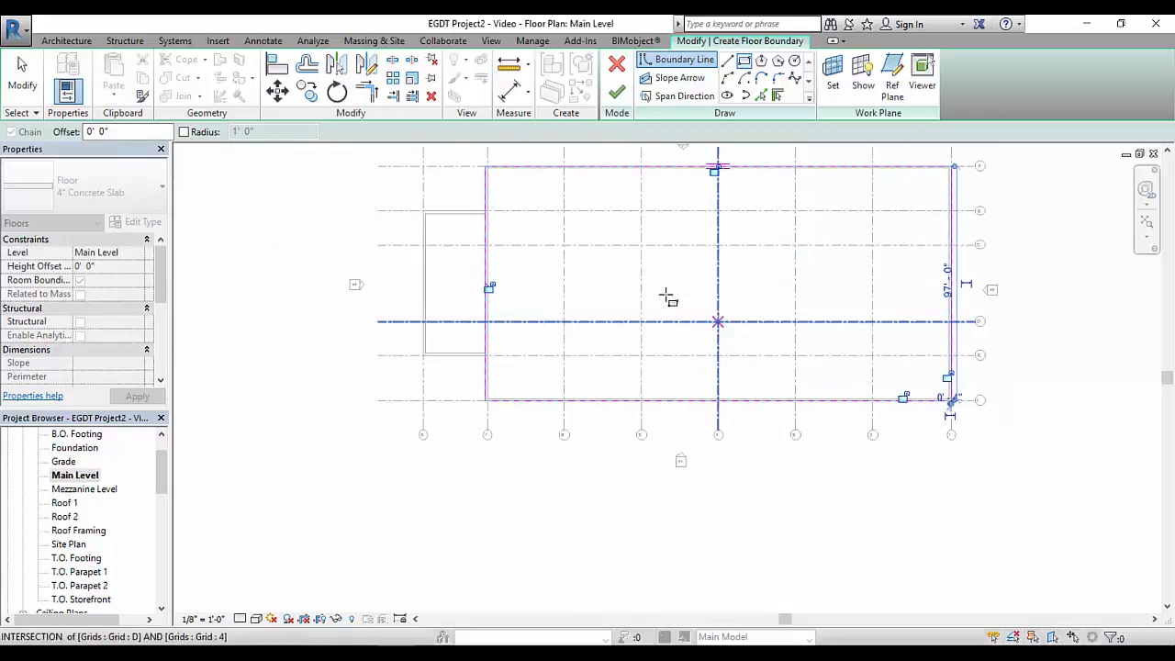
middle_drag(682, 273, 680, 336)
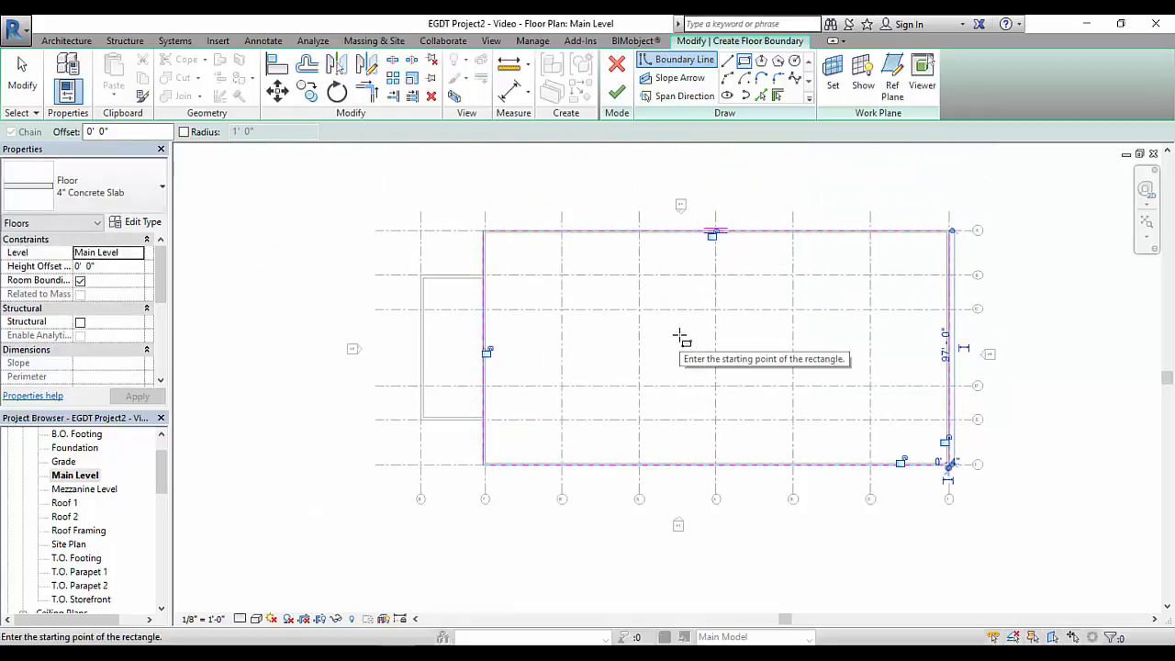
click(617, 92)
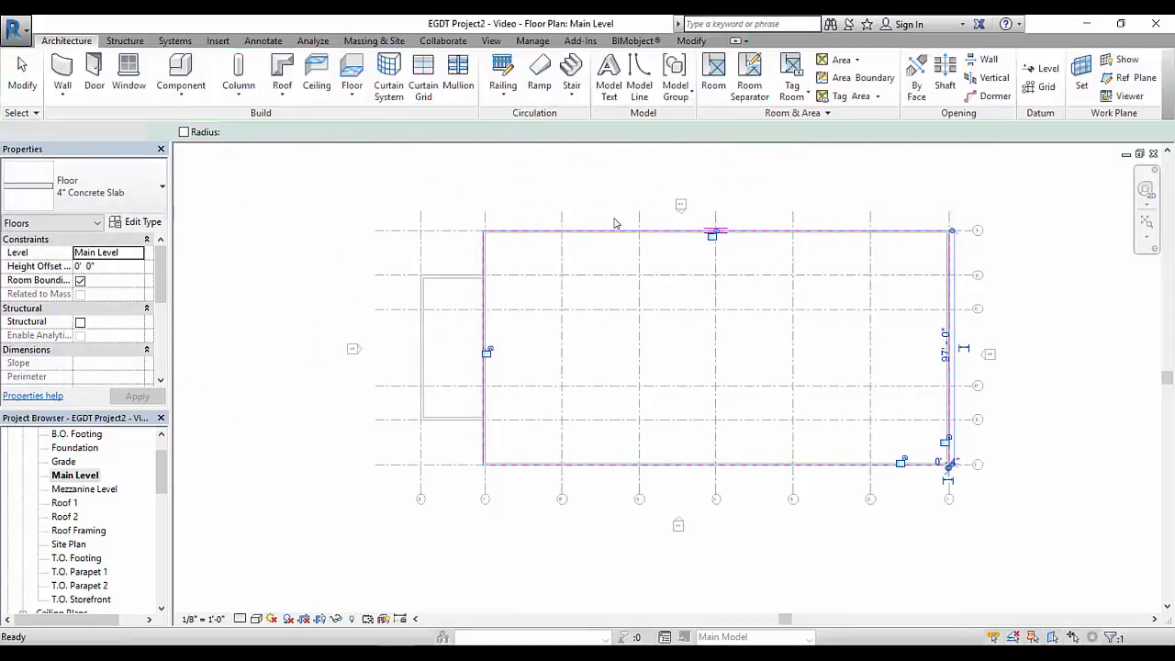
Step: Add a second 4" Concrete Slab floor with a rectangular boundary spanning the EIFS bump-out from its outer corner at B/8 to its wall end at E/7
middle_drag(465, 351, 540, 397)
scroll(565, 303, up, 2)
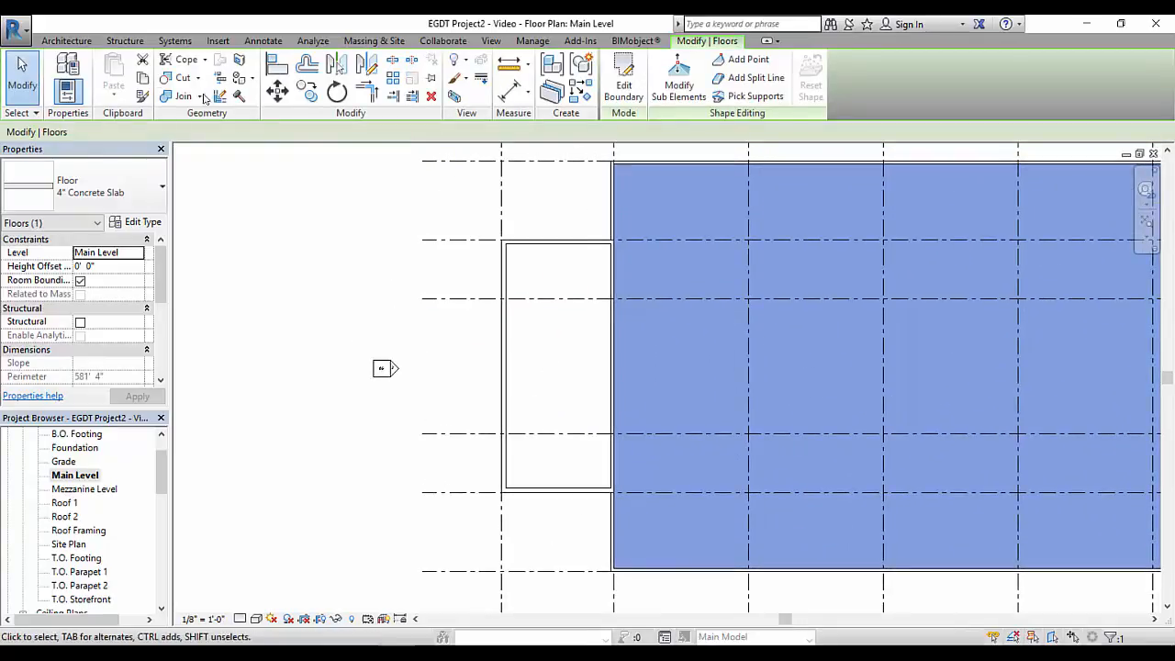
click(66, 40)
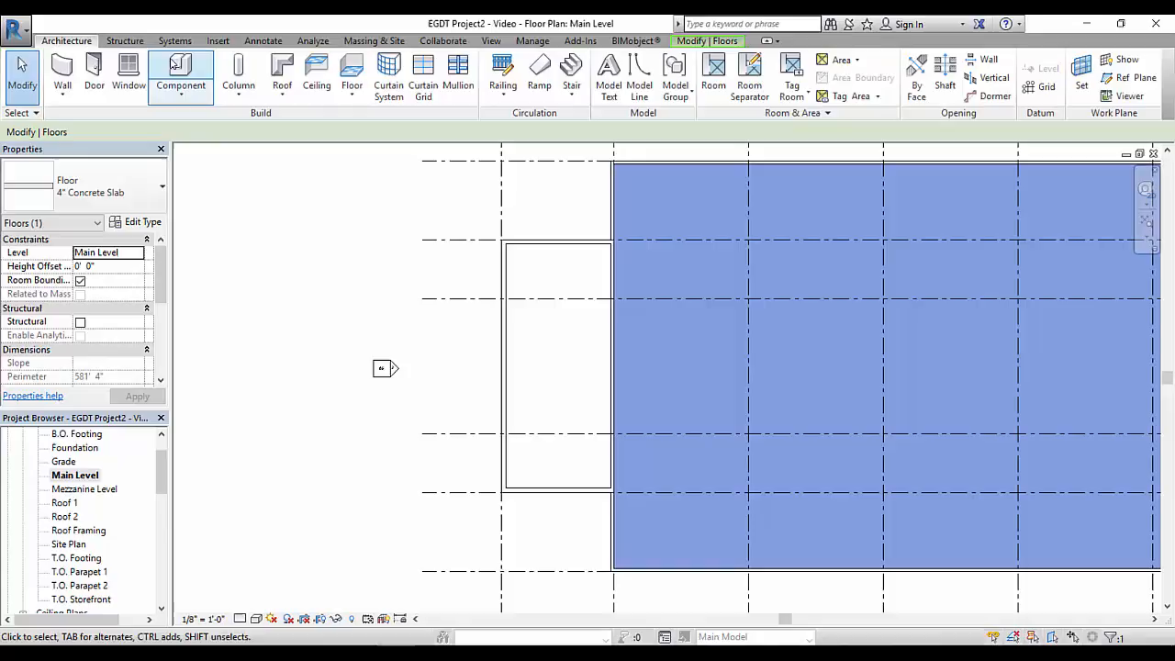
click(320, 178)
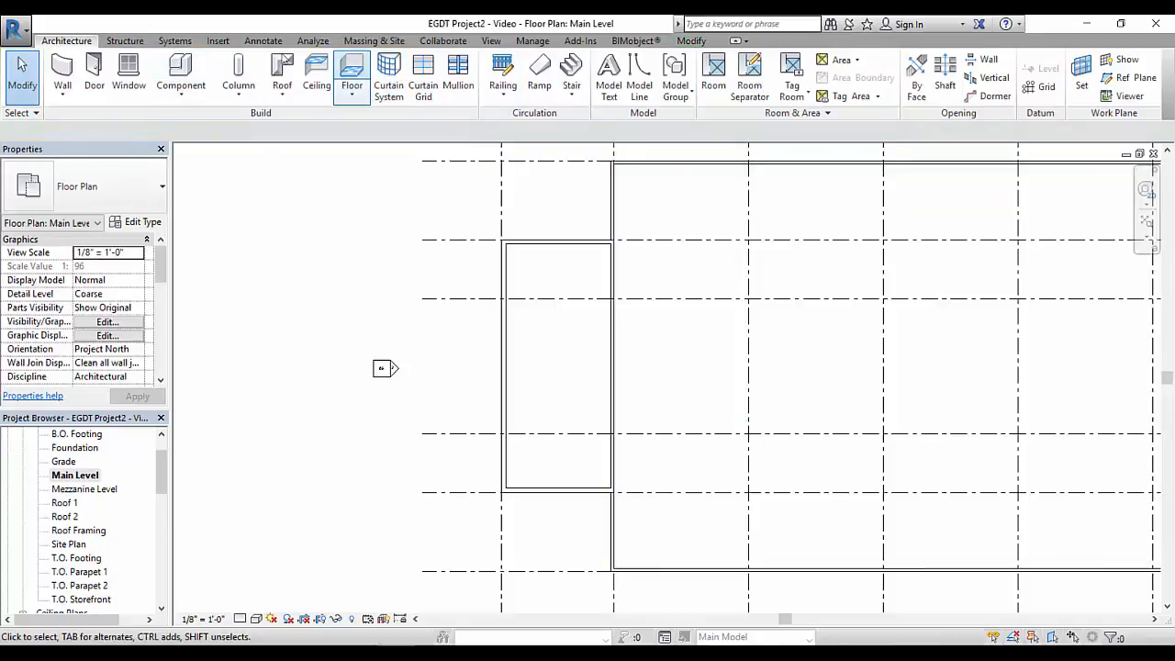
click(352, 74)
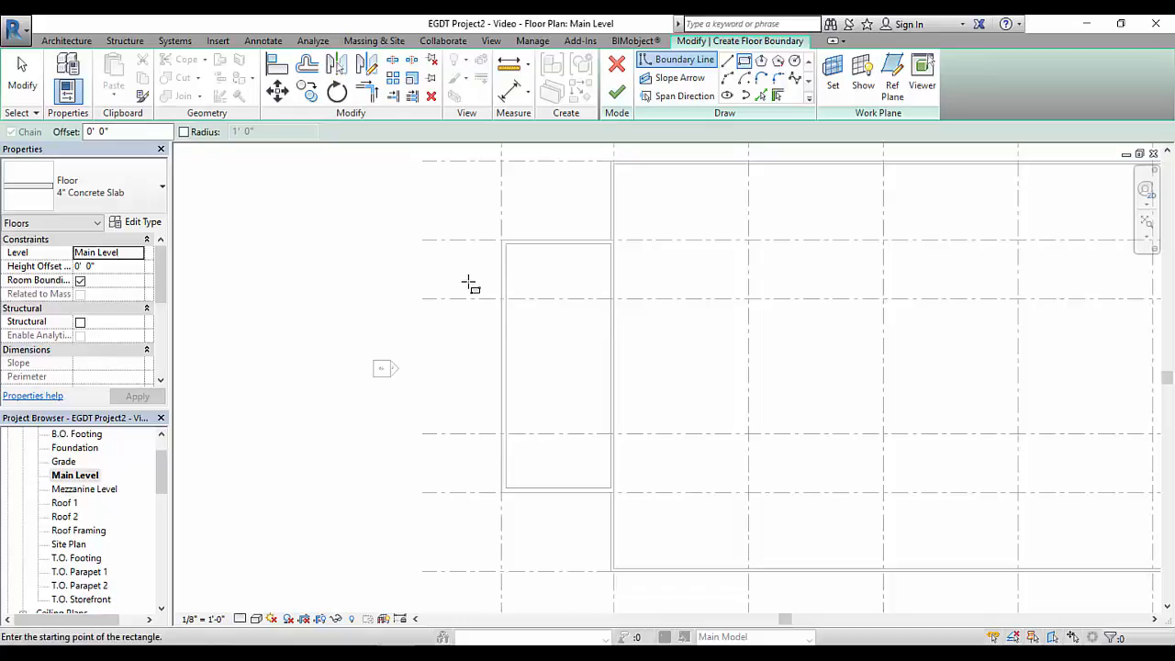
scroll(508, 252, up, 3)
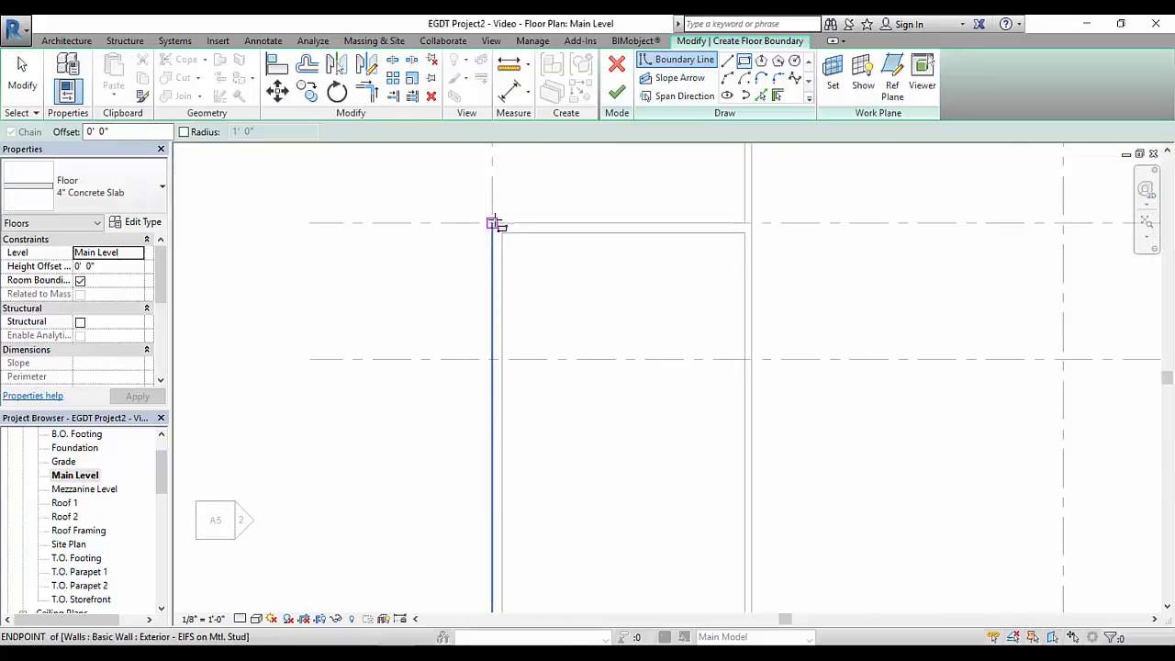
click(494, 223)
scroll(604, 388, down, 3)
scroll(615, 330, up, 2)
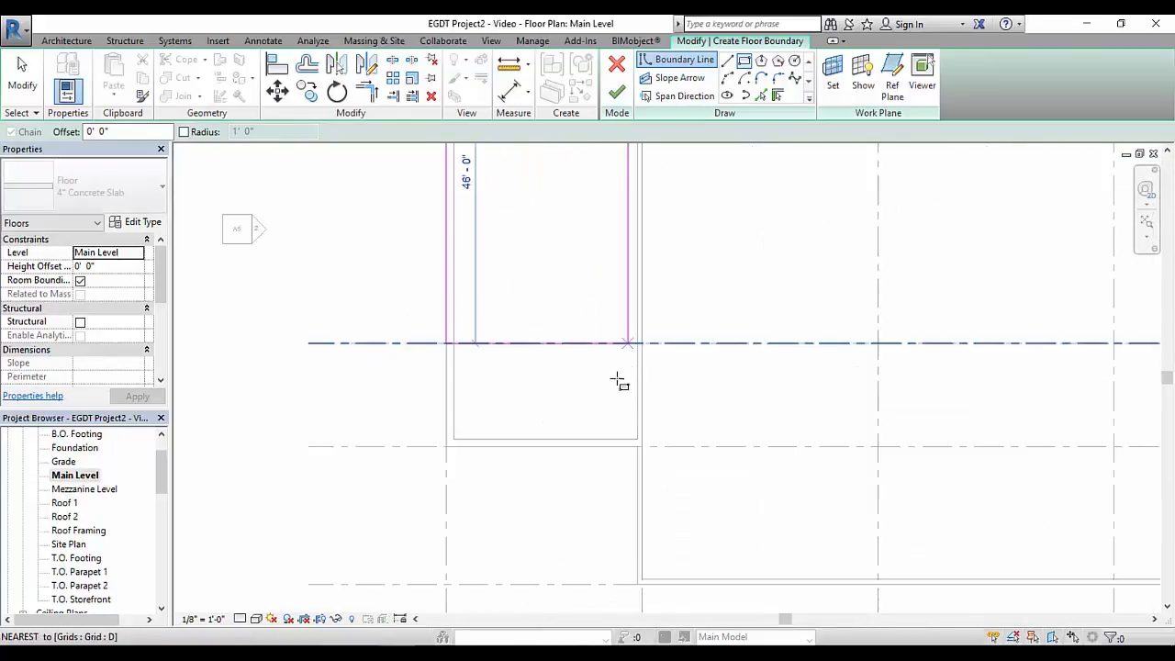
scroll(620, 368, up, 1)
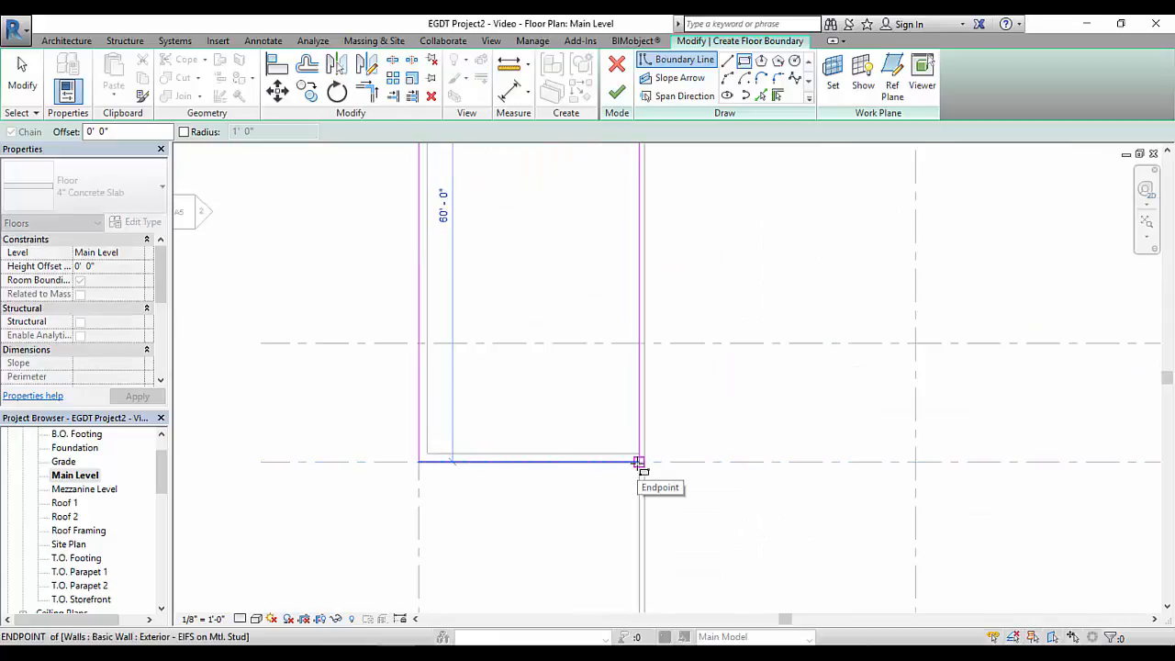
click(638, 462)
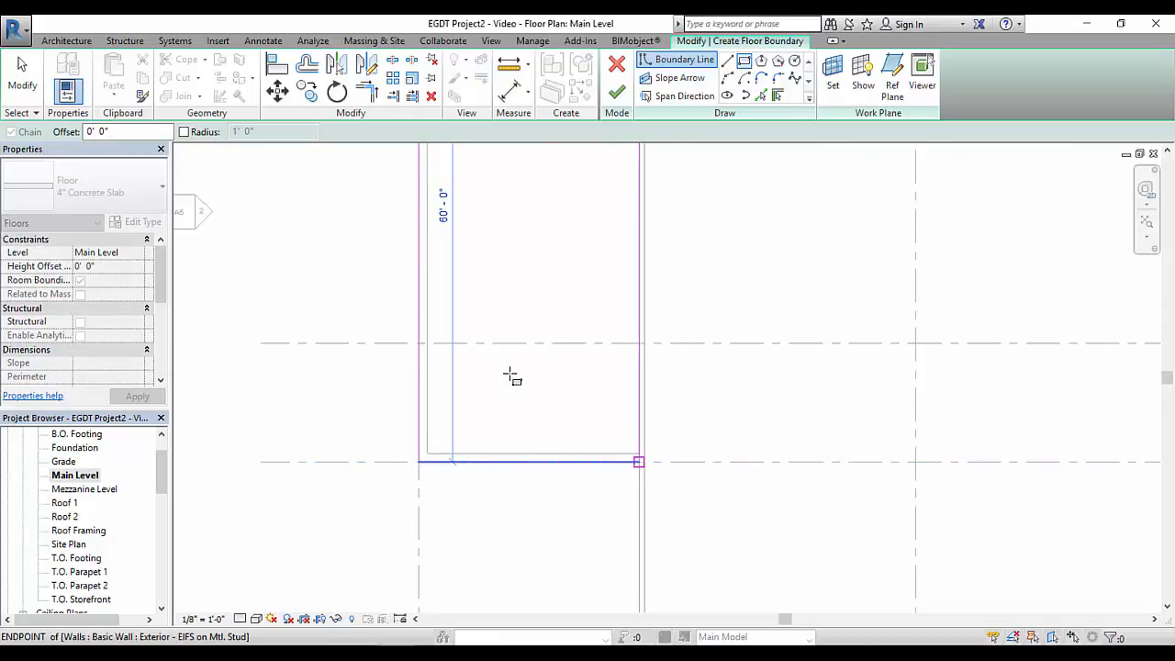
click(617, 94)
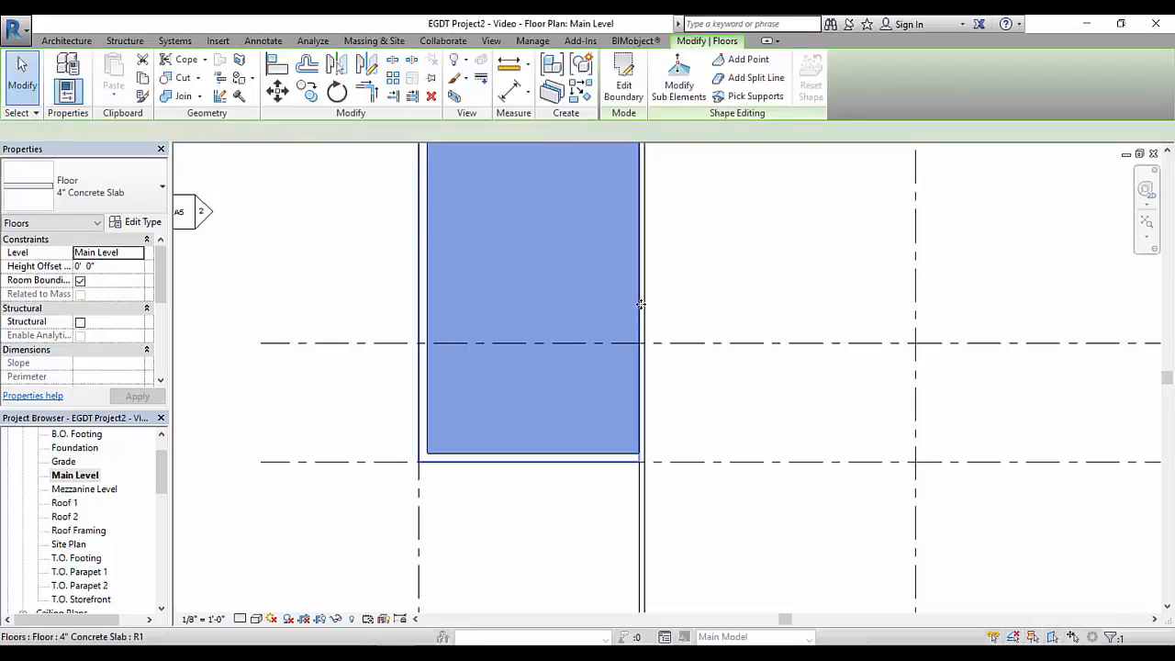
scroll(698, 330, down, 4)
click(339, 314)
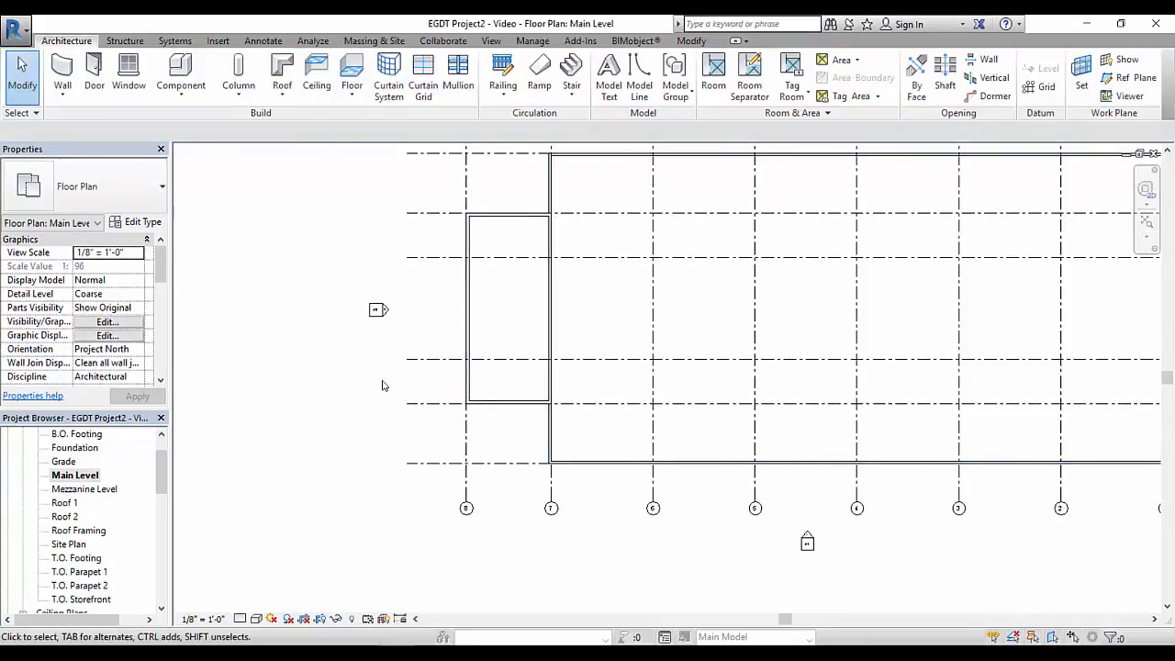
Step: Start a new wall of type Foundation - 36" Concrete Footing
scroll(394, 388, down, 3)
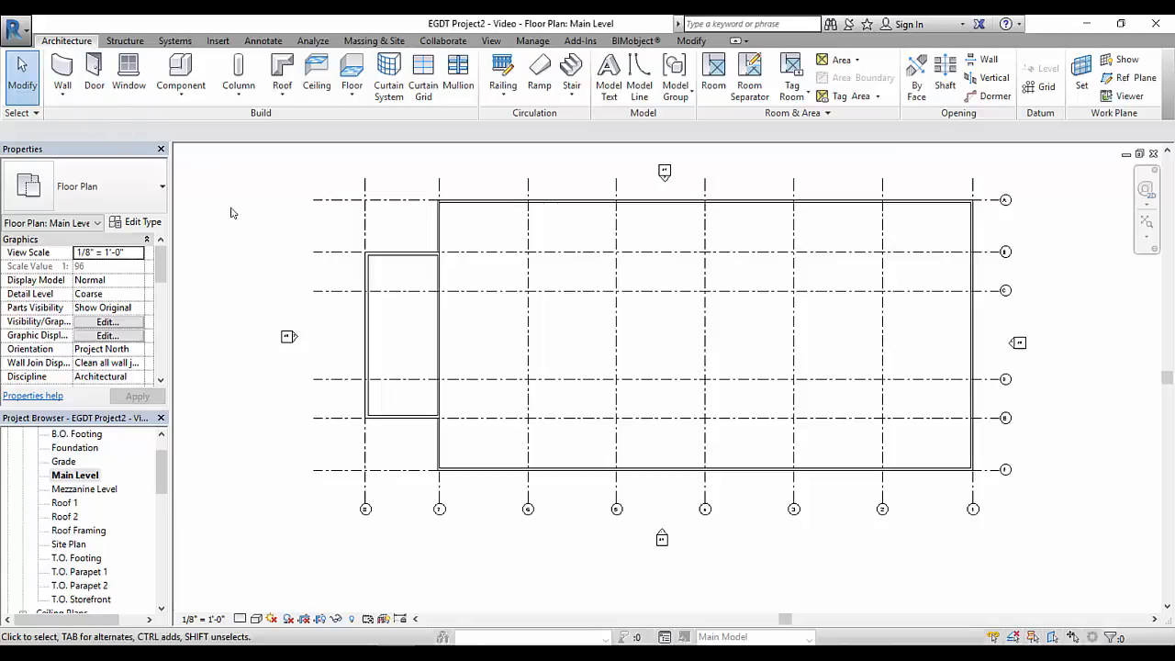
click(62, 76)
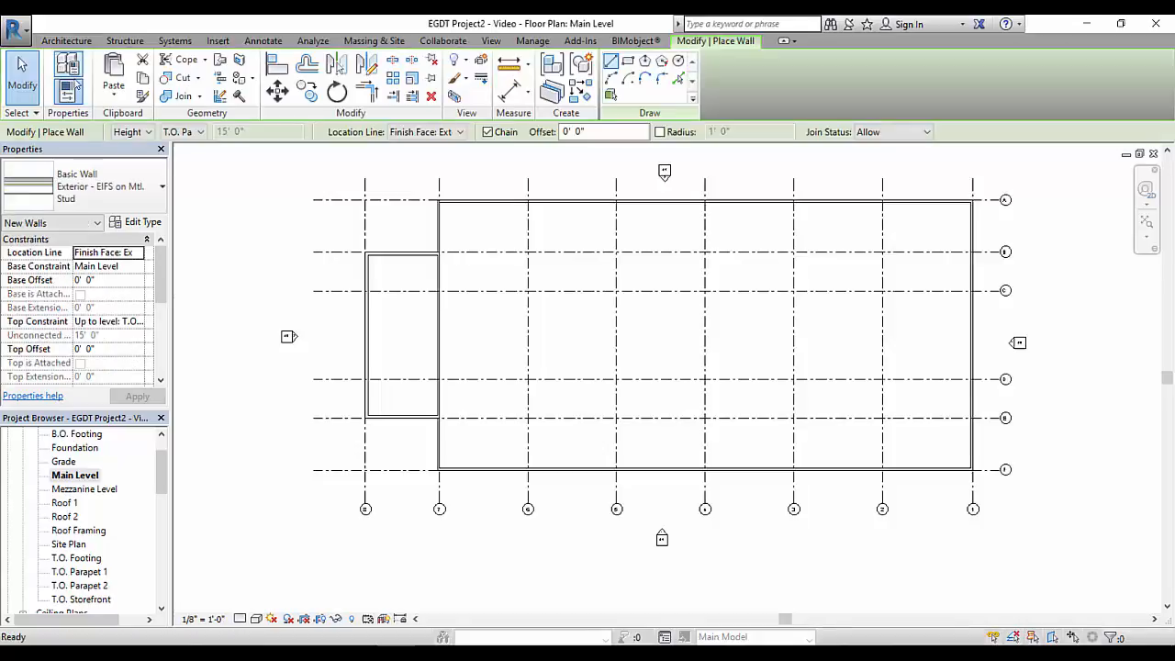
click(152, 189)
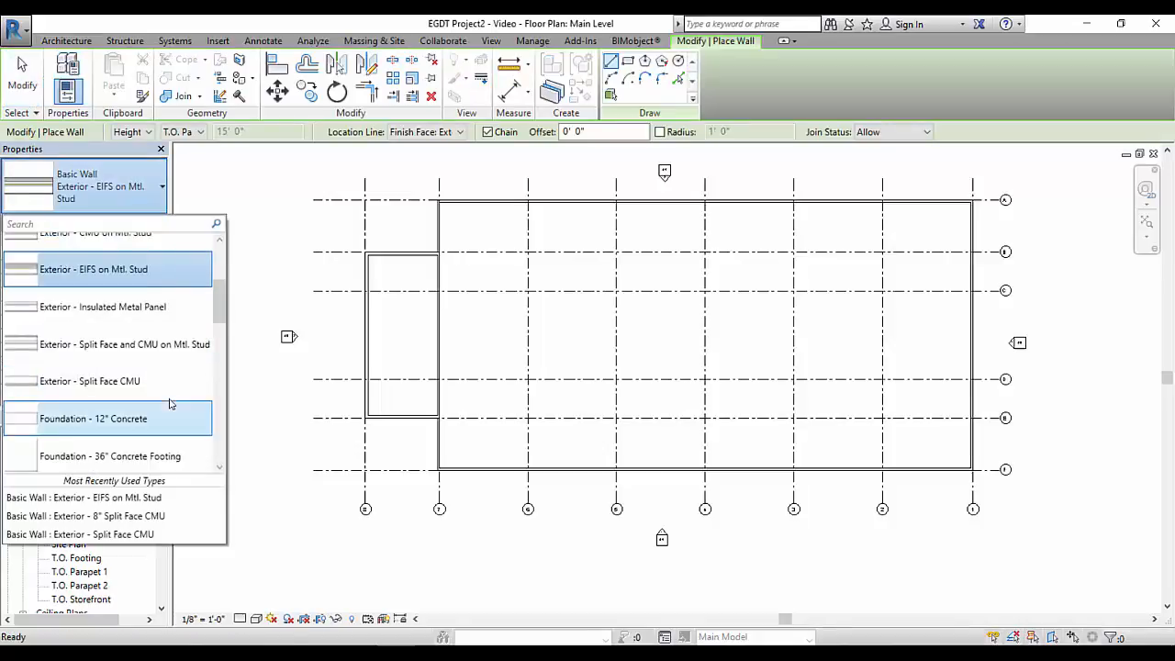
click(133, 456)
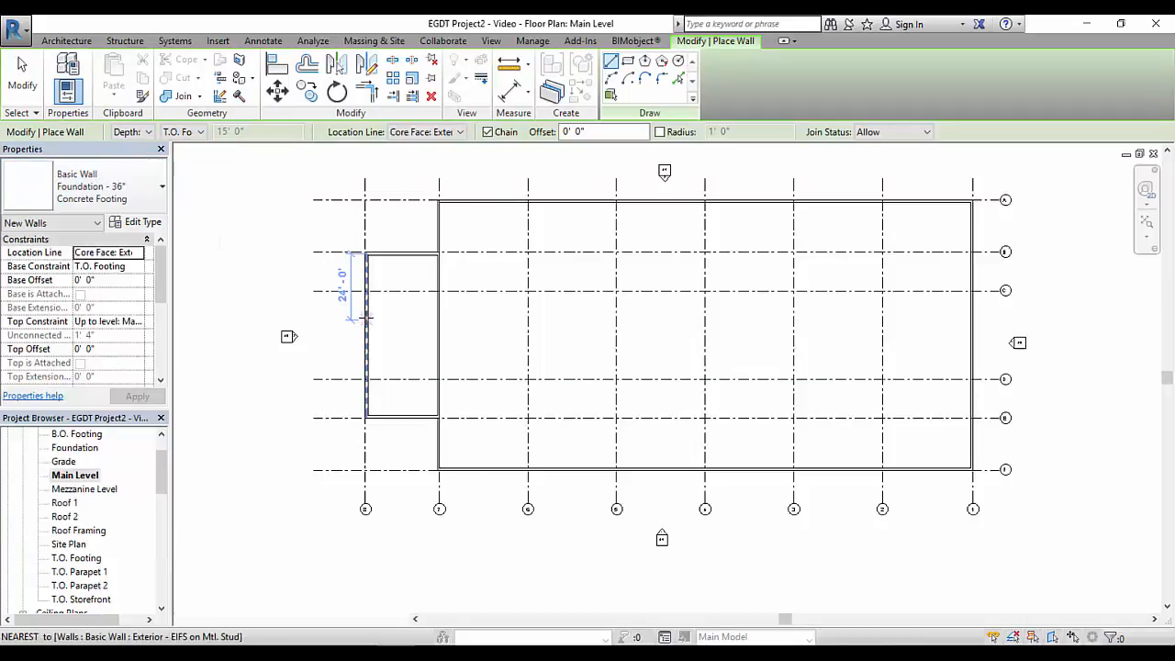
Step: Set the footing wall's base constraint to B.O. Footing, top constraint to T.O. Footing and location line to Wall Centerline
click(140, 266)
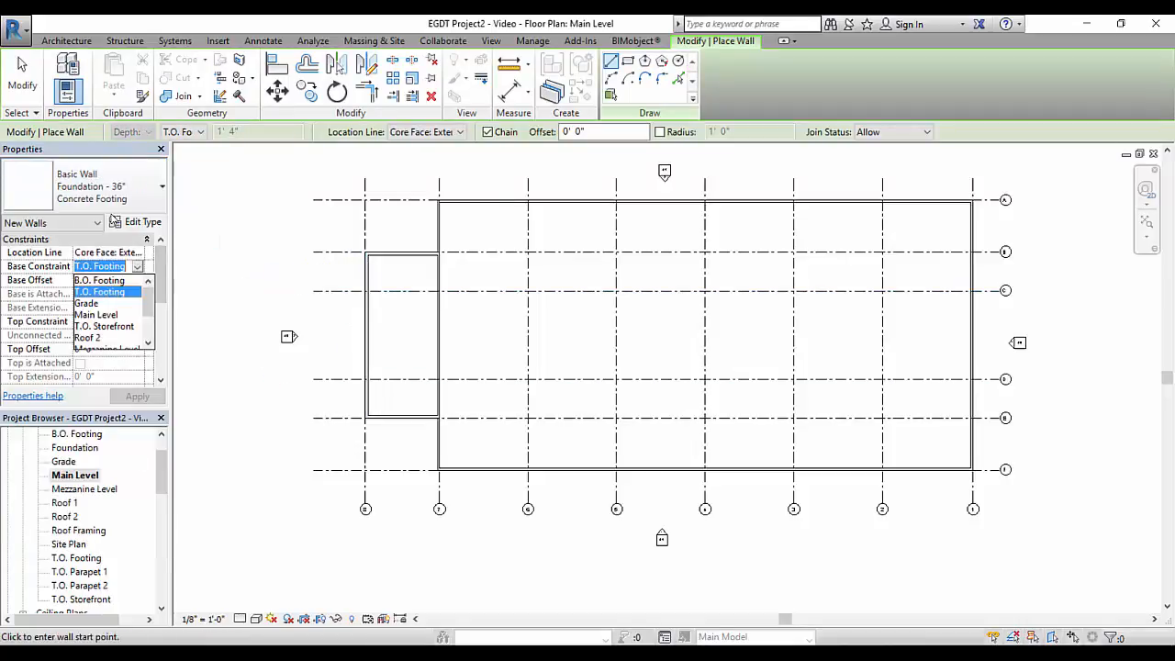
click(103, 280)
click(131, 323)
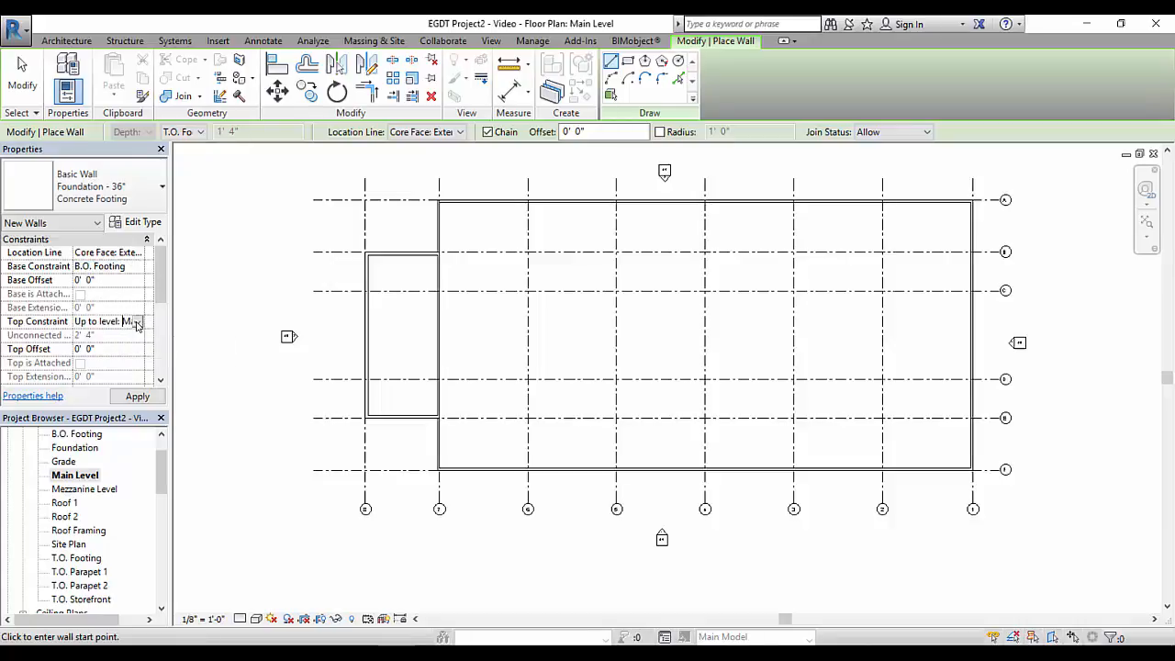
click(138, 322)
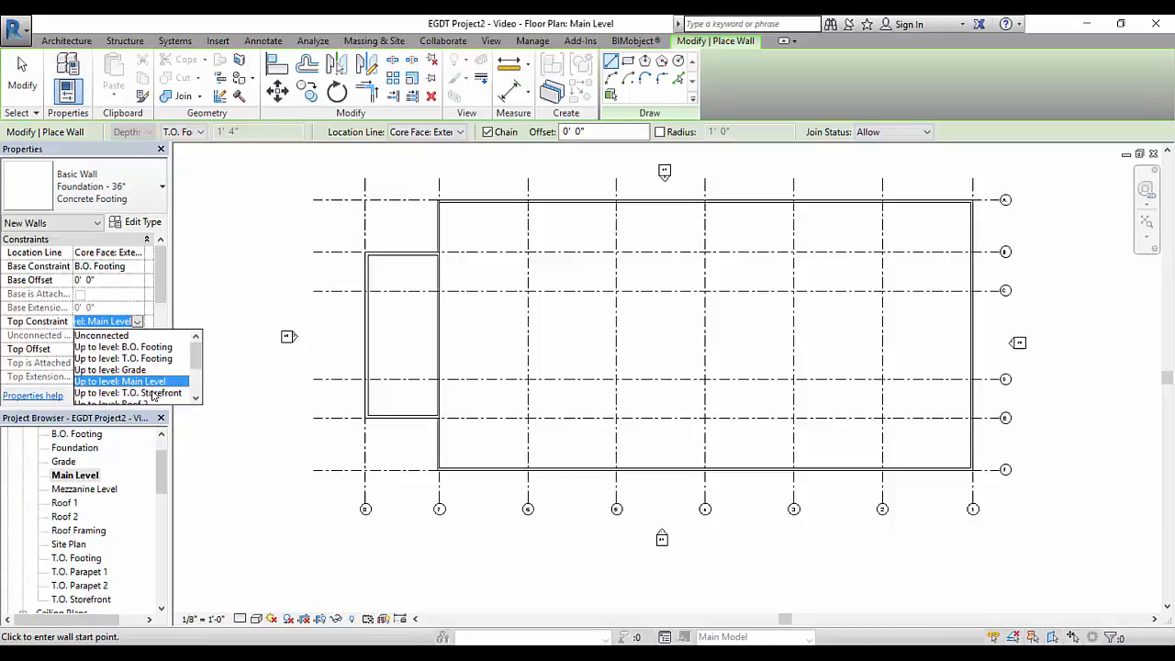
click(152, 358)
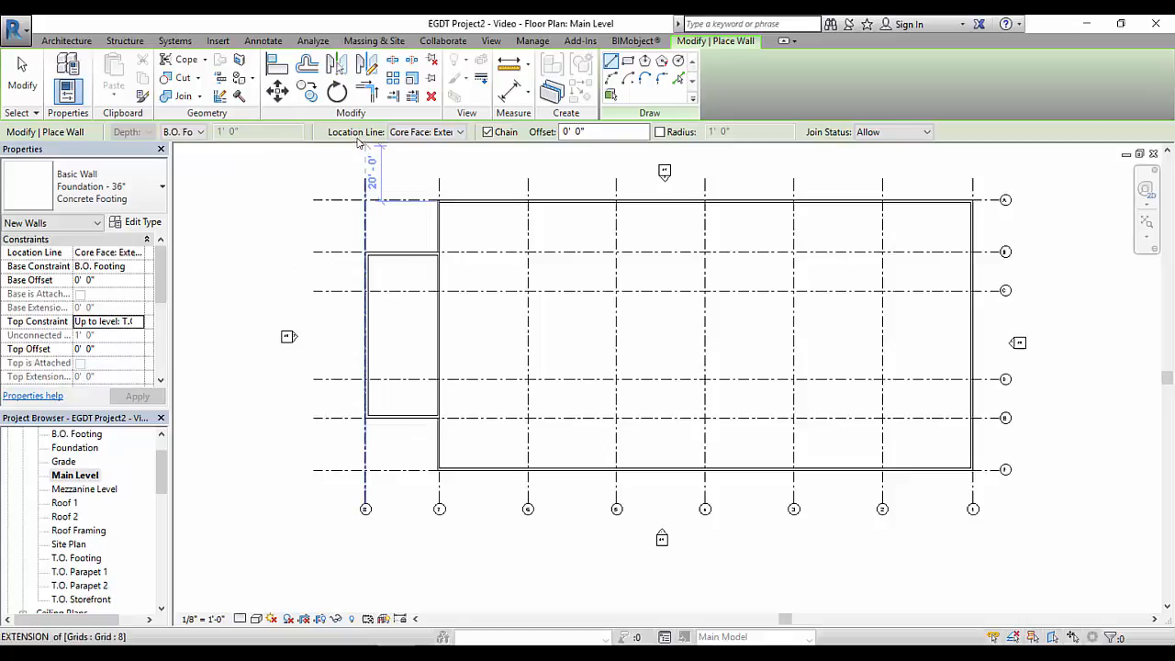
click(461, 132)
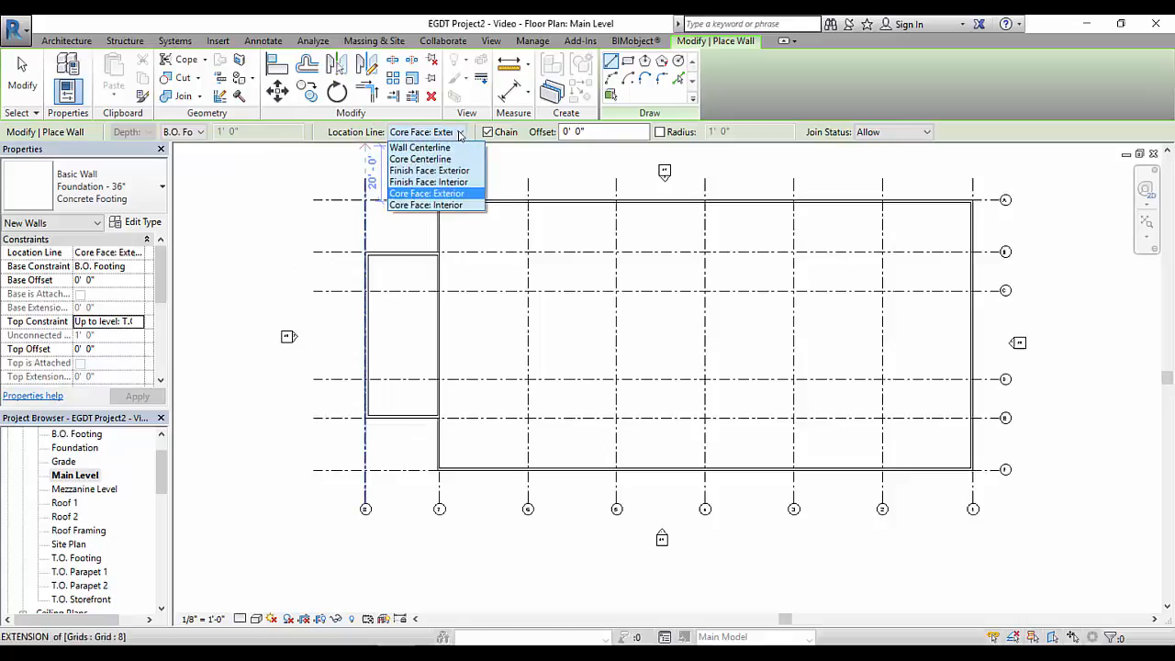
click(419, 147)
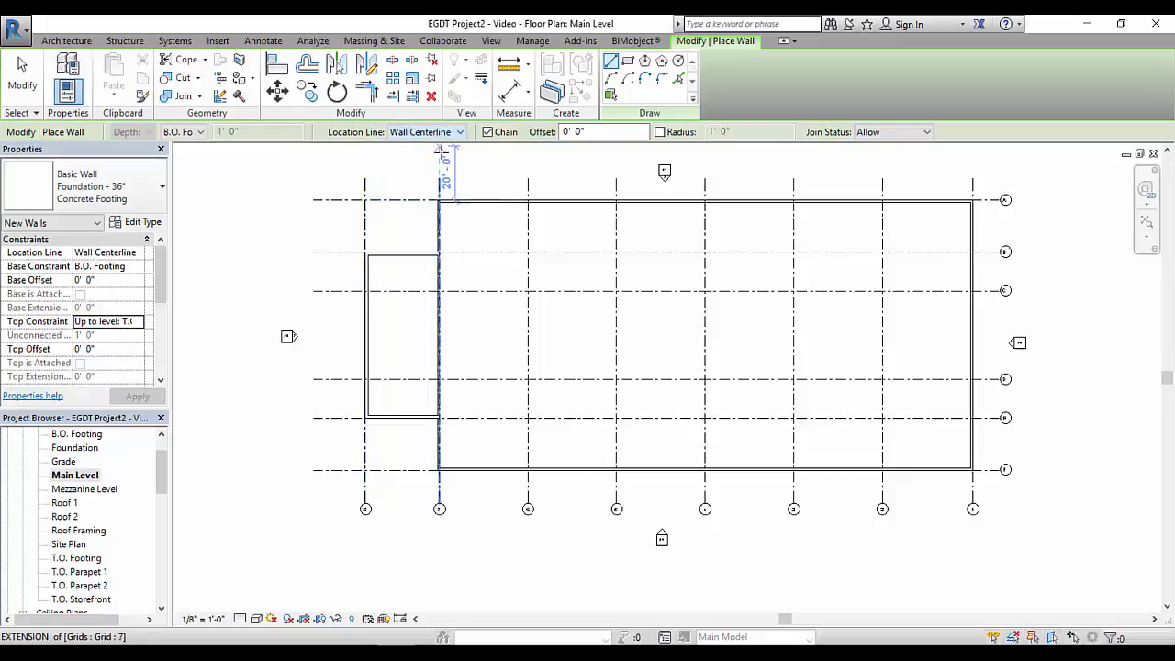
Step: Draw the footing along the CMU wall's centerline on grid A, from the corner at grid 7 to the corner at grid 1
scroll(496, 266, up, 4)
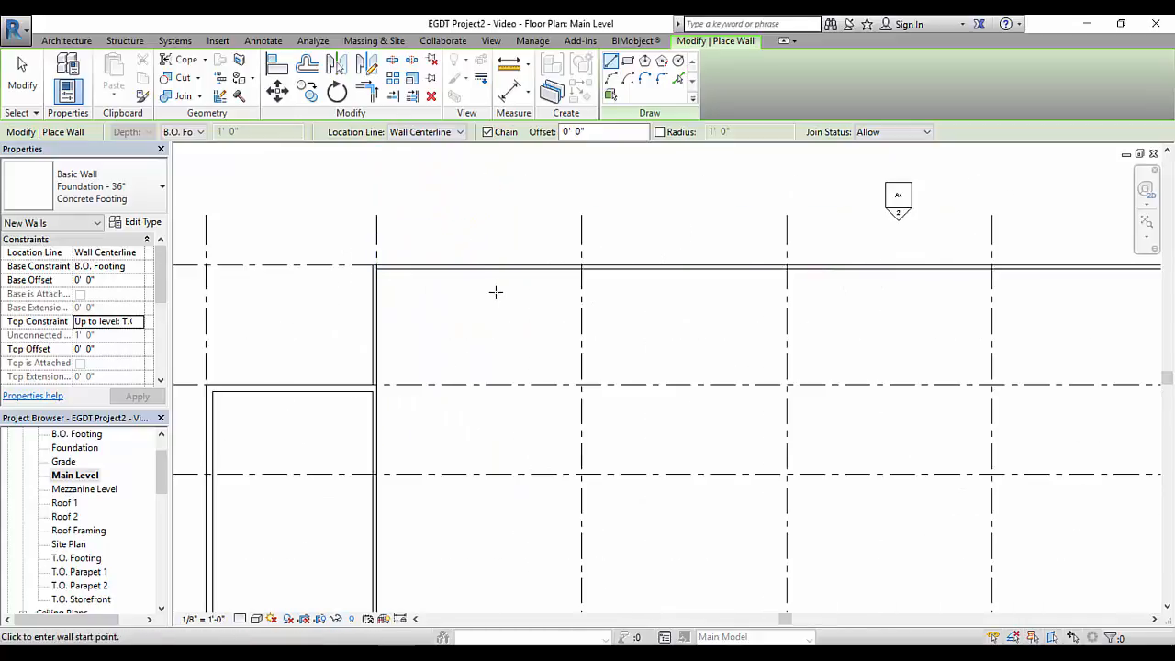
scroll(407, 281, up, 4)
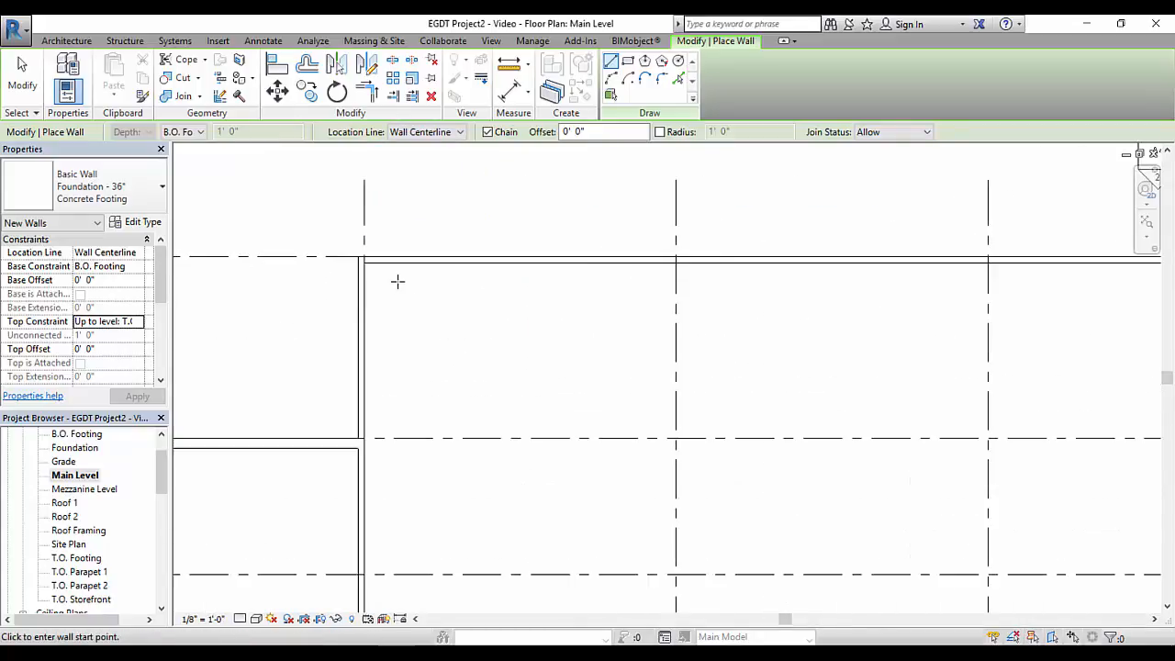
click(343, 248)
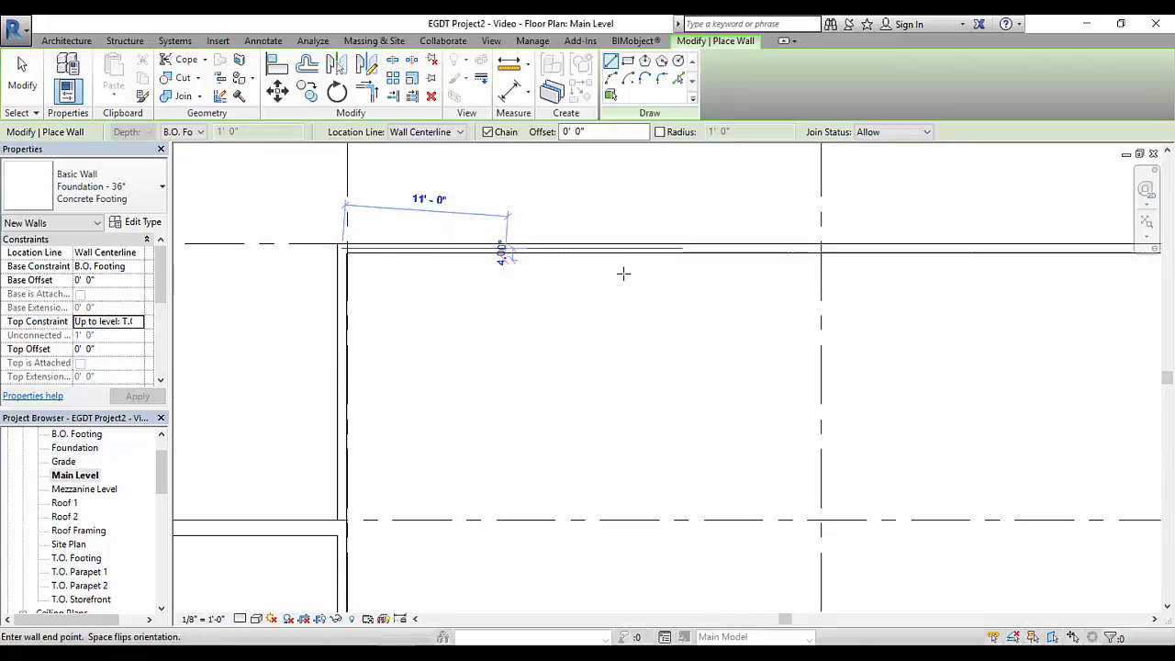
scroll(622, 272, down, 4)
middle_drag(847, 273, 534, 263)
middle_drag(814, 266, 483, 265)
scroll(935, 254, up, 5)
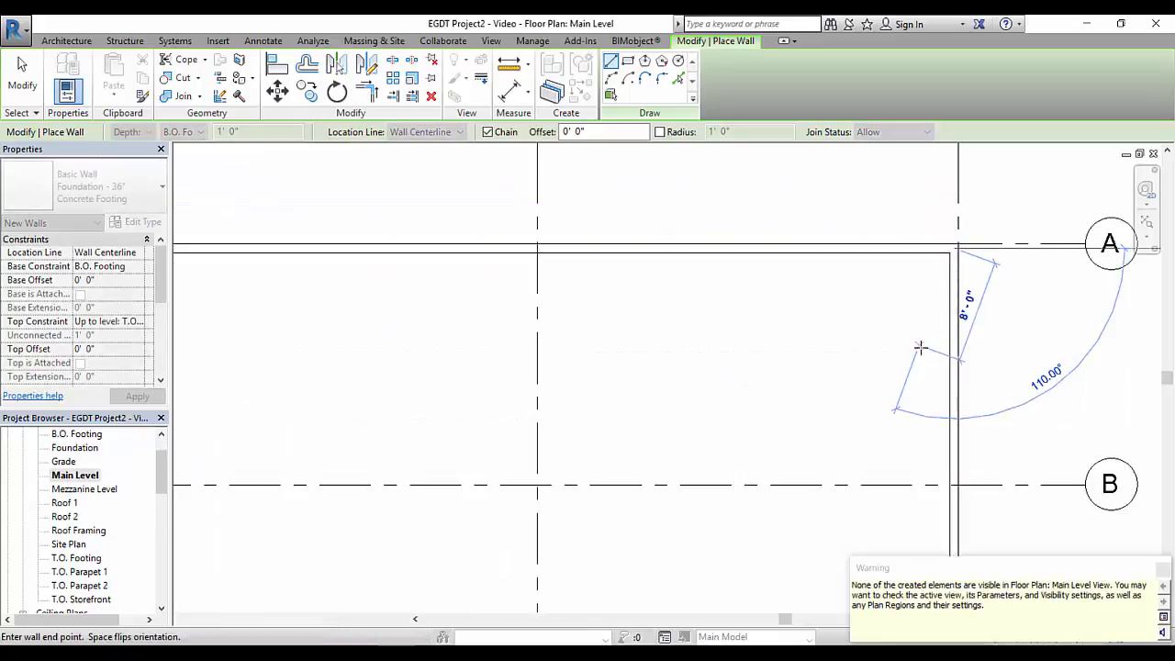
Step: Continue the footing along the CMU wall's centerline on grid 1, from grid A to the corner at grid F
scroll(927, 351, down, 2)
mouse_move(931, 353)
middle_down()
mouse_move(866, 315)
mouse_move(845, 178)
middle_up()
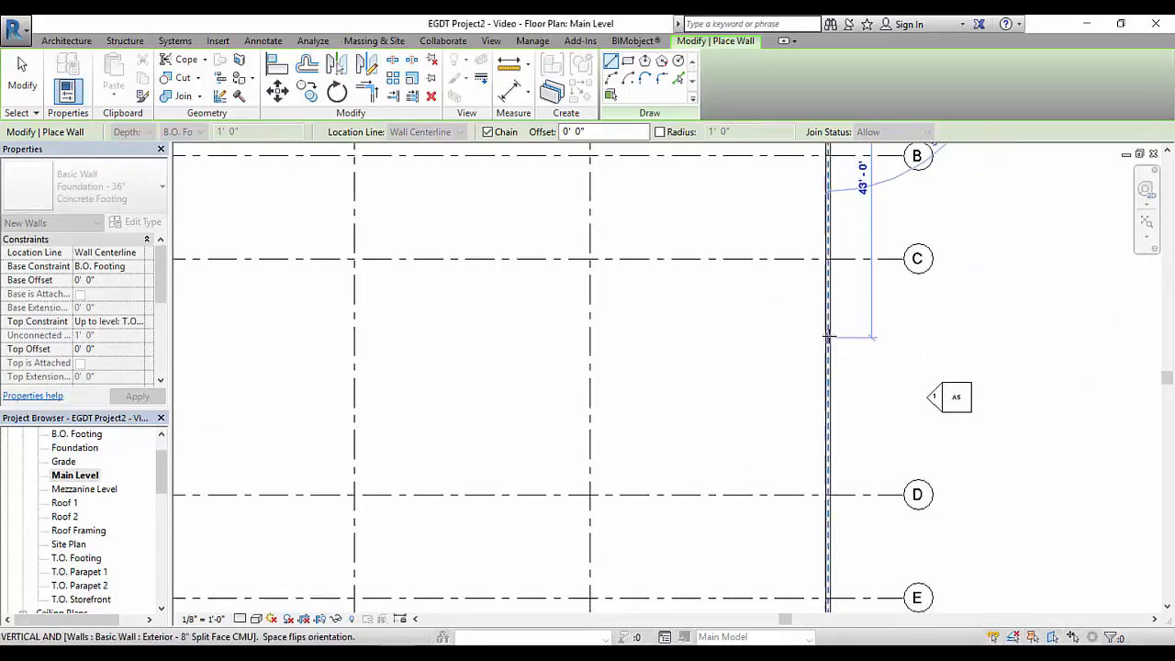
middle_drag(861, 517, 853, 312)
middle_drag(865, 378, 874, 199)
scroll(854, 333, up, 1)
scroll(842, 347, up, 2)
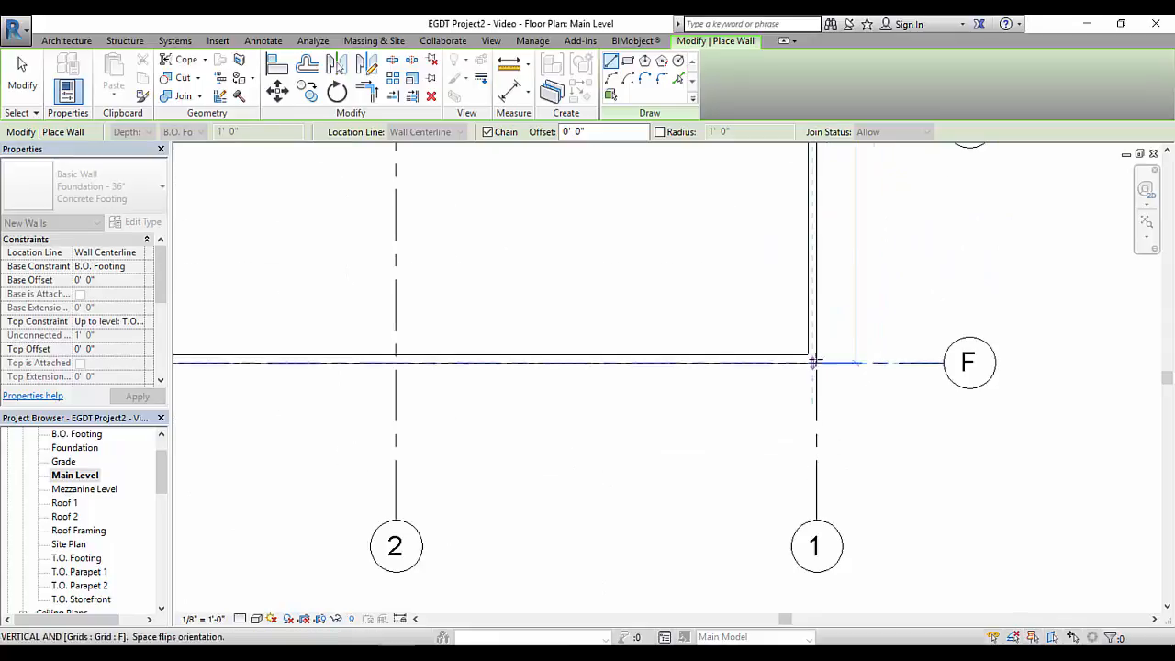
click(826, 351)
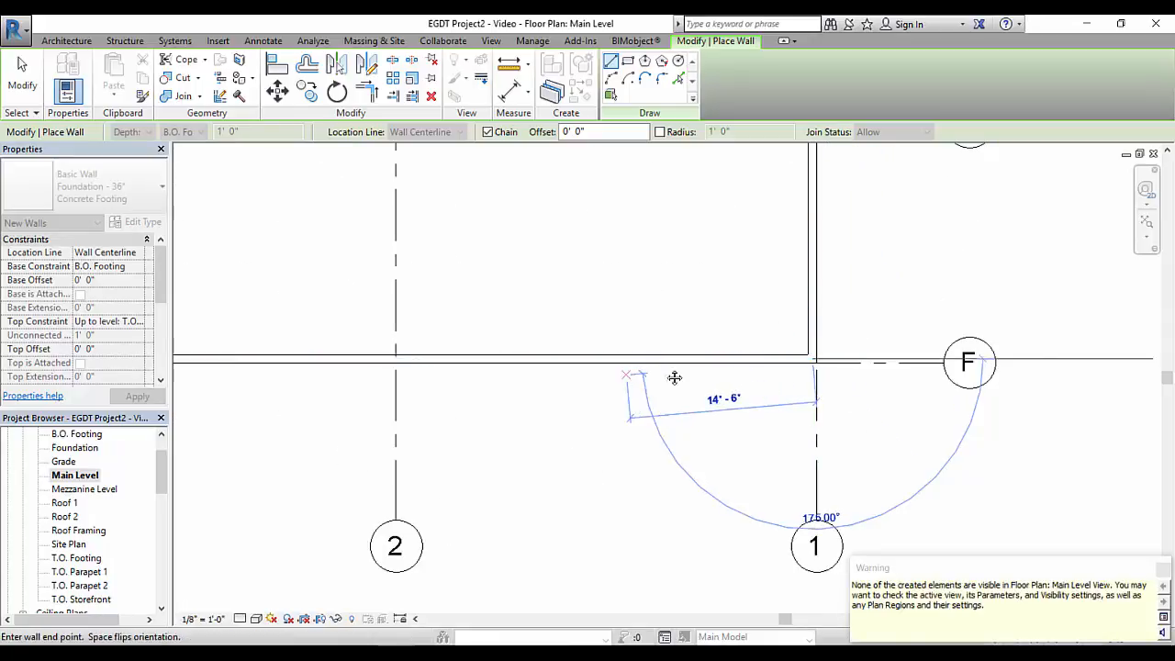
Step: Continue the footing along the CMU wall's centerline on grid F to the corner at grid 7
middle_drag(415, 376, 650, 348)
middle_drag(495, 357, 739, 347)
middle_drag(389, 337, 750, 349)
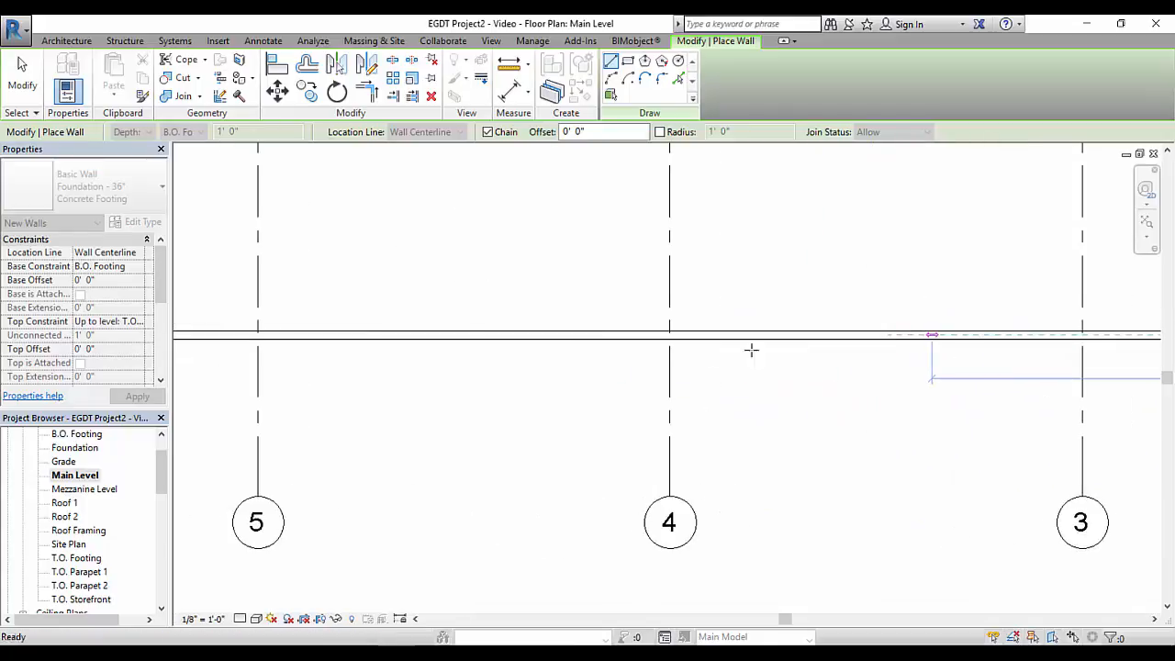
middle_drag(553, 353, 899, 376)
middle_drag(587, 379, 952, 365)
middle_drag(463, 356, 760, 355)
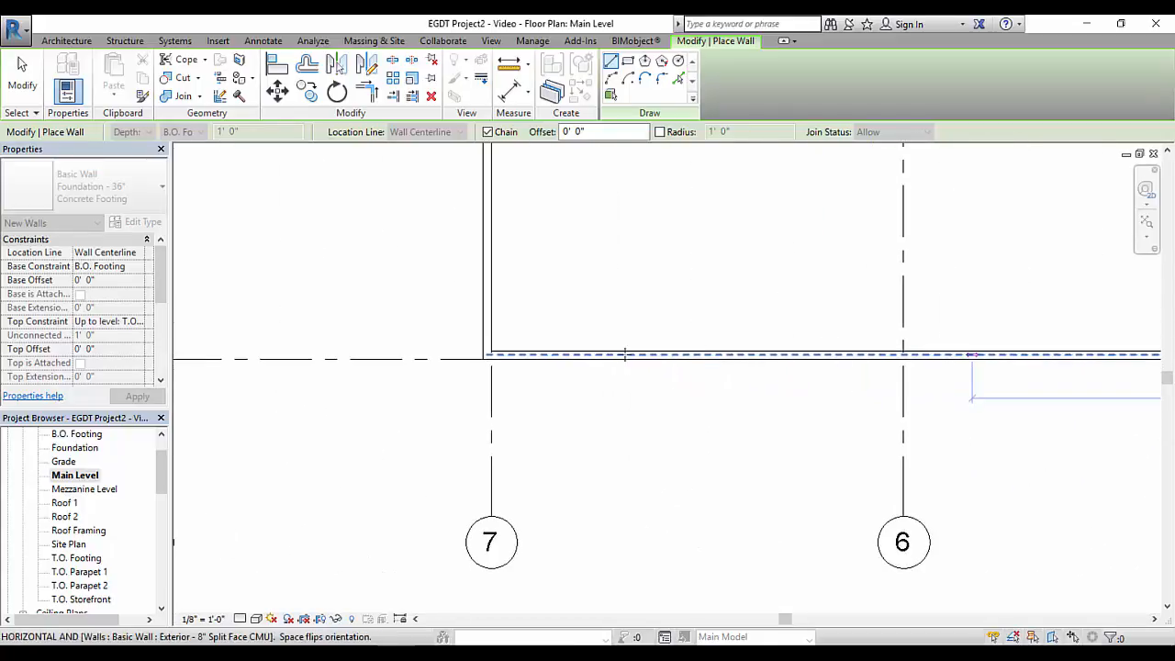
Step: Close the footing loop along the CMU wall's centerline on grid 7 back to the starting corner at grid A, and end the wall chain
scroll(515, 275, down, 3)
middle_drag(521, 340, 535, 520)
scroll(520, 218, up, 3)
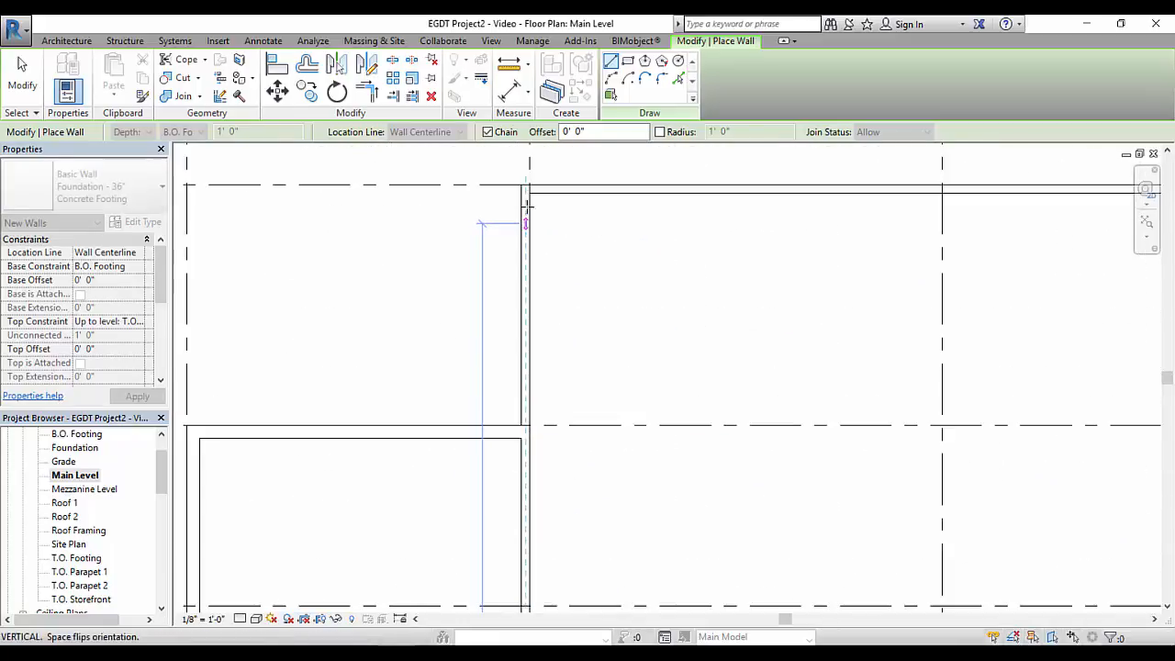
click(526, 190)
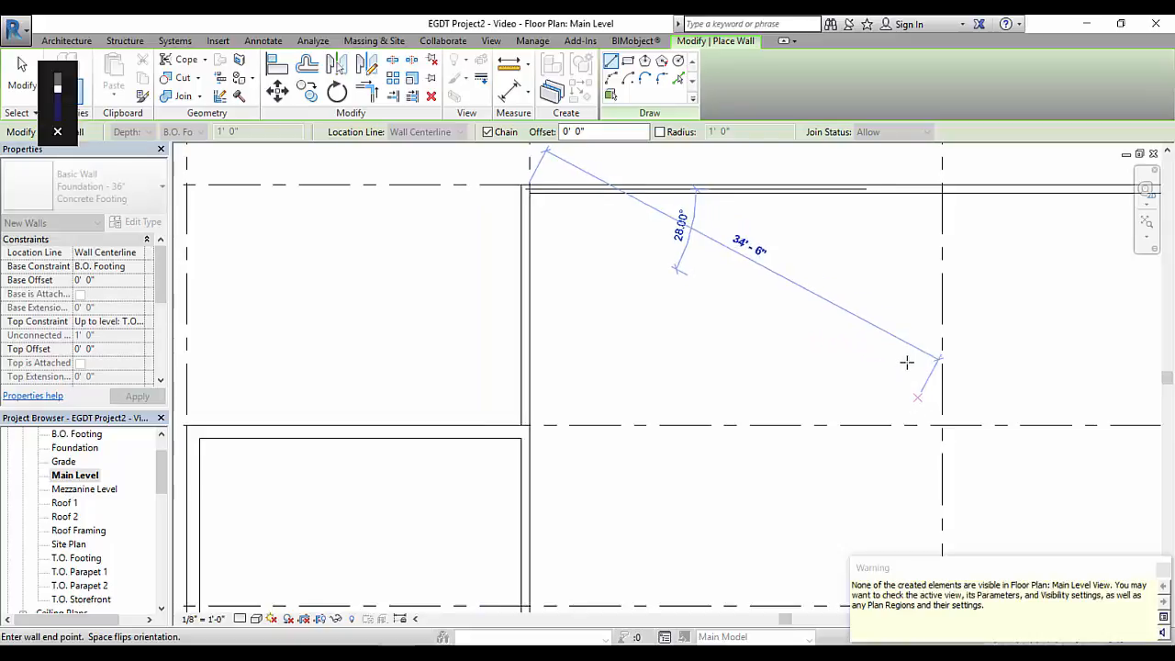
right_click(707, 307)
click(744, 317)
scroll(698, 290, down, 5)
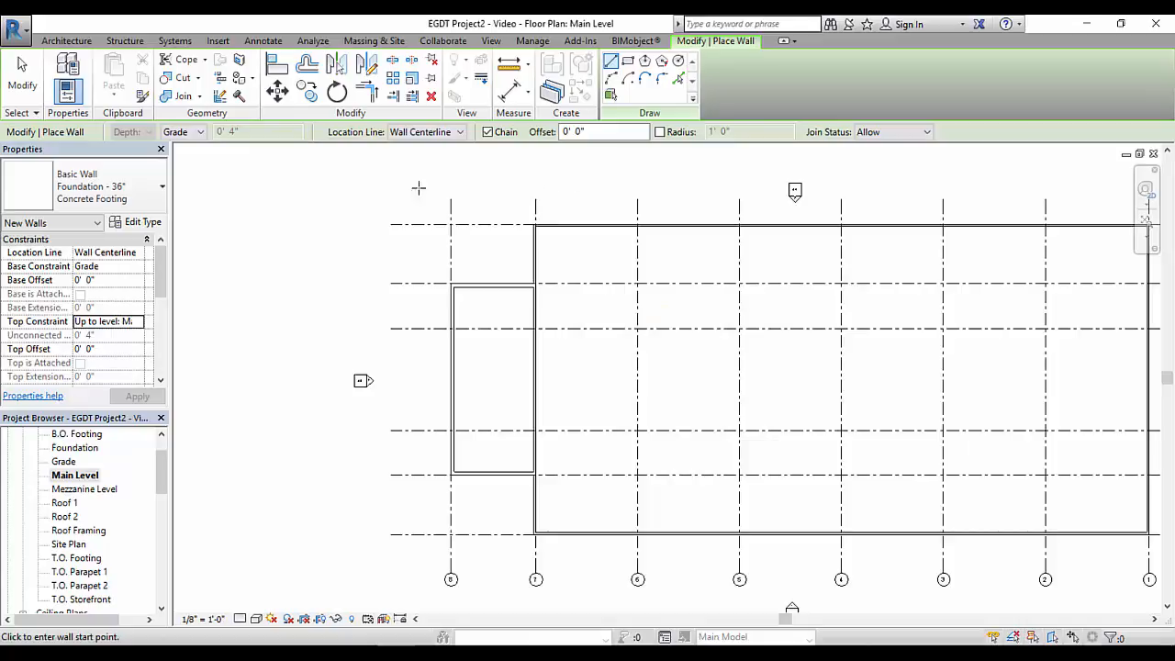
Step: Duplicate the 36" concrete footing wall type under the name Foundation - 24" Concrete Footing
click(138, 223)
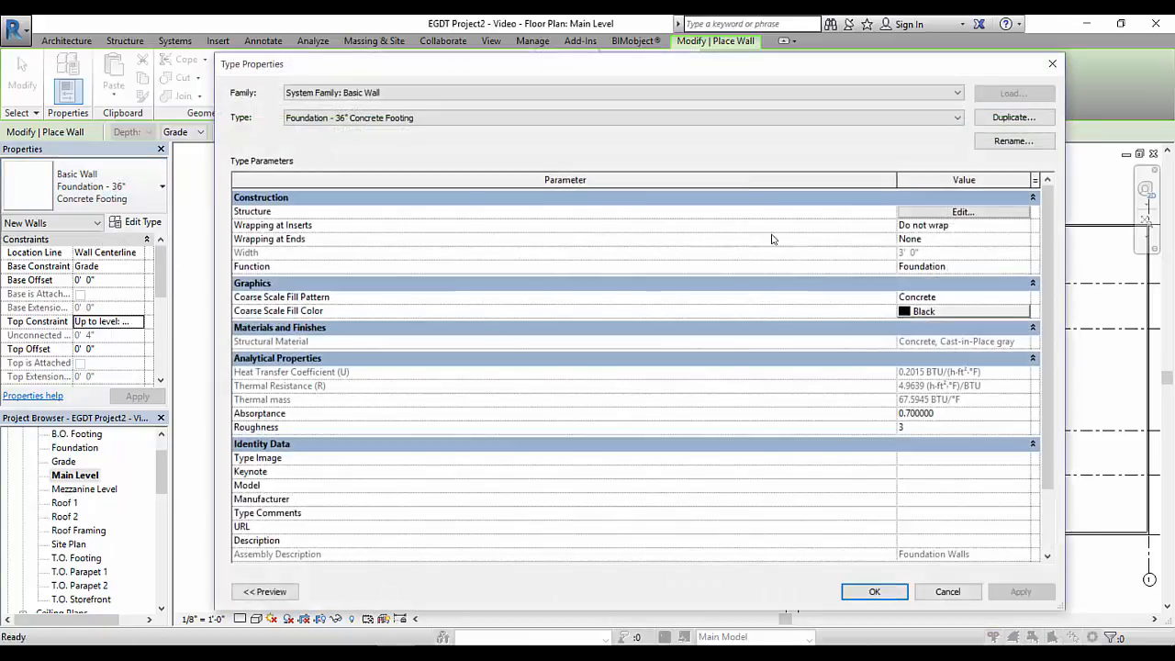
click(1014, 117)
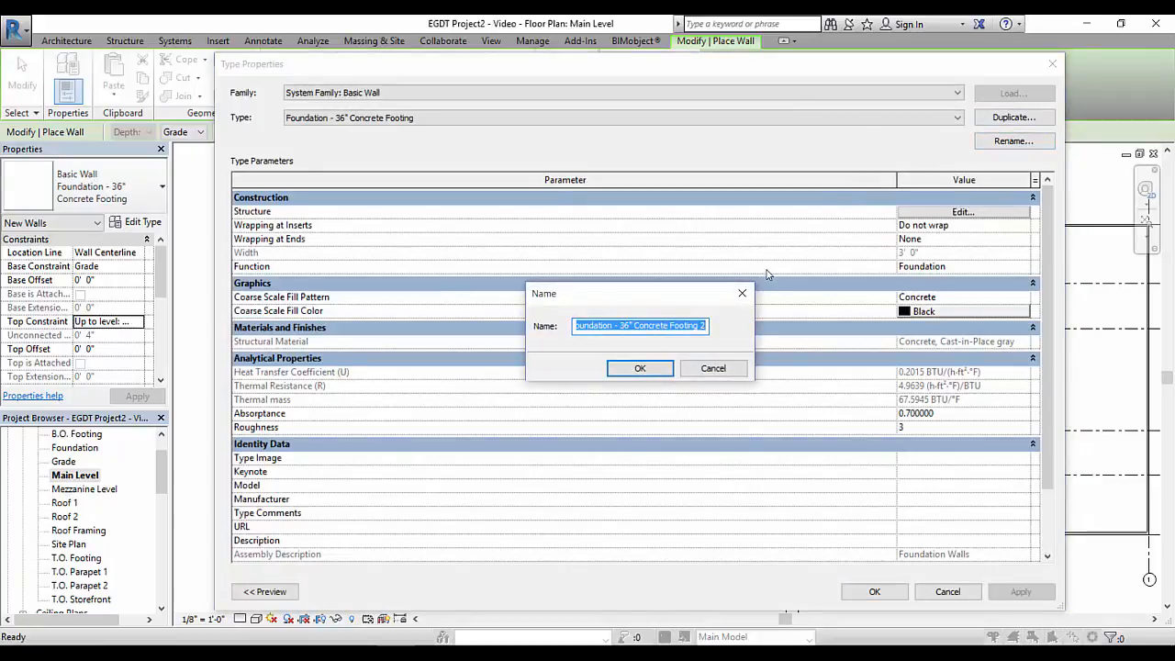
key(Right)
key(BackSpace)
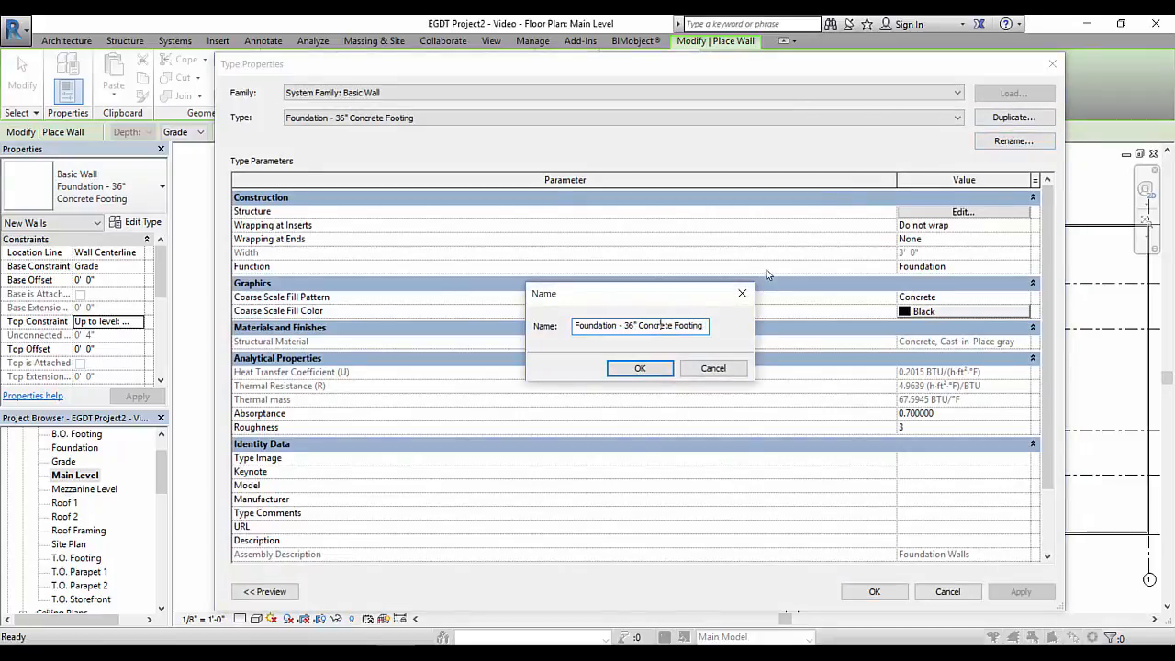
key(Left)
key(Left)
key(Left)
key(Left)
key(Left)
key(Left)
key(Left)
key(Left)
key(Left)
key(Delete)
key(Delete)
text(24)
click(613, 368)
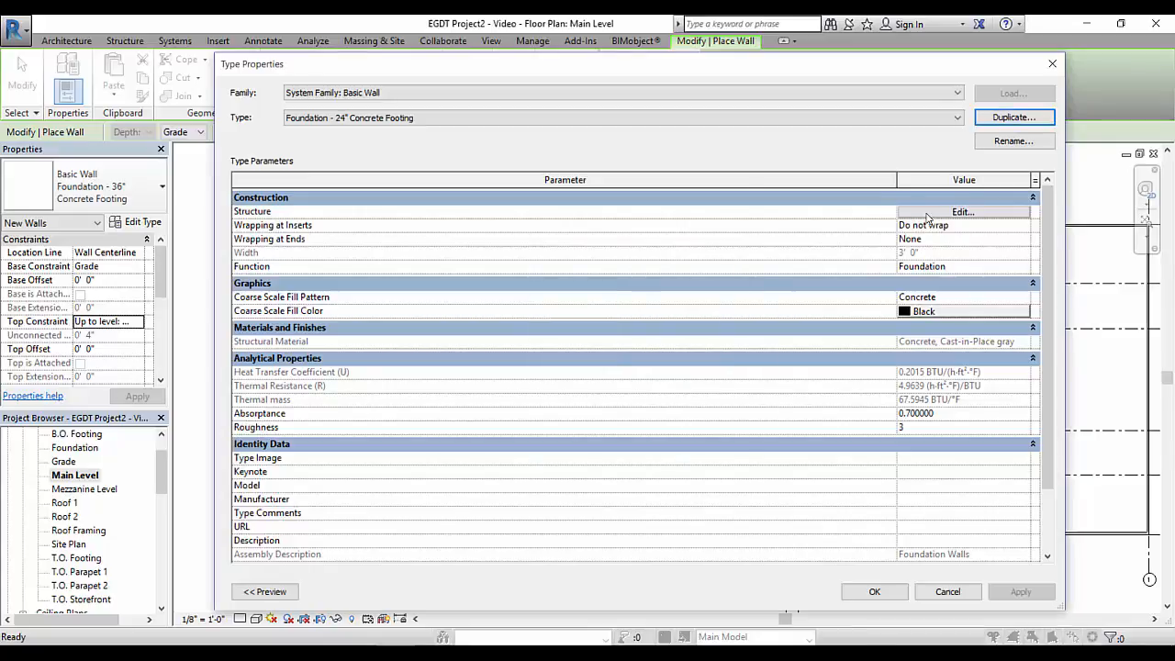
Step: Set the structure layer thickness of the 24" footing type to 2' 0" and accept the type changes
click(962, 211)
click(672, 213)
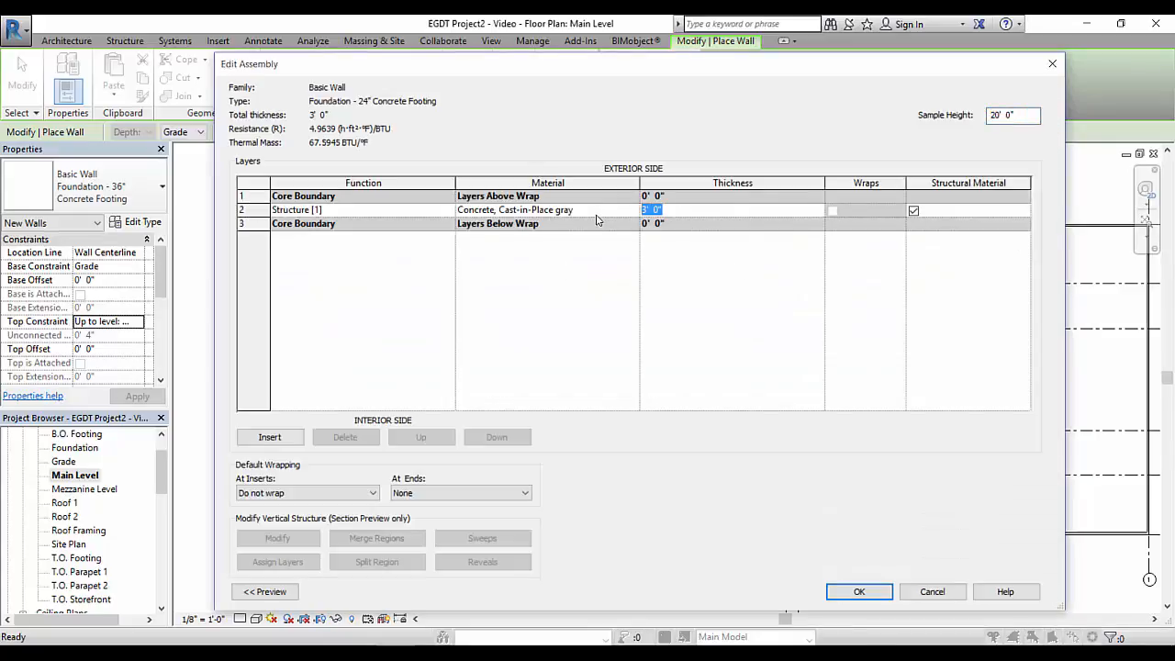
text(2)
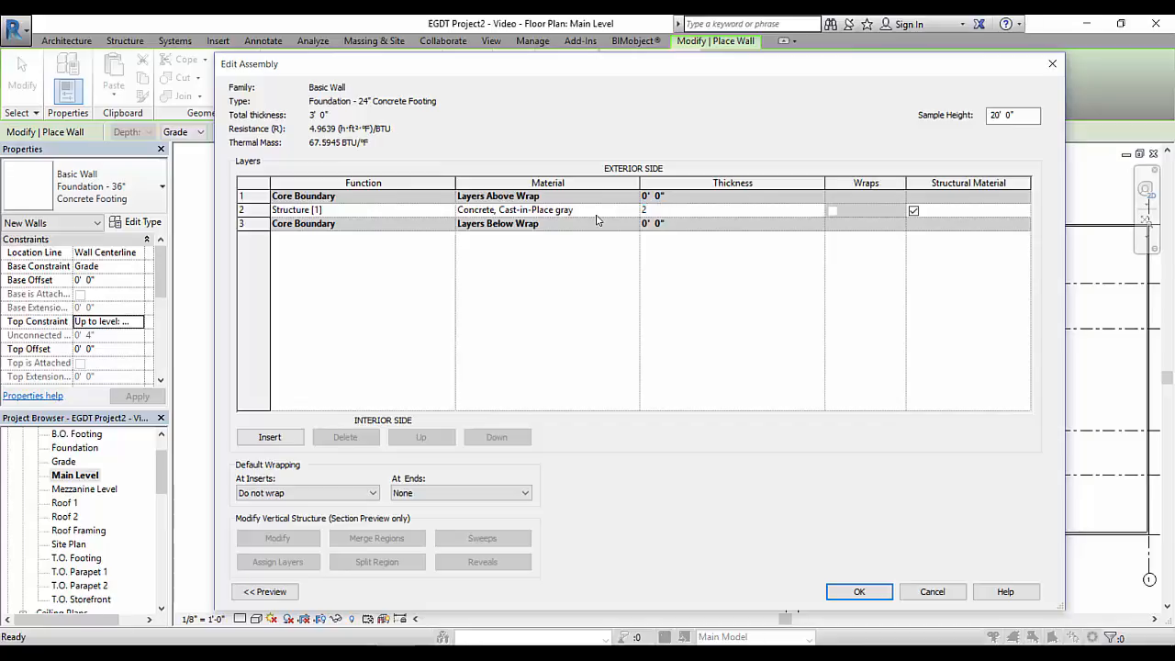
key(Tab)
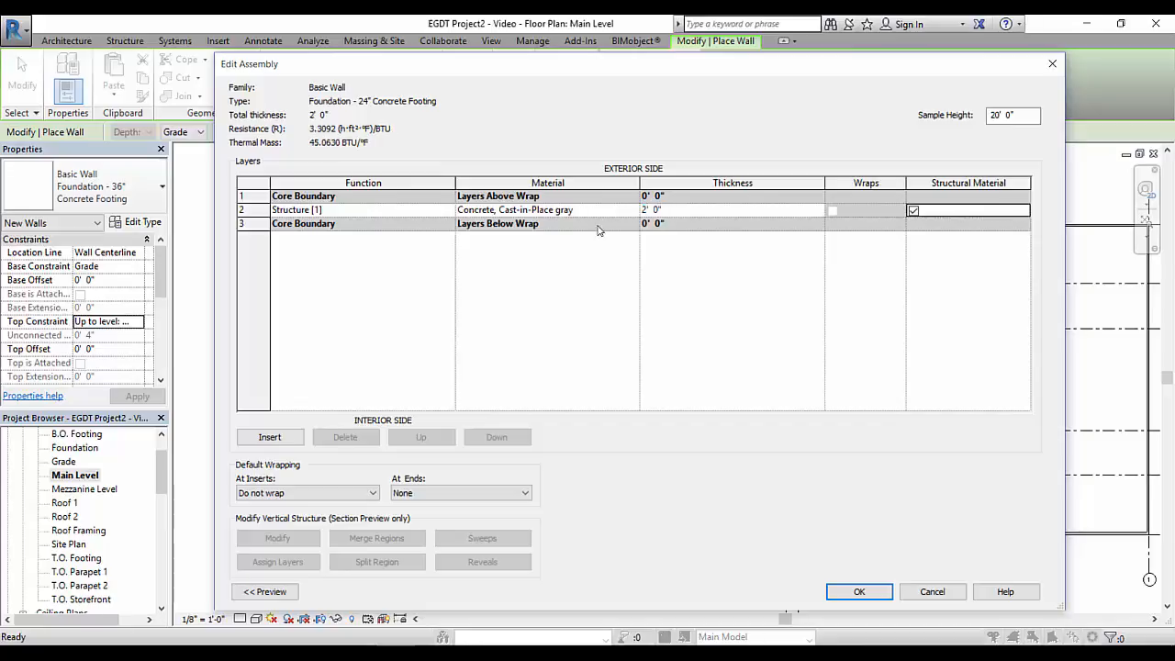
click(862, 590)
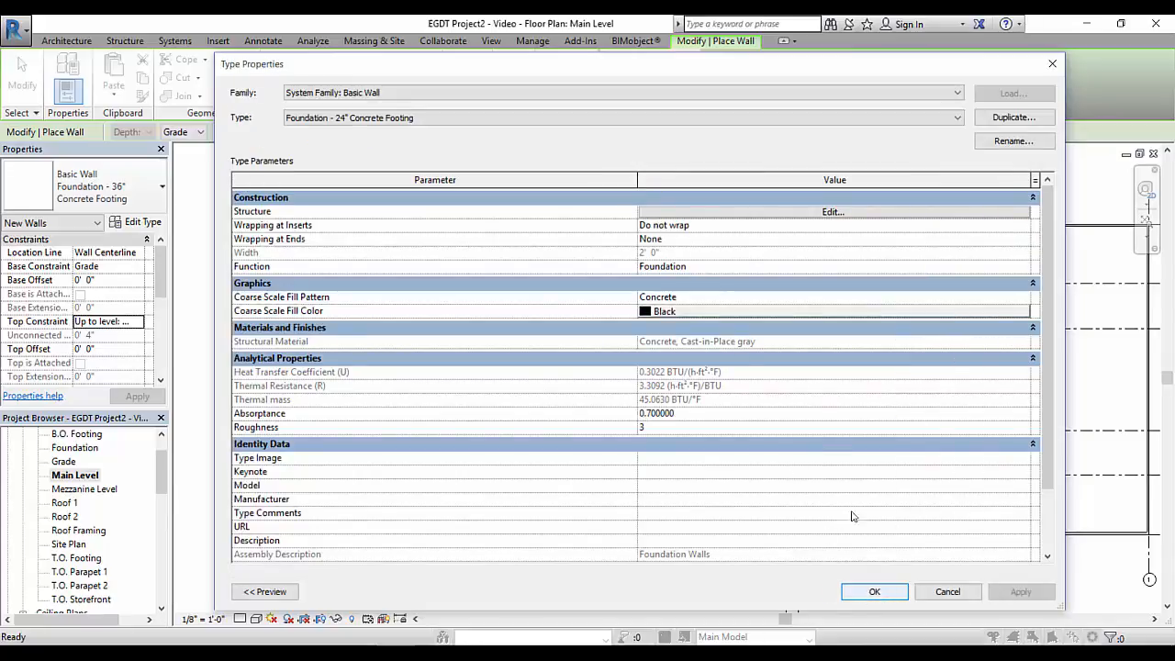
click(874, 592)
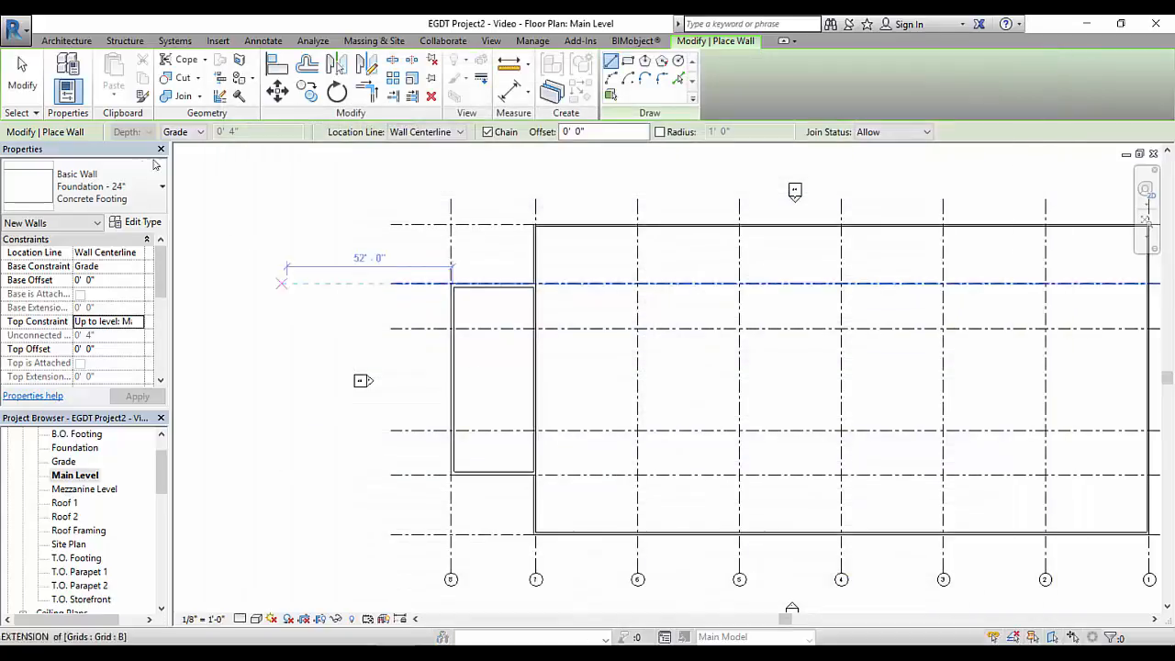
Step: Constrain the new 24" footing walls from a base at B.O. Footing up to level T.O. Footing
scroll(444, 257, up, 5)
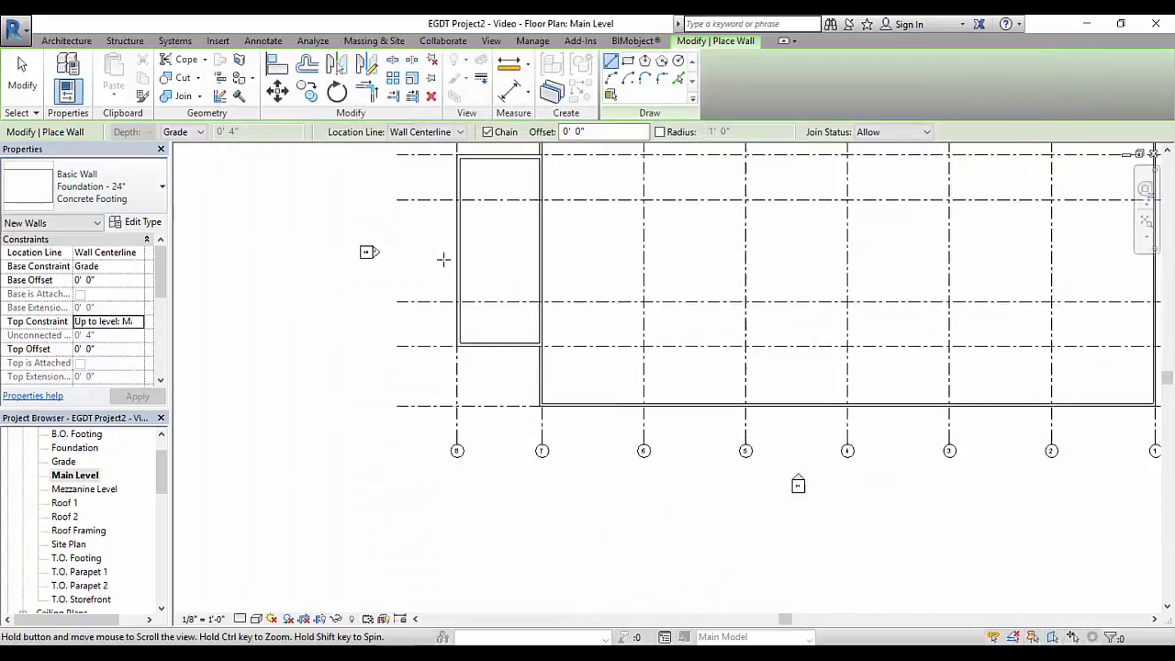
scroll(557, 393, up, 1)
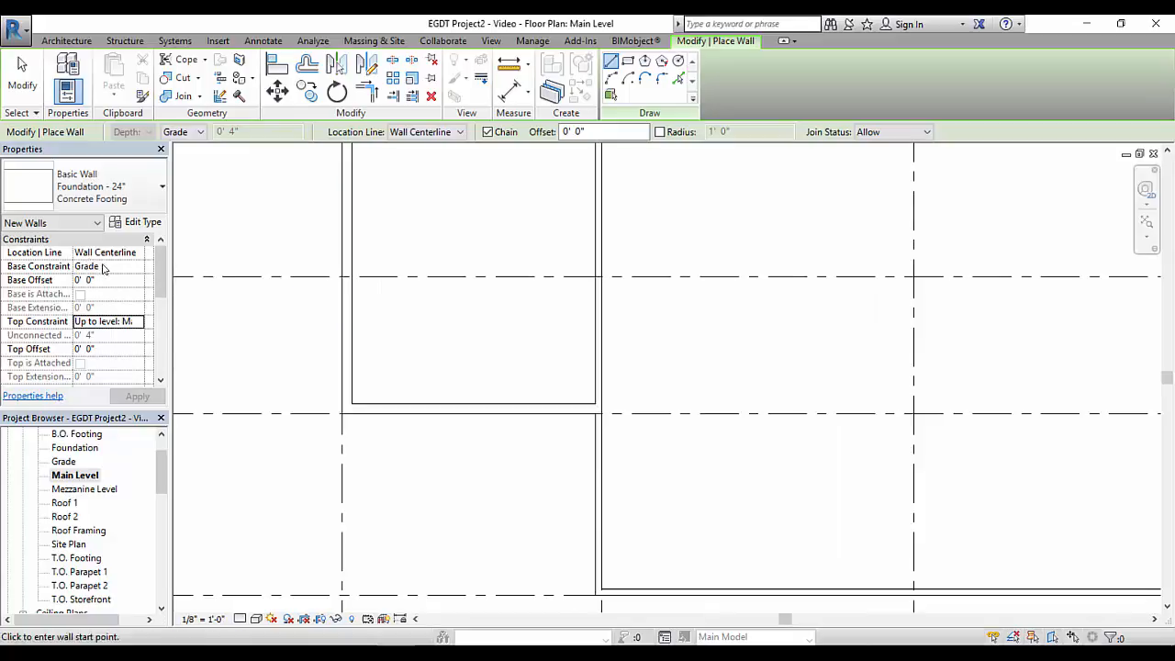
click(109, 266)
click(137, 266)
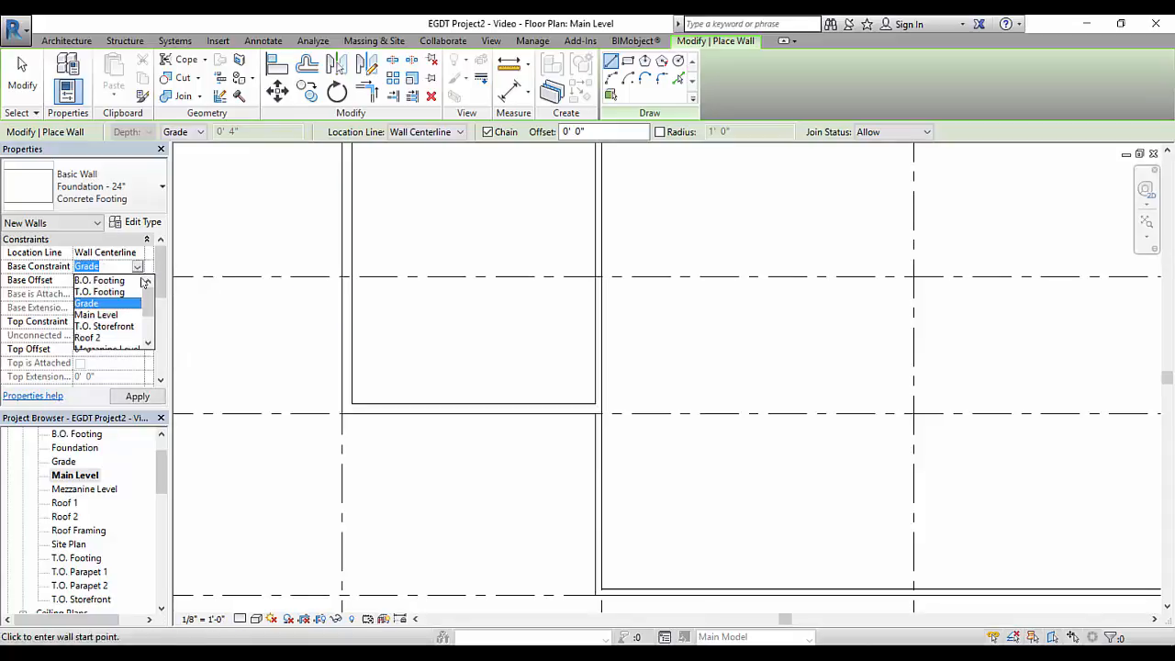
click(100, 280)
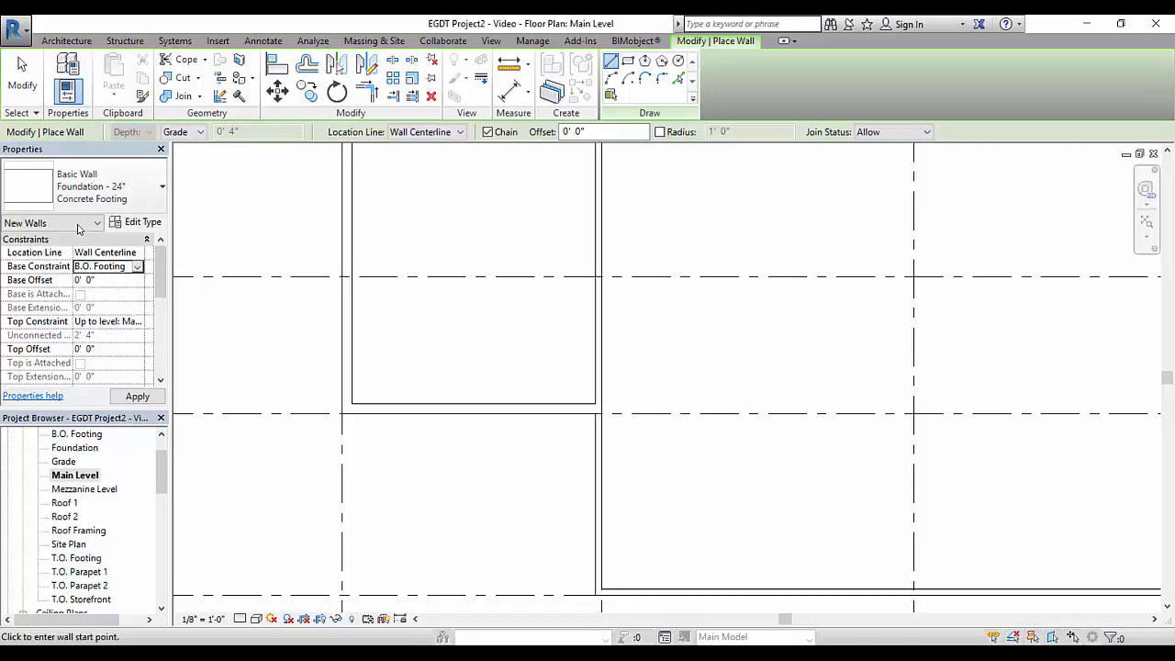
click(132, 321)
click(137, 321)
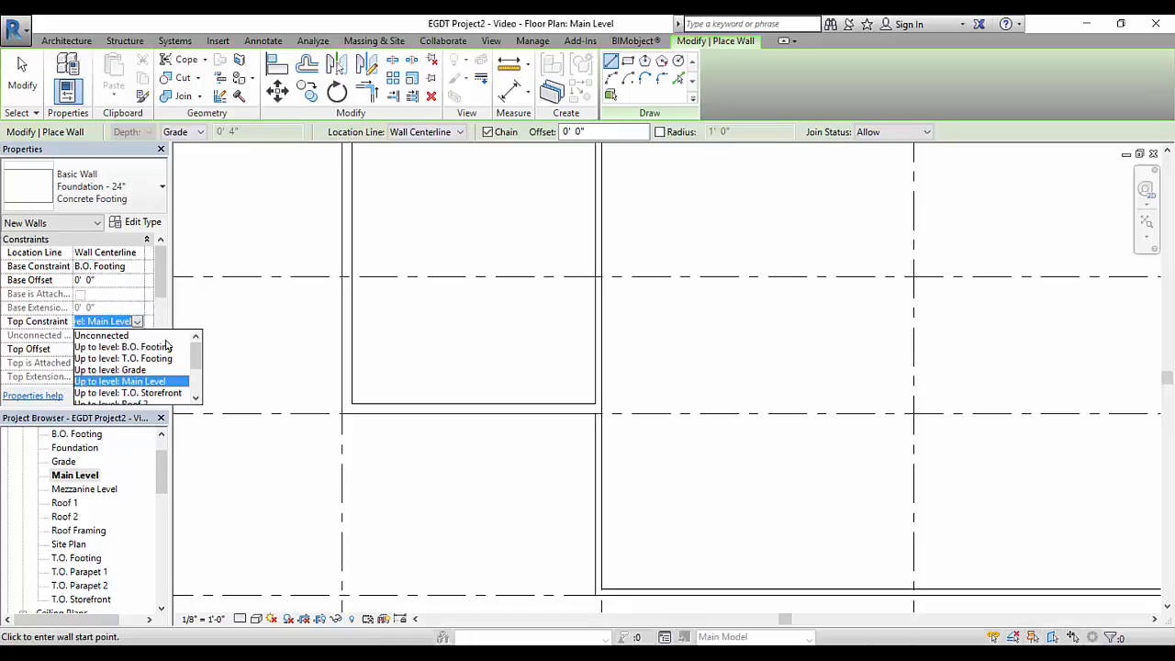
click(150, 358)
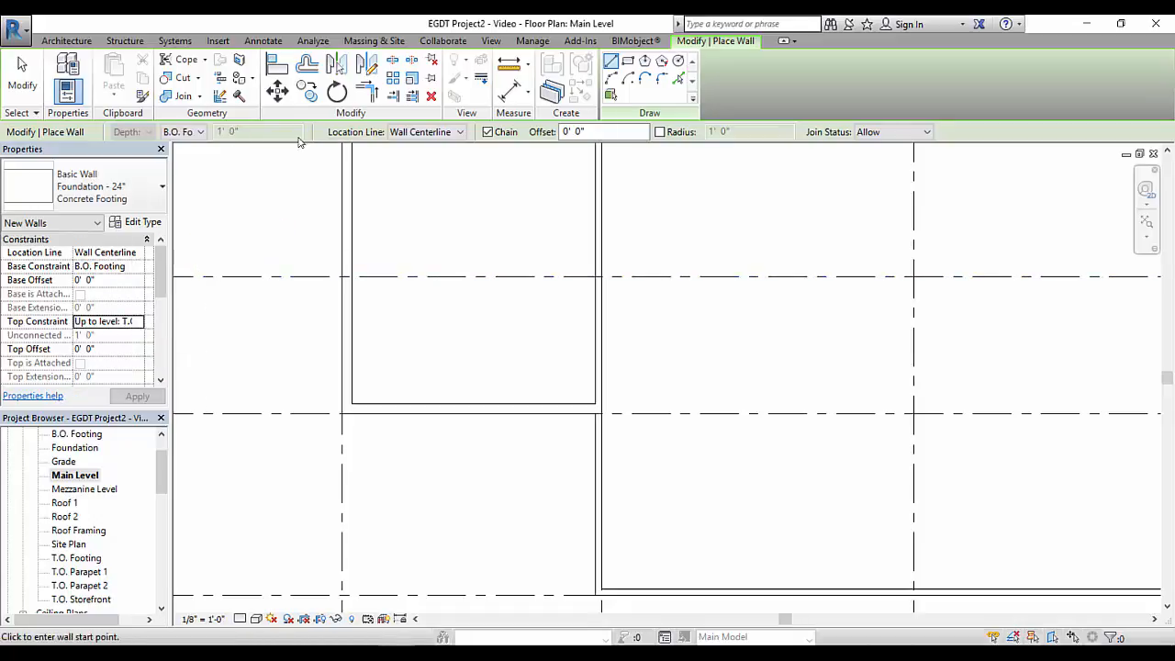
Step: Draw the 24" footing along the EIFS wall's centerline on grid E, from the CMU wall at grid 7 to the corner at grid 8
scroll(573, 405, up, 3)
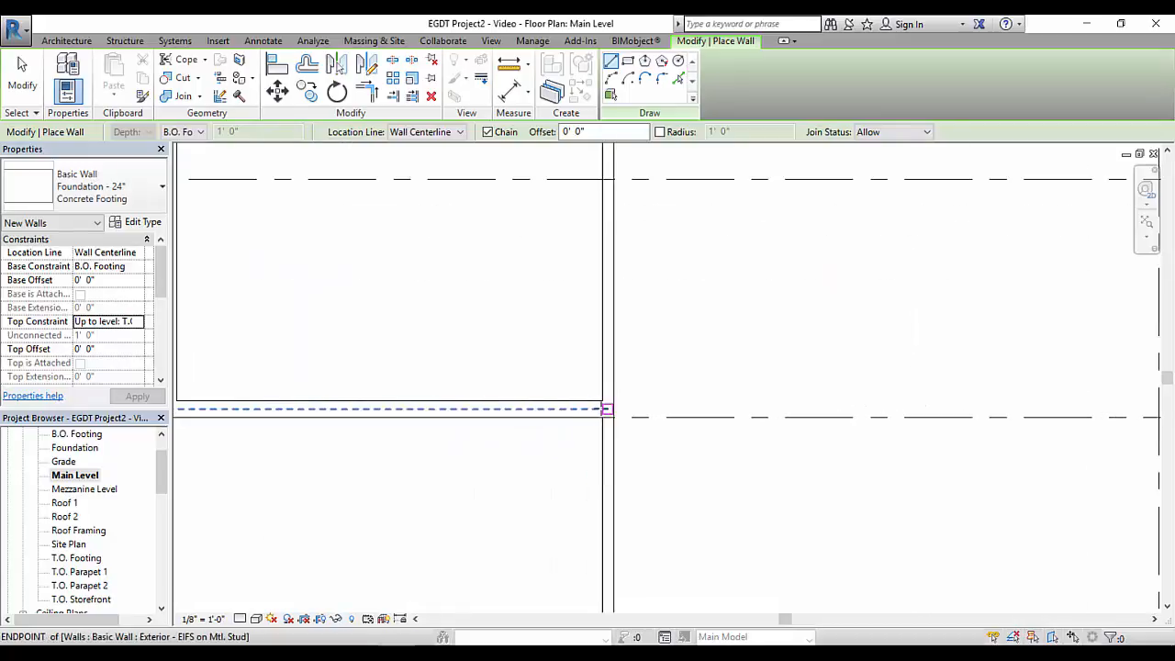
click(606, 408)
scroll(368, 404, down, 3)
scroll(446, 394, up, 3)
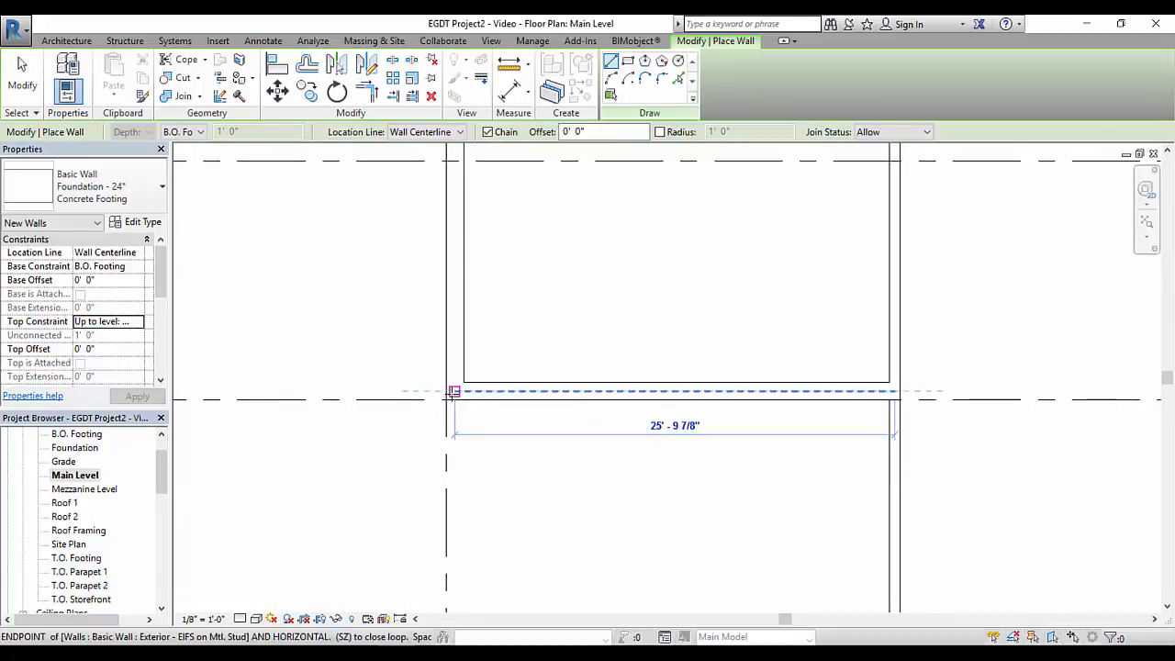
click(452, 394)
Step: Continue the 24" footing along the EIFS wall's centerline on grid 8, from grid E to the corner at grid B
scroll(447, 281, down, 3)
middle_drag(448, 273, 459, 445)
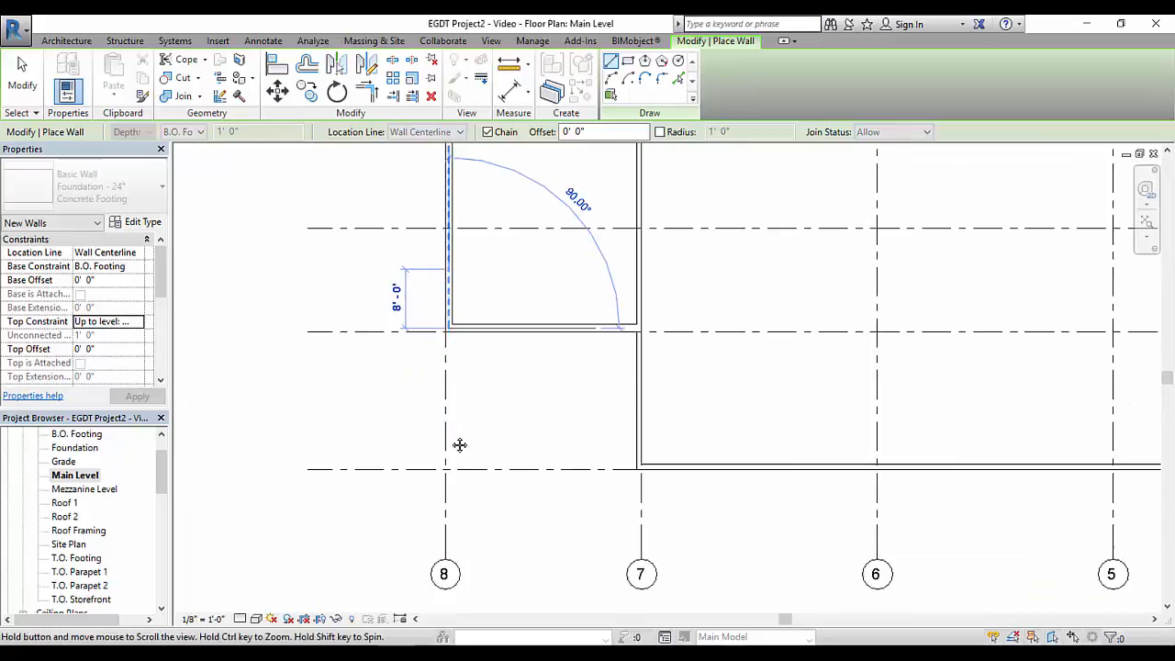
scroll(477, 414, up, 6)
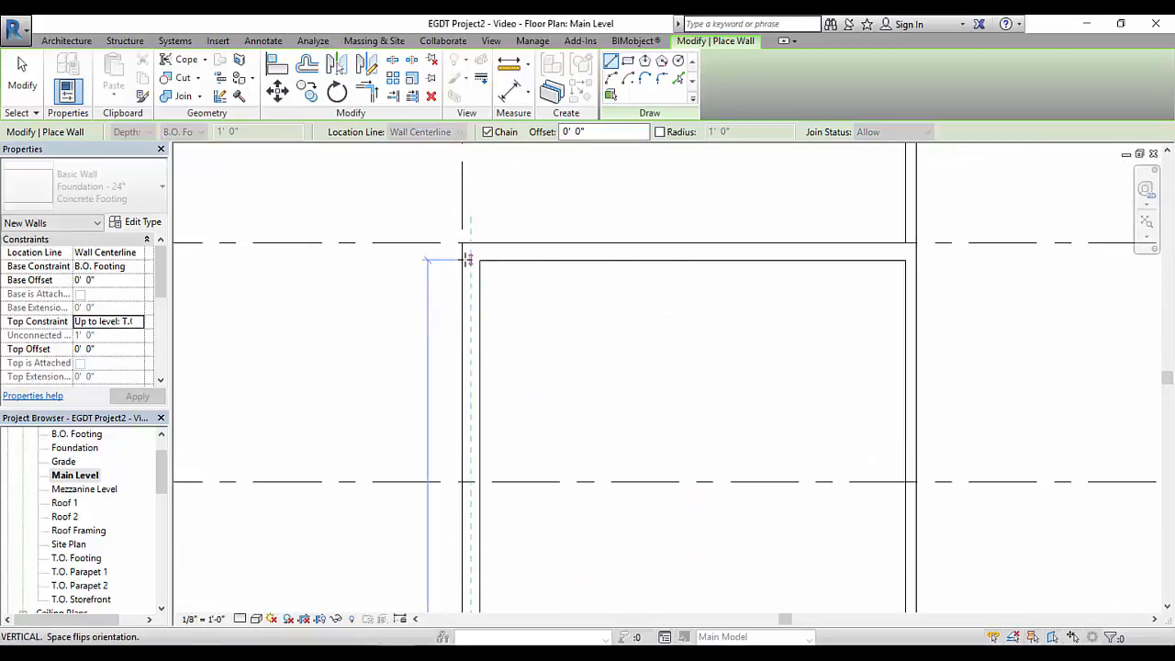
click(467, 251)
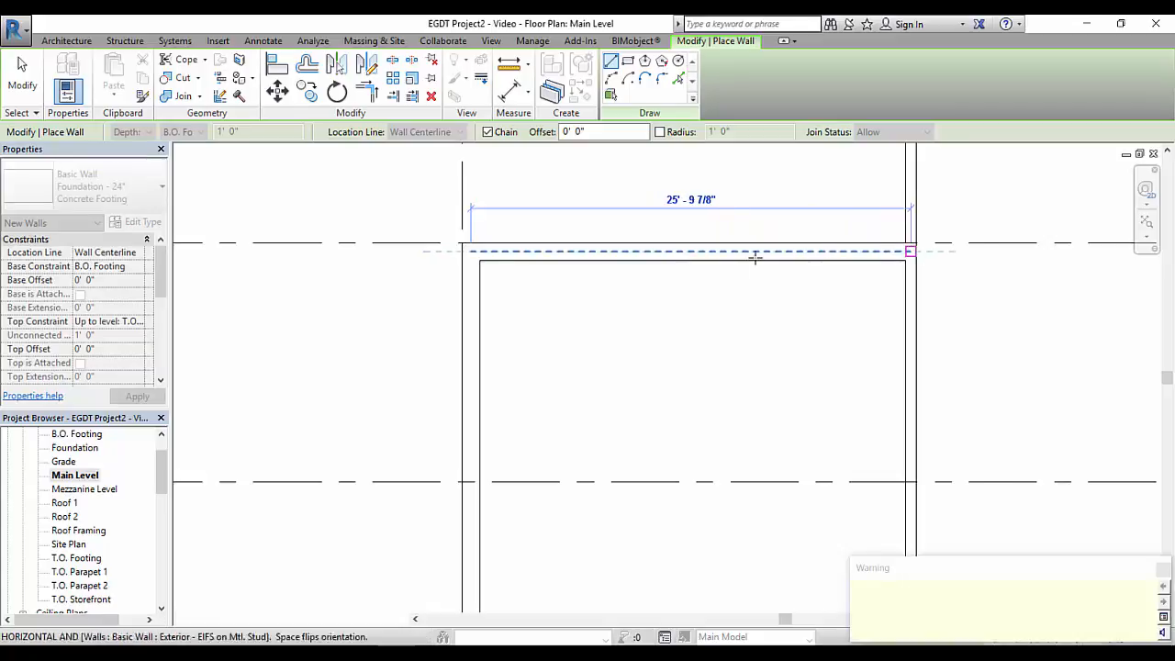
Step: Finish the 24" footing along the EIFS wall's centerline on grid B to the CMU wall at grid 7, and exit the wall command
click(684, 333)
right_click(638, 325)
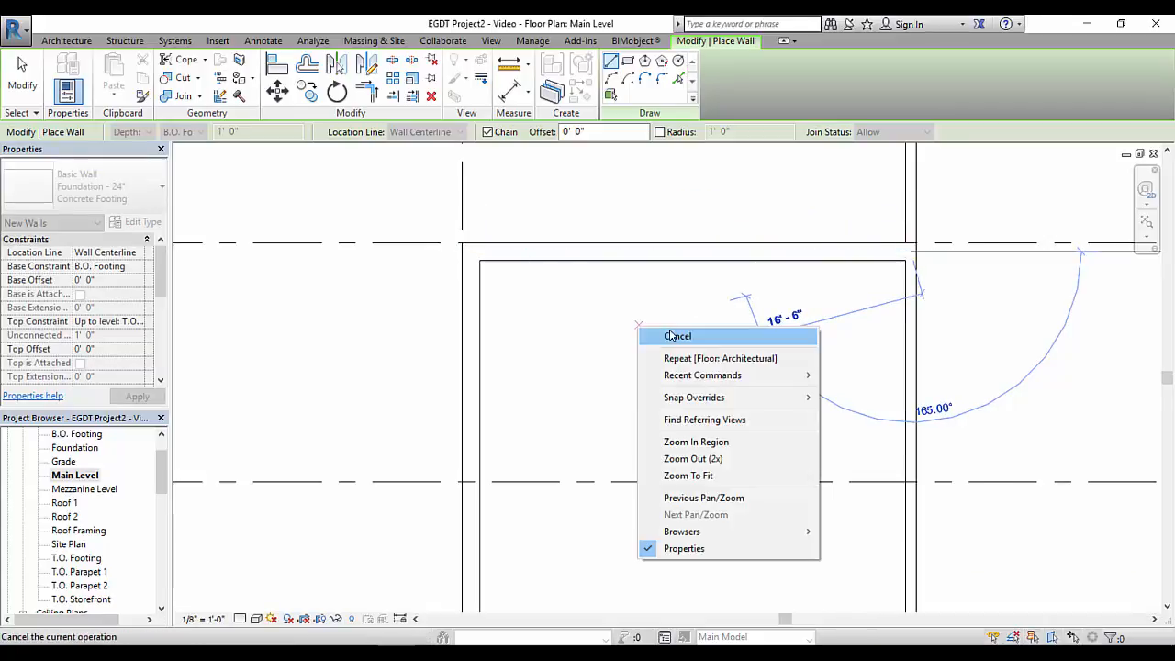
click(671, 335)
right_click(676, 330)
click(710, 343)
Step: Open the {3D} view and examine the footings beneath the CMU and EIFS walls from several angles
scroll(653, 355, down, 5)
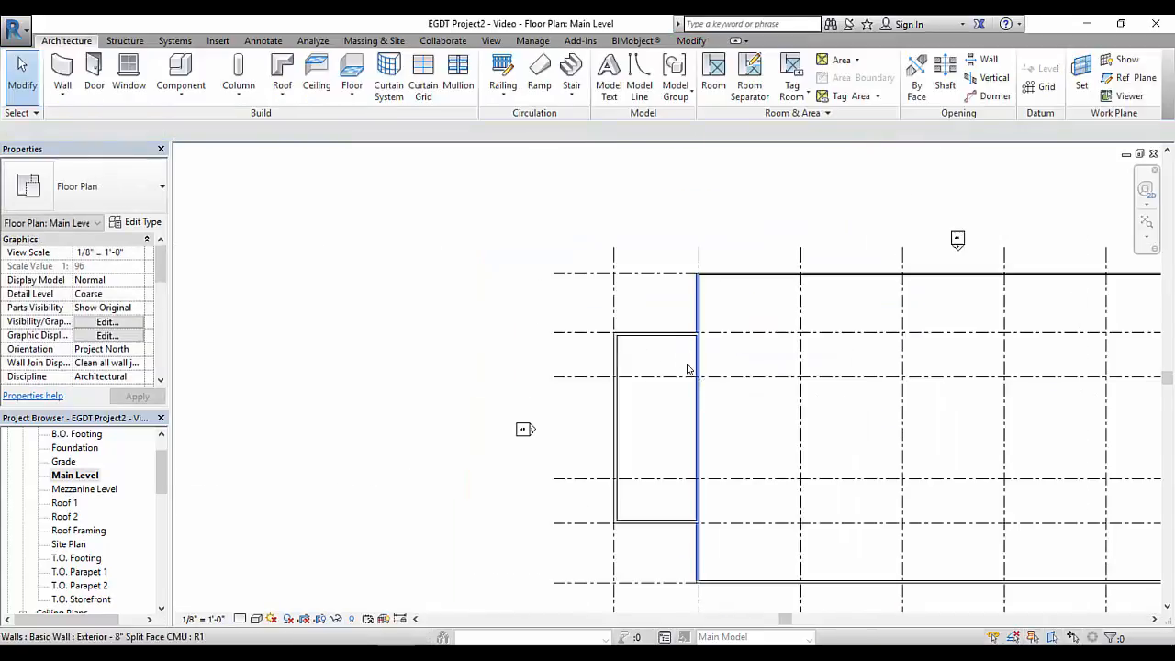
middle_drag(688, 368, 469, 283)
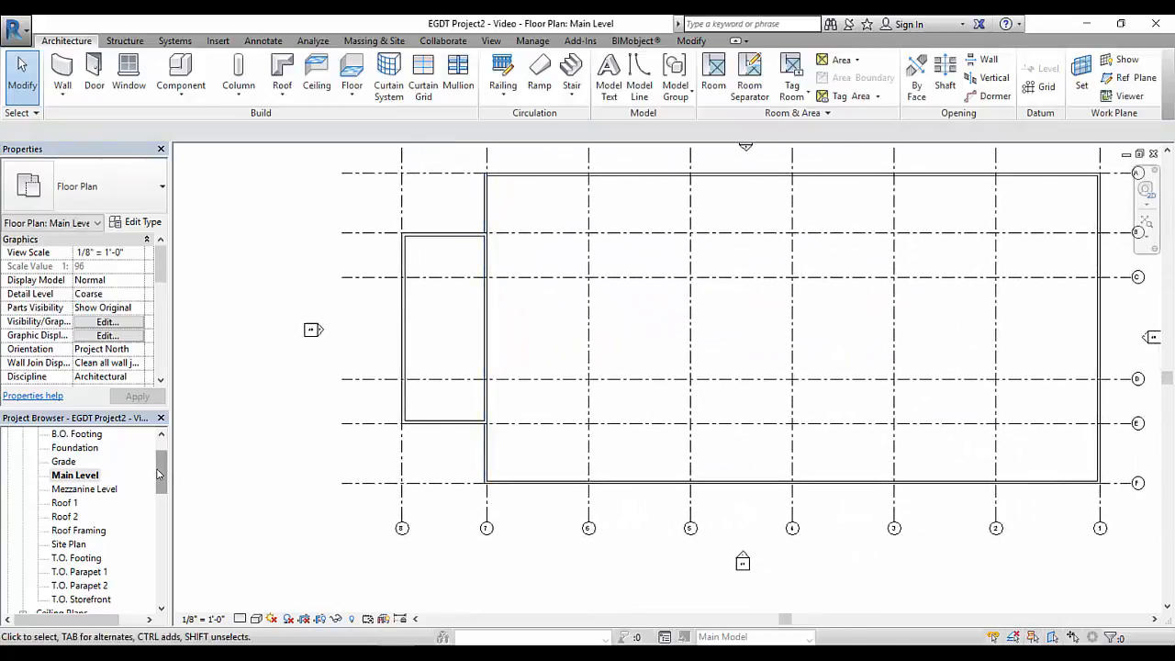
drag(163, 491, 166, 519)
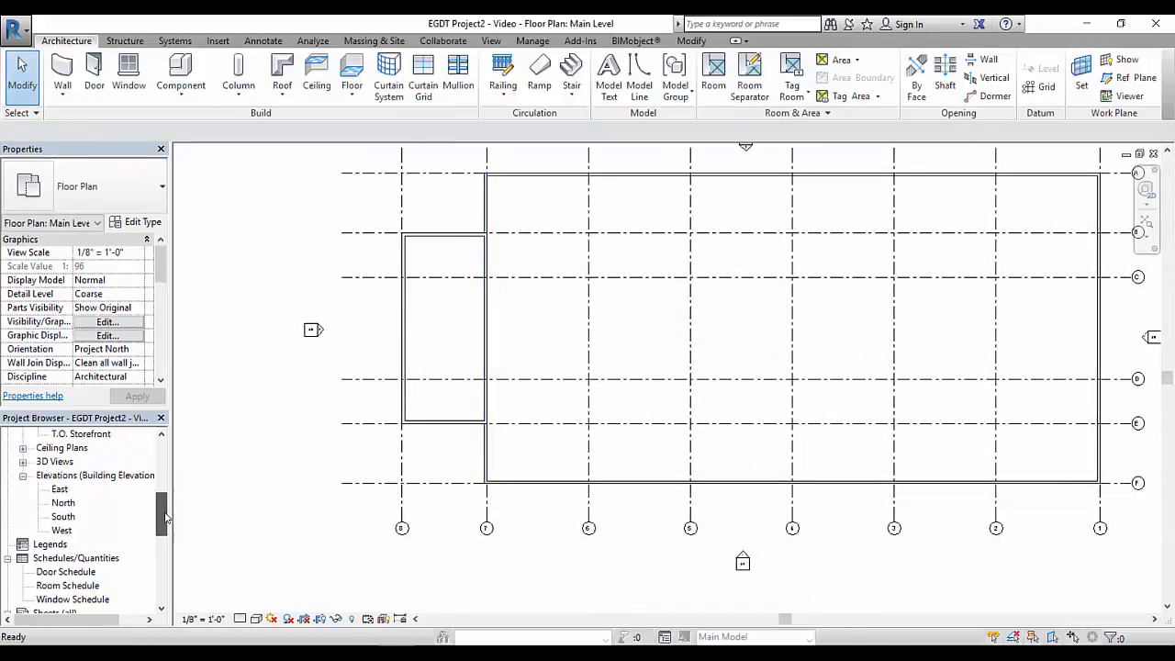
click(23, 461)
double_click(61, 474)
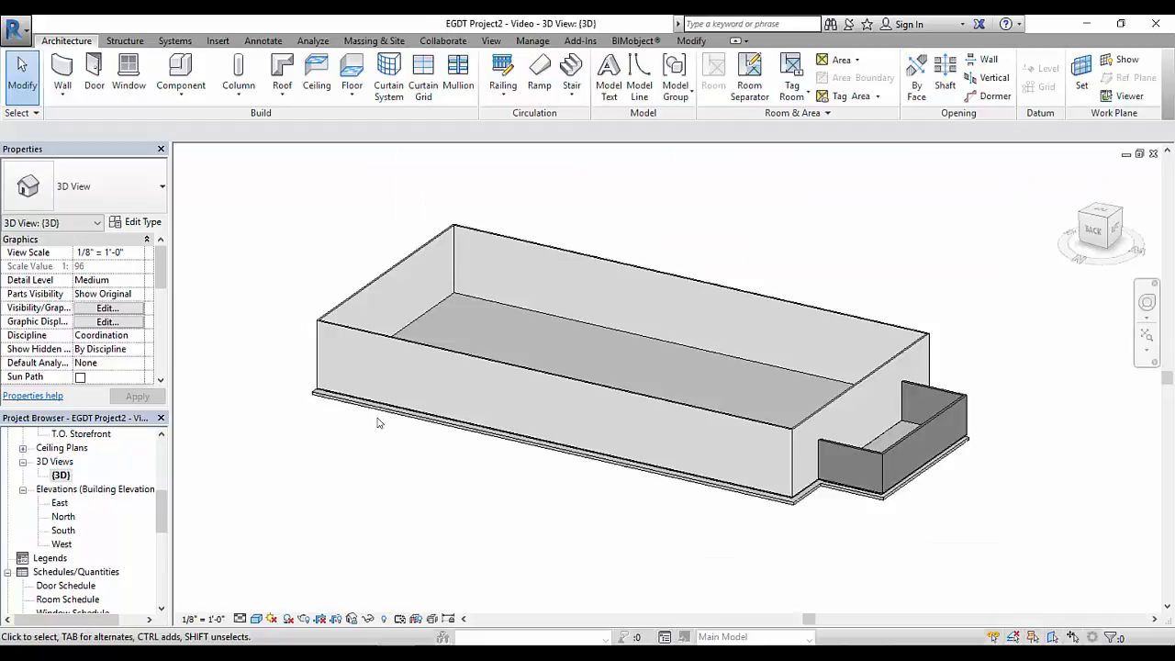
shift+middle_drag(642, 596, 648, 494)
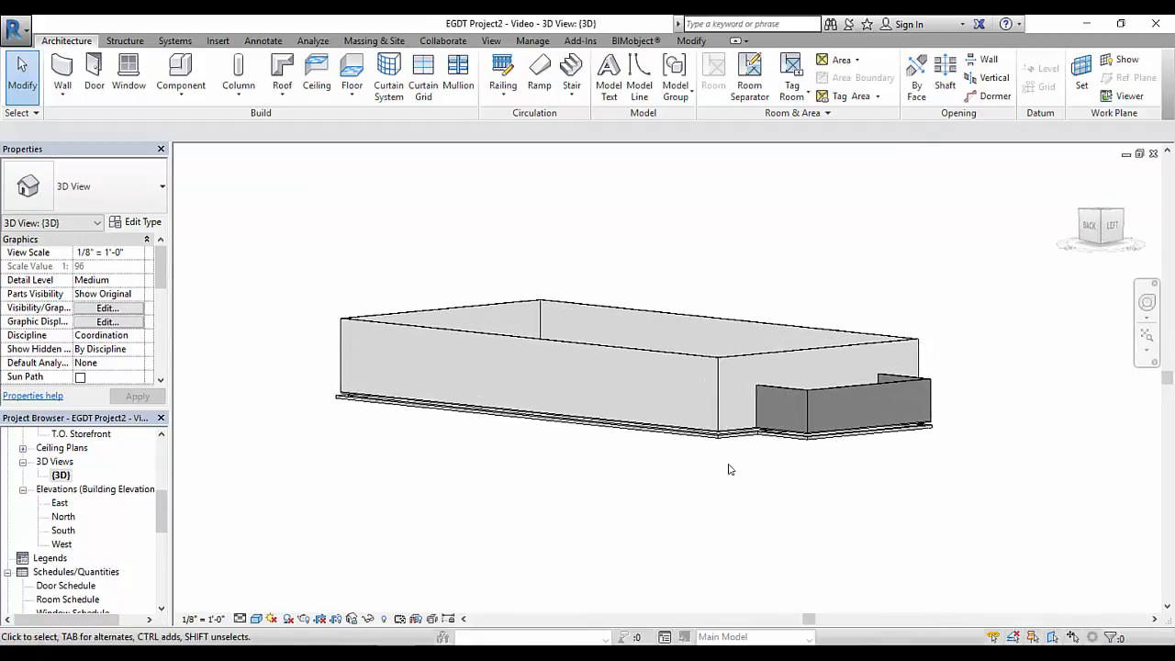
scroll(729, 467, up, 5)
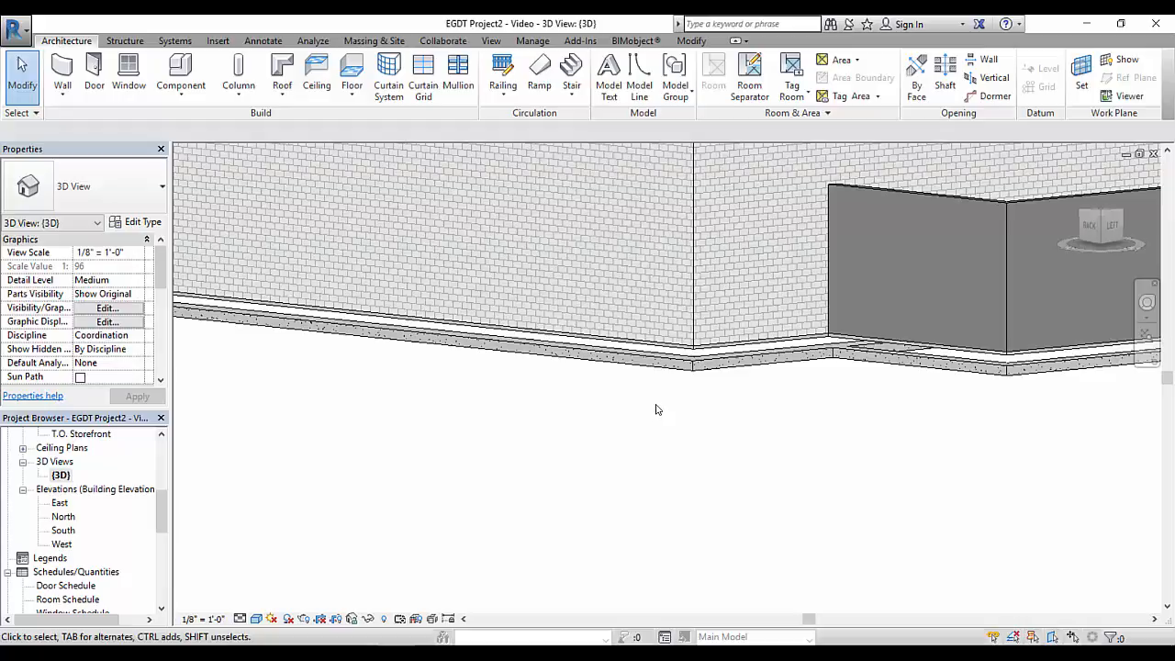
scroll(655, 409, down, 5)
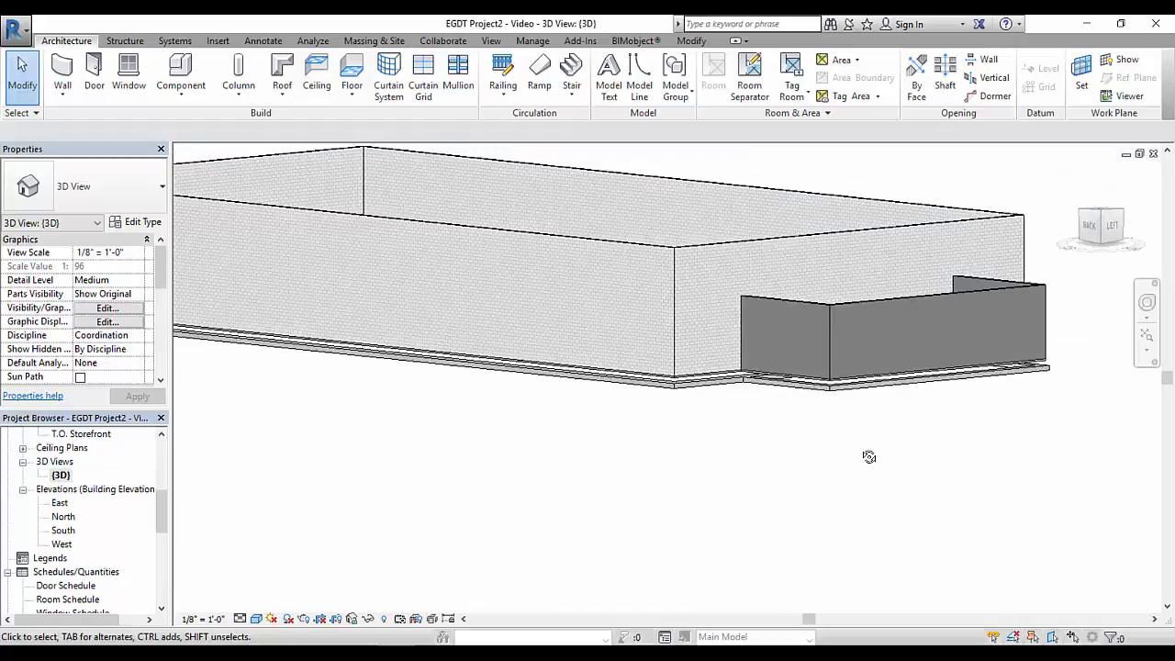
shift+middle_drag(870, 456, 640, 478)
scroll(617, 470, up, 2)
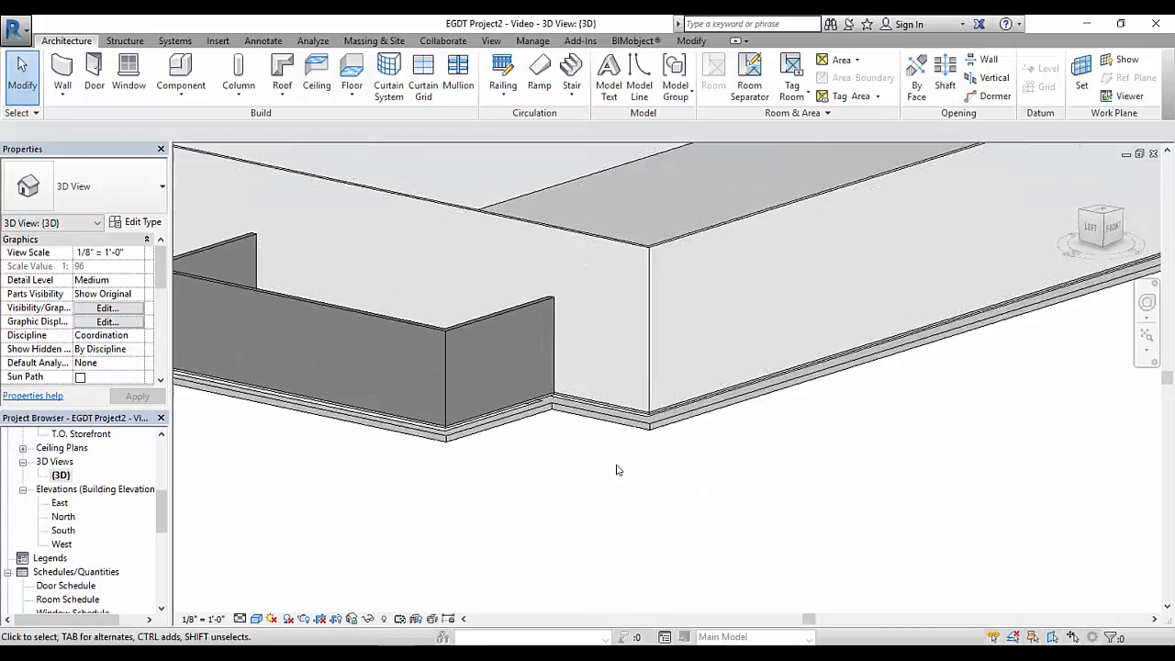
scroll(618, 468, up, 1)
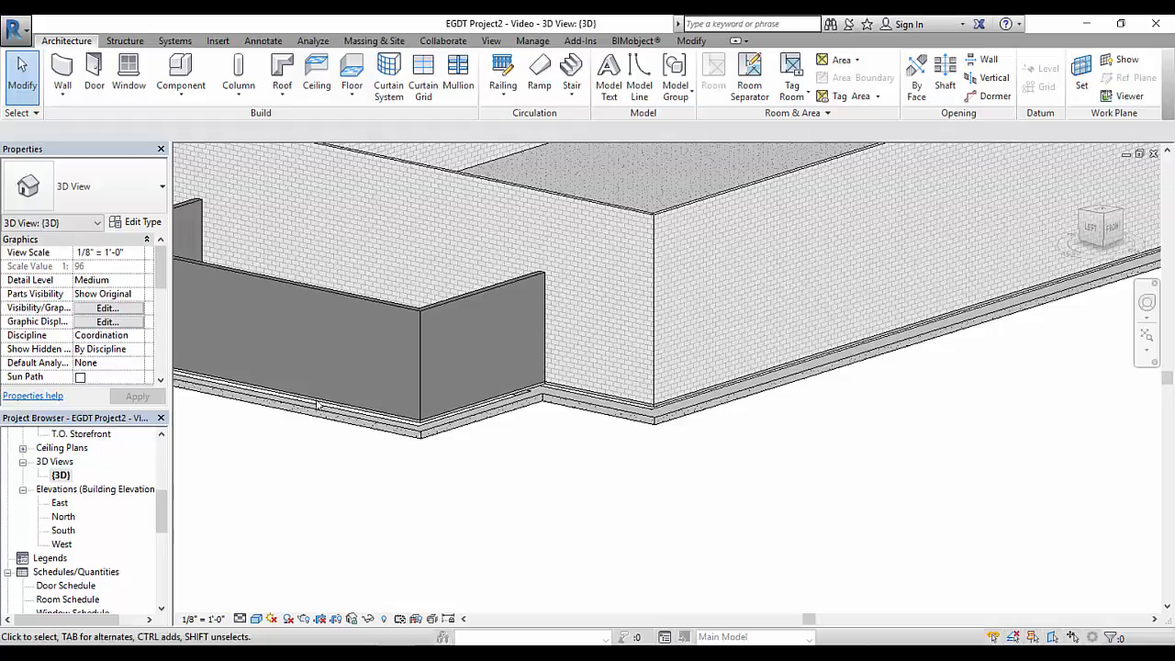
Step: Place a Thickened 24" x 12" slab edge along the whole chain of bottom edges of the CMU building's 4" concrete slab, dismissing the save reminder
click(352, 92)
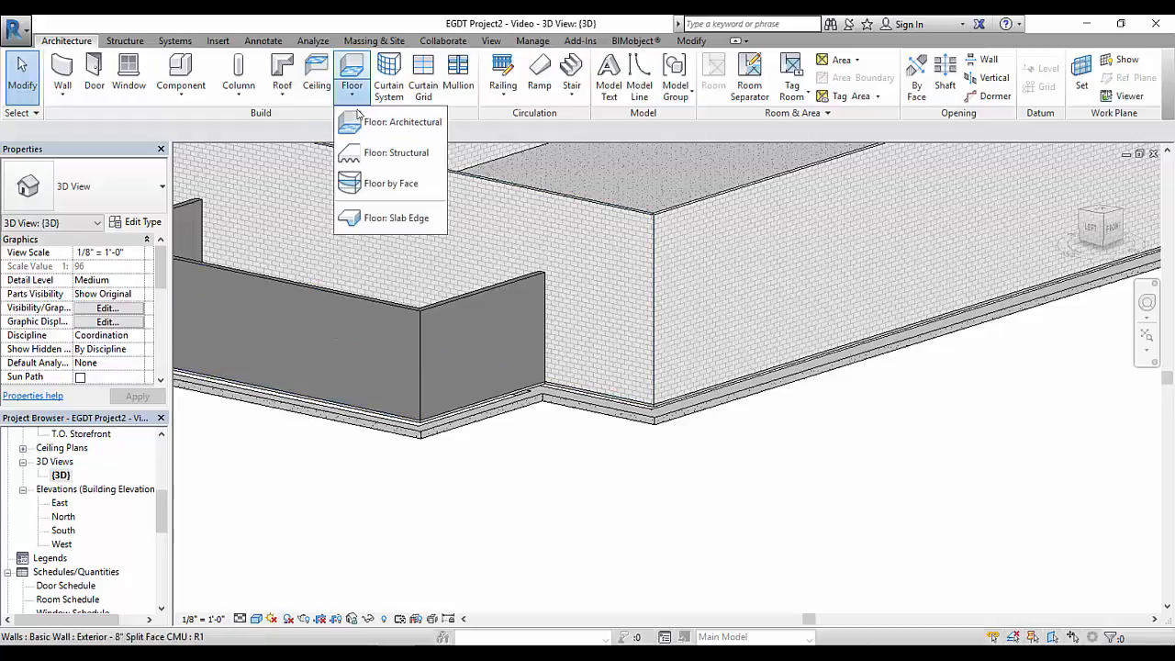
click(391, 221)
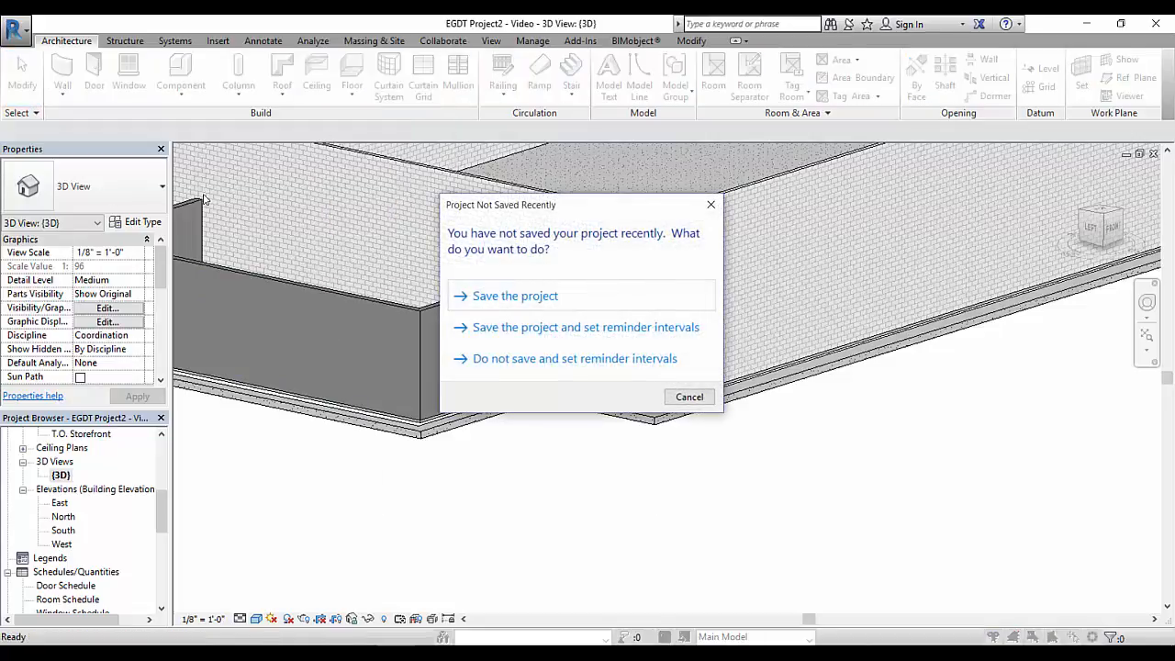
click(711, 205)
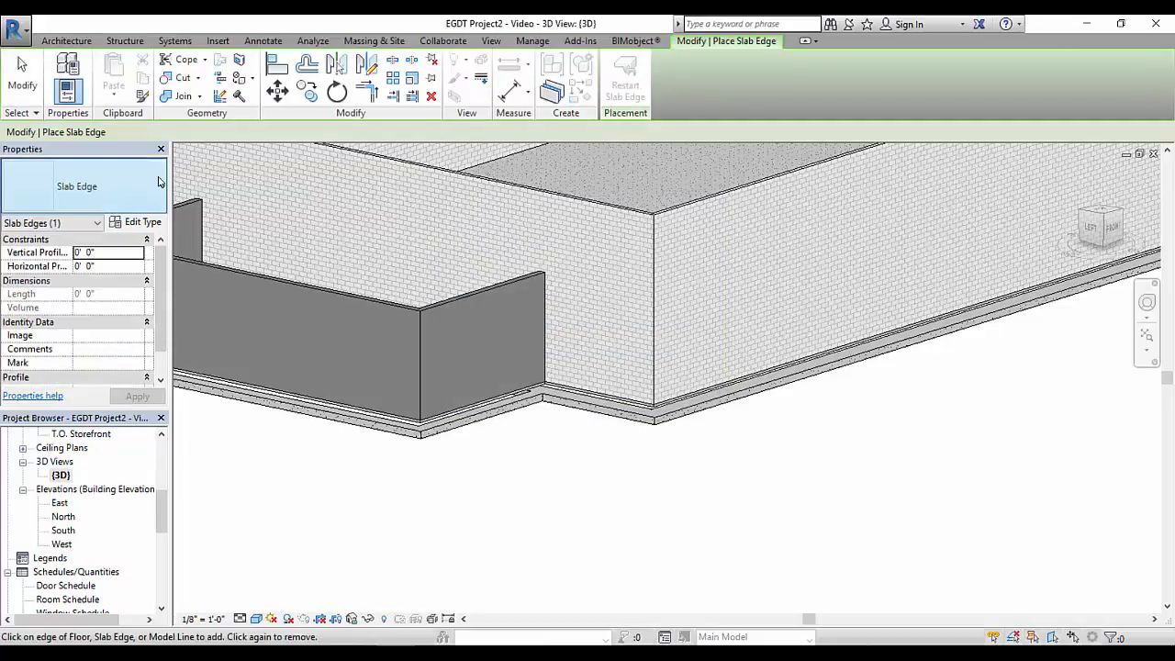
click(161, 197)
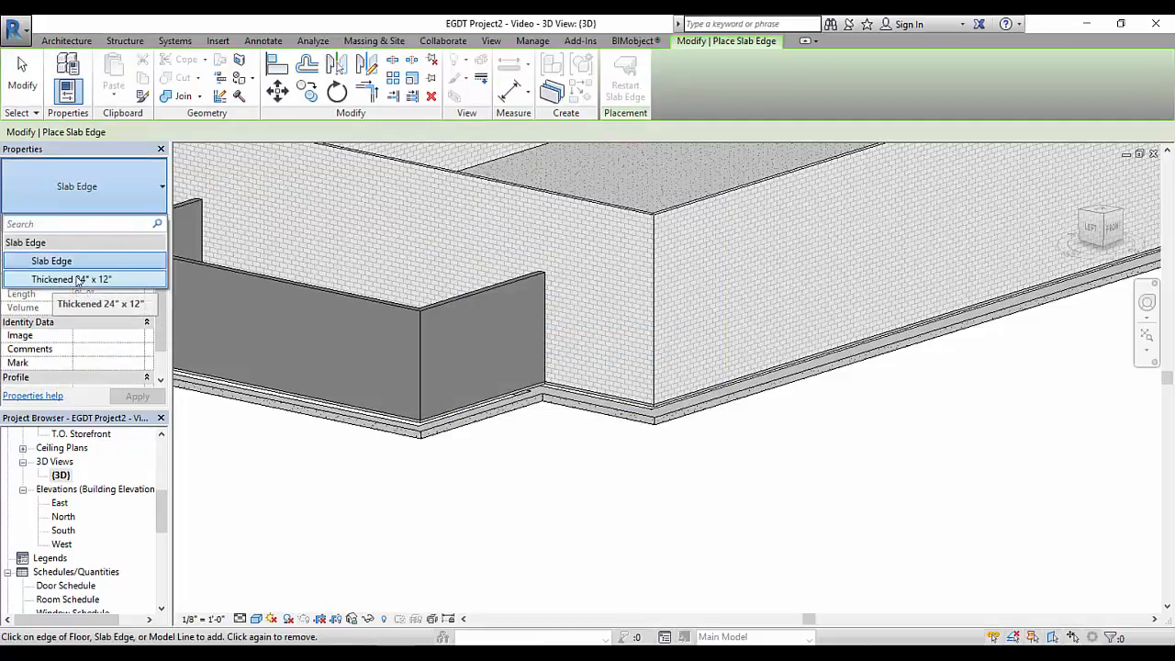
click(78, 279)
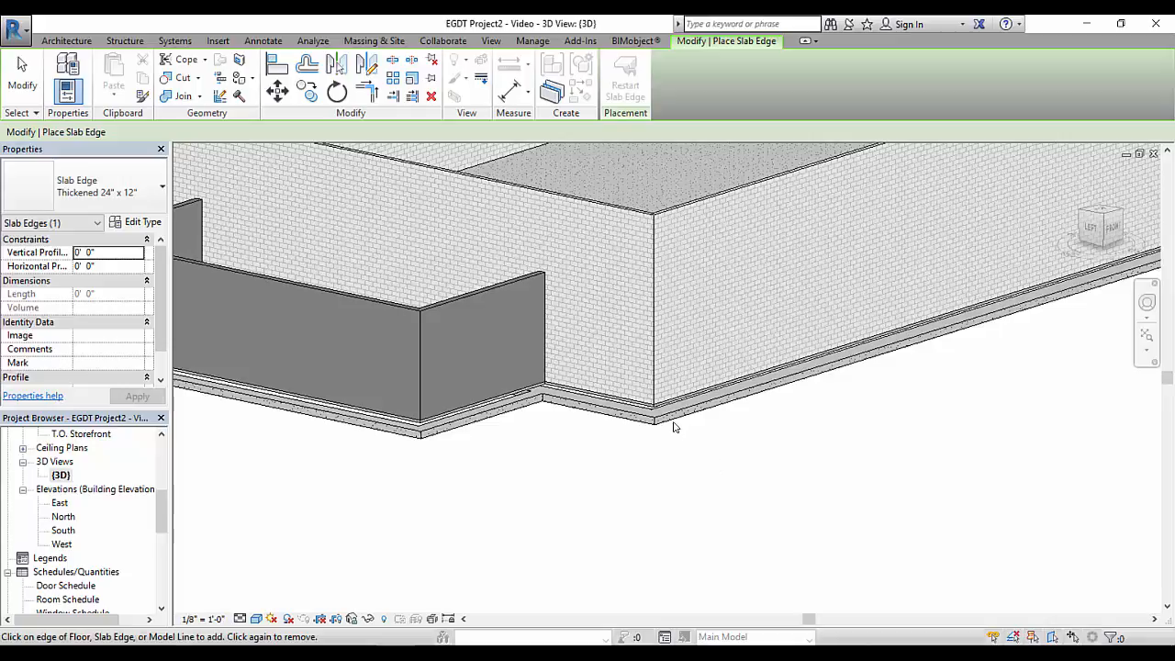
scroll(675, 415, up, 5)
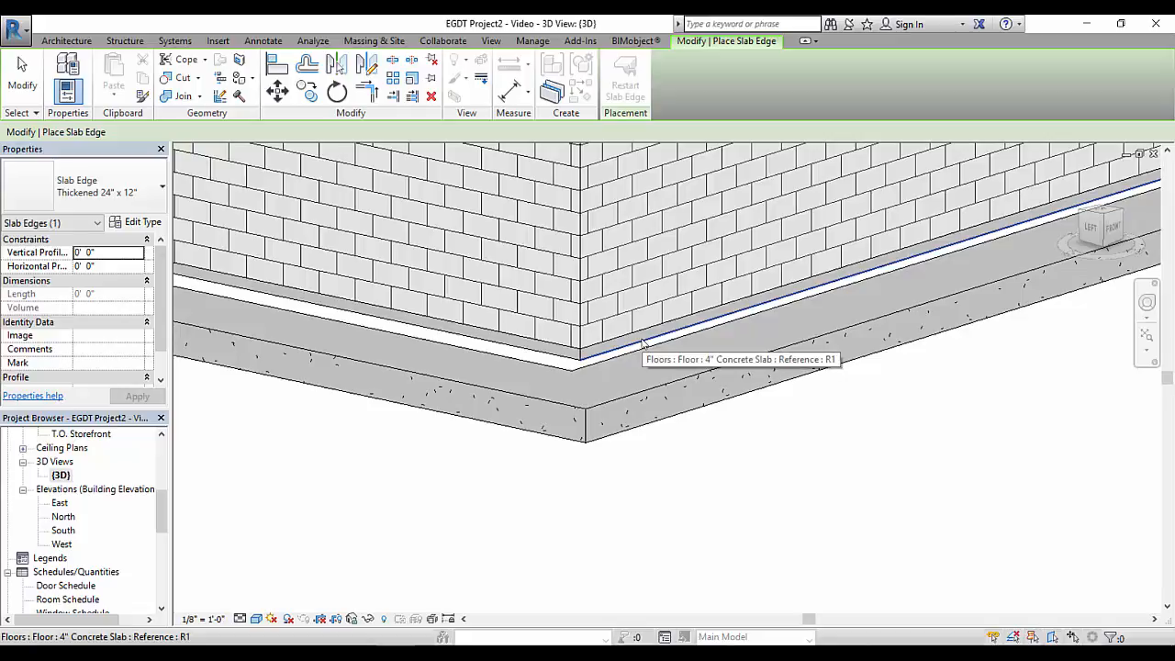
key(Tab)
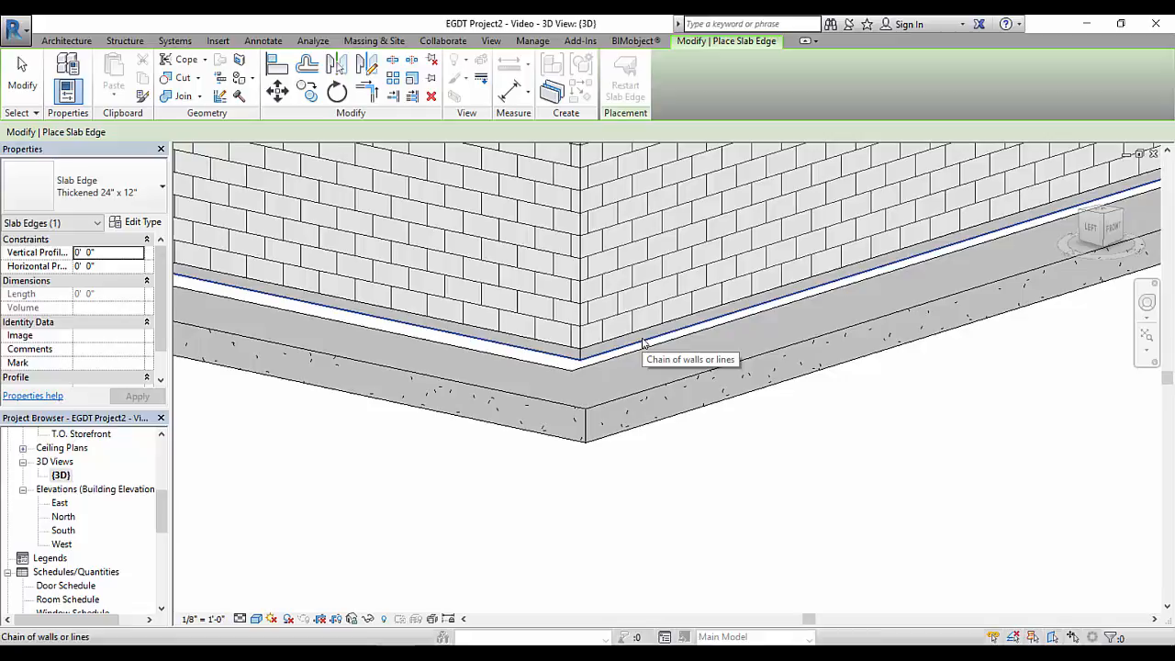
click(643, 340)
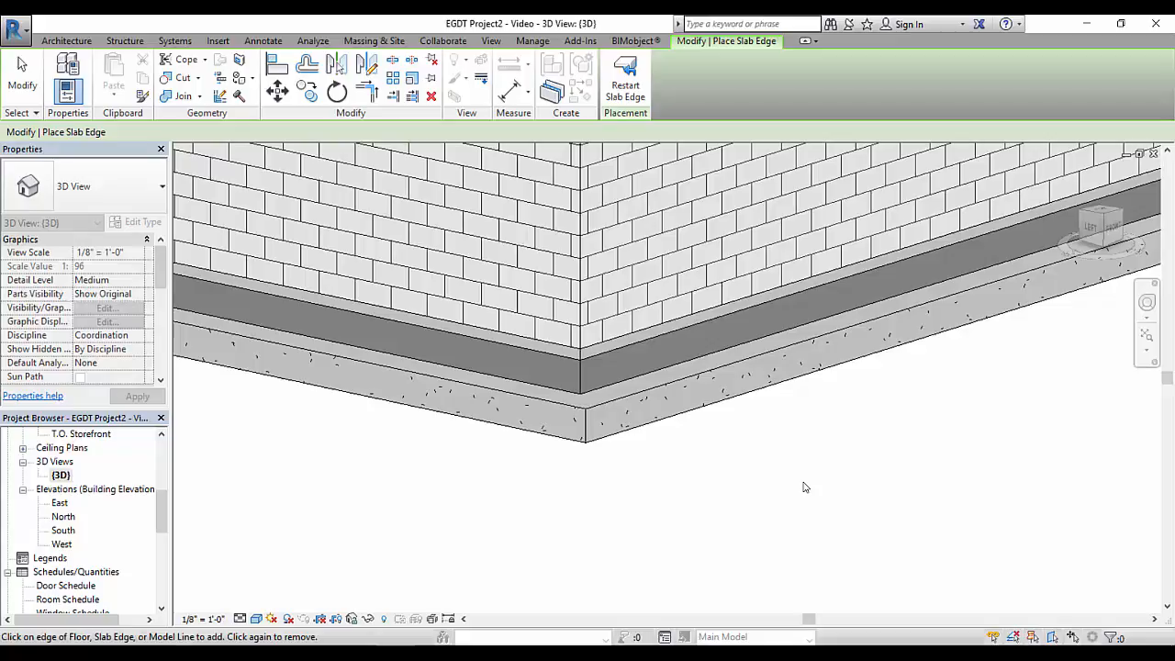
Step: Add the thickened slab edge along the bottom edge of the EIFS area's slab on its short front side, grid E
scroll(618, 493, down, 3)
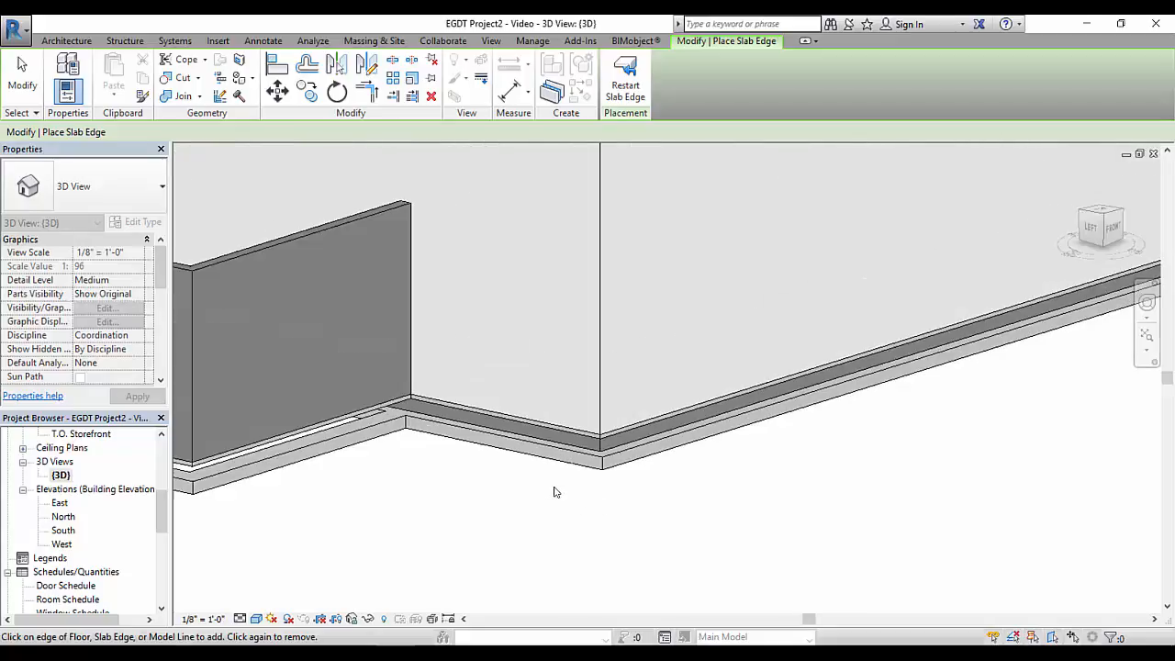
shift+middle_drag(556, 490, 578, 435)
scroll(578, 436, up, 3)
scroll(629, 396, up, 2)
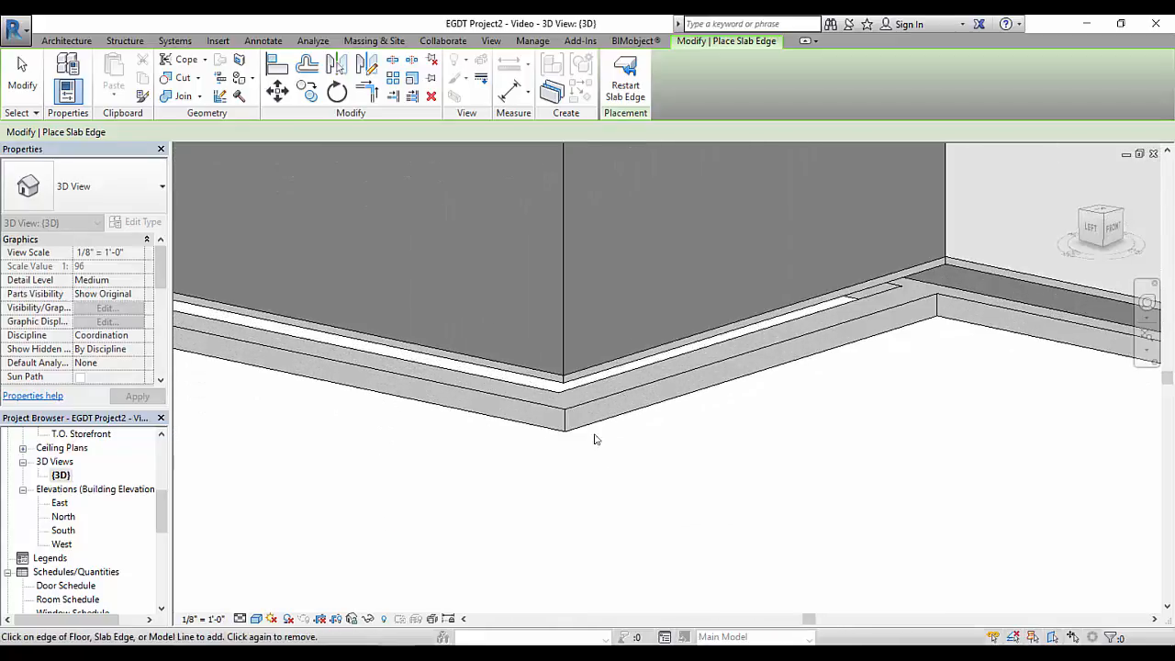
middle_drag(692, 472, 762, 472)
scroll(765, 434, up, 1)
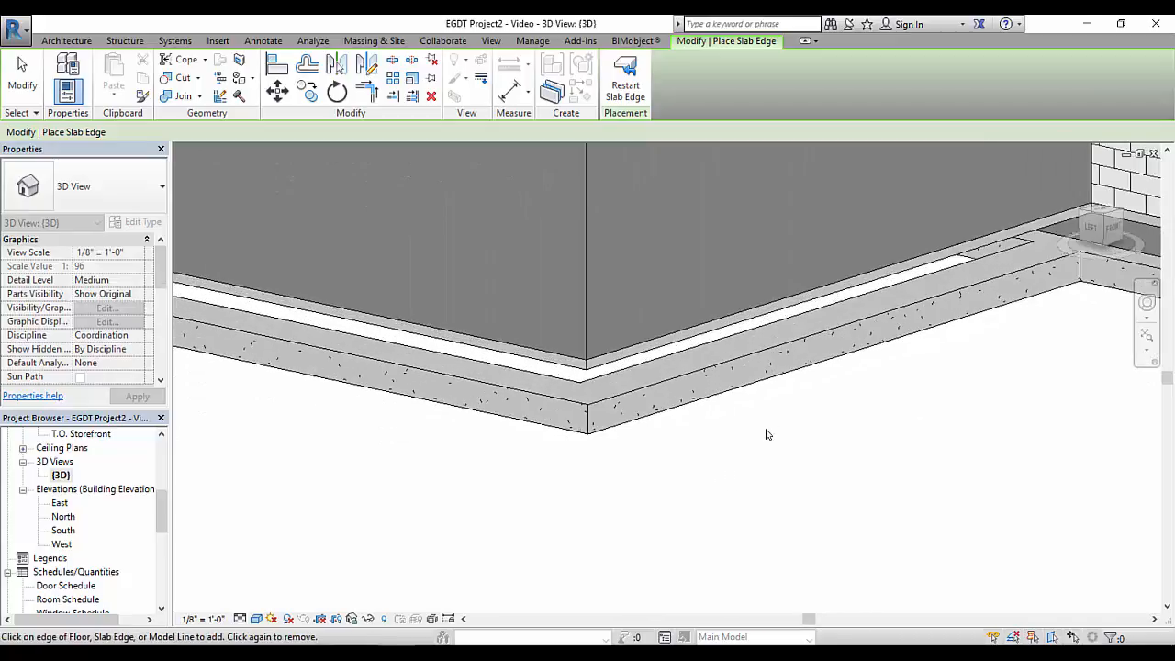
click(708, 341)
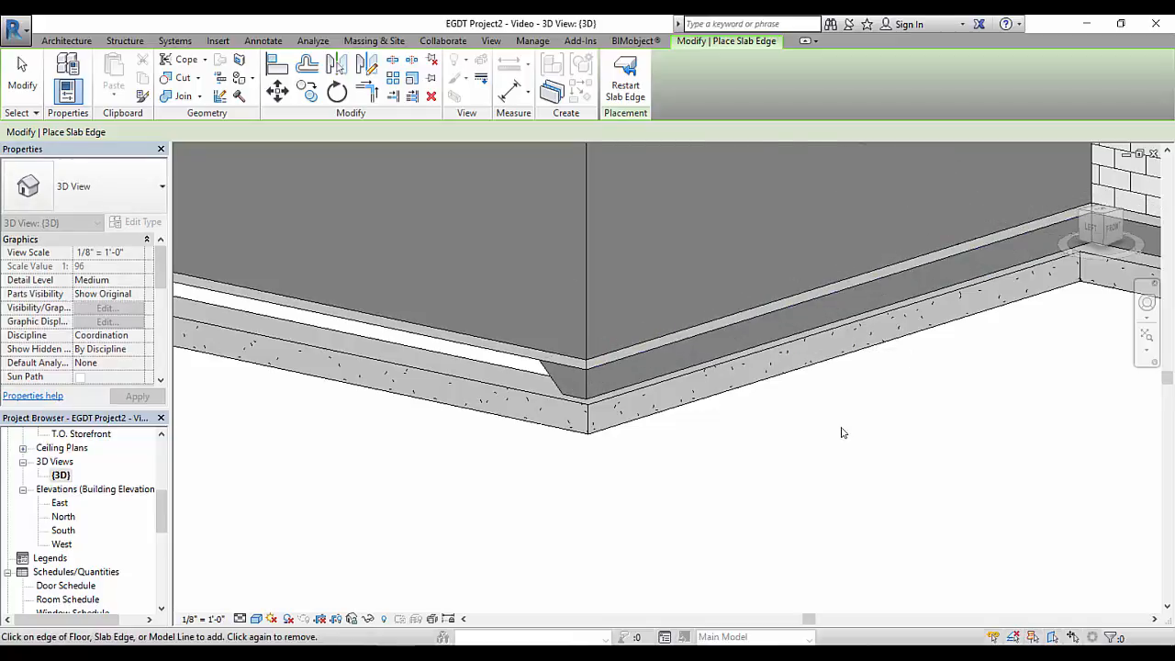
Step: Add the thickened slab edge along the bottom edge of the EIFS area's long outer side on grid 8
shift+middle_drag(791, 475, 661, 388)
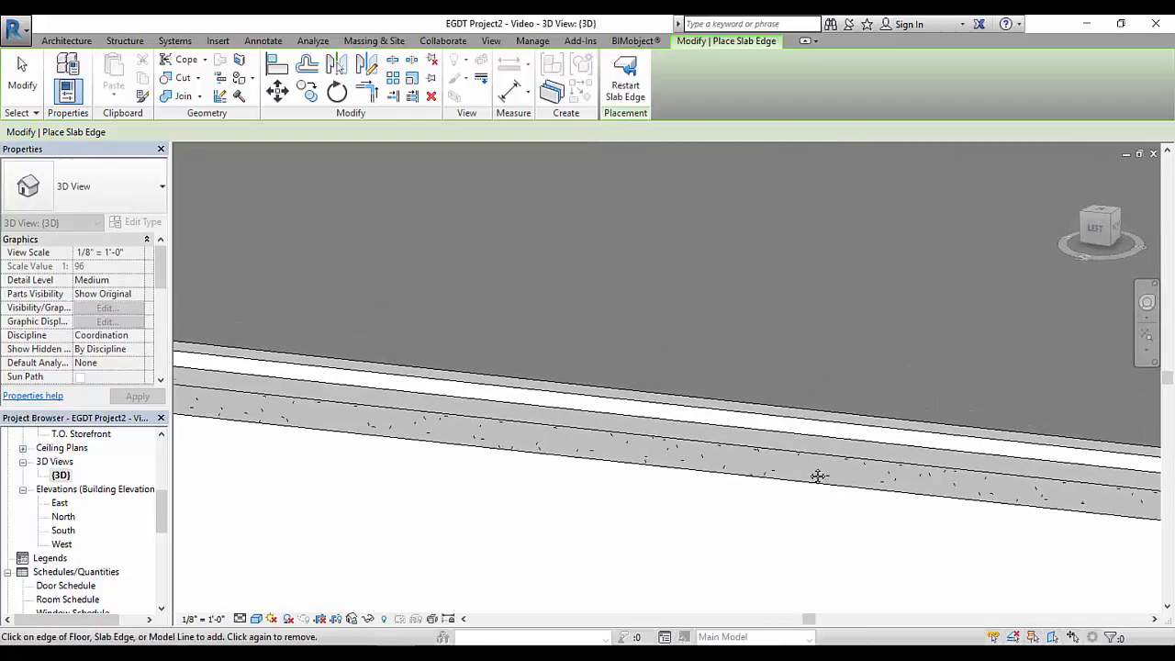
middle_drag(818, 474, 745, 468)
scroll(726, 487, down, 5)
shift+middle_drag(564, 404, 886, 507)
middle_drag(635, 473, 350, 451)
scroll(912, 432, up, 6)
scroll(707, 502, up, 3)
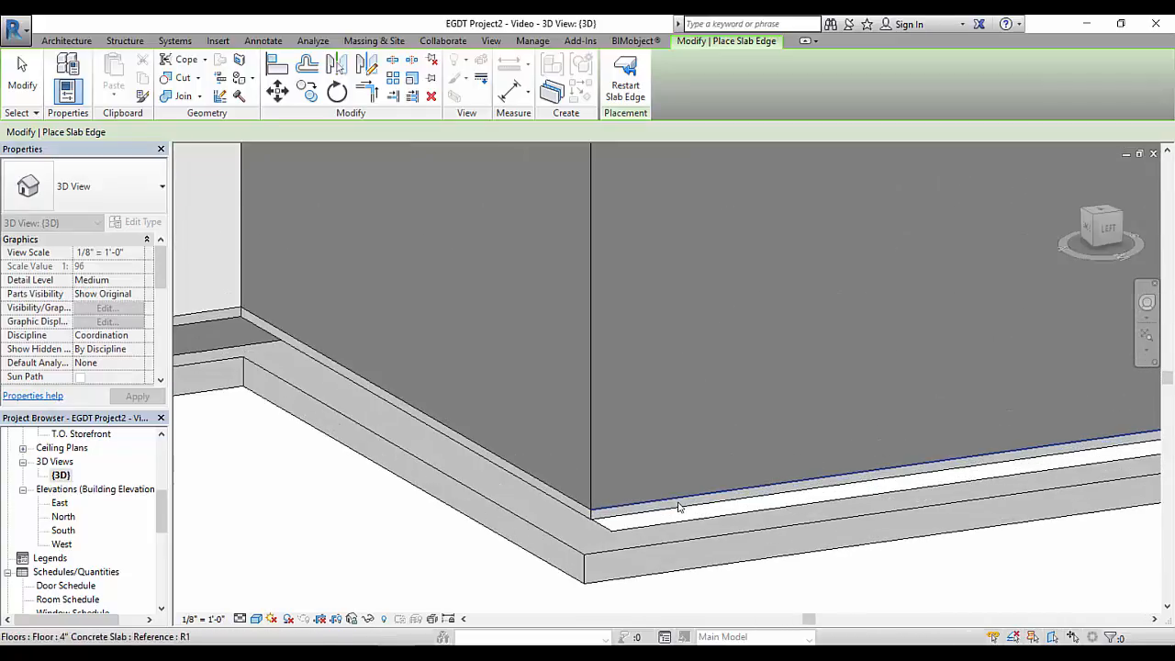
scroll(573, 515, down, 4)
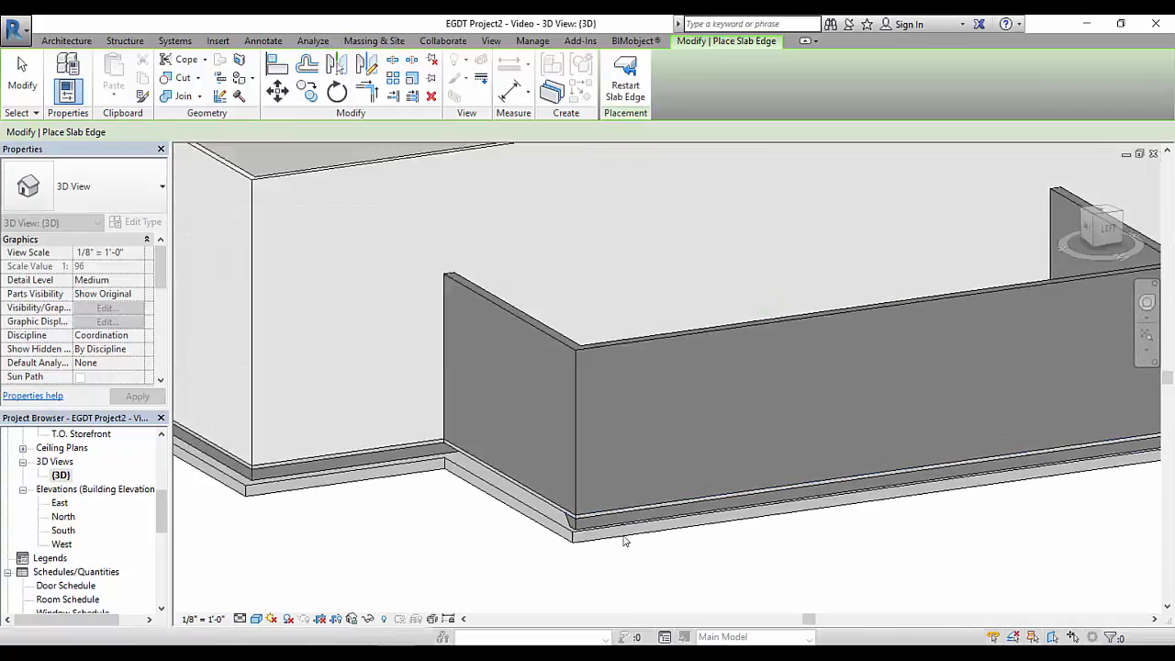
Step: Add the thickened slab edge along the EIFS slab's remaining short side on grid B, check the corners, and exit the slab edge command
shift+middle_drag(650, 542, 236, 532)
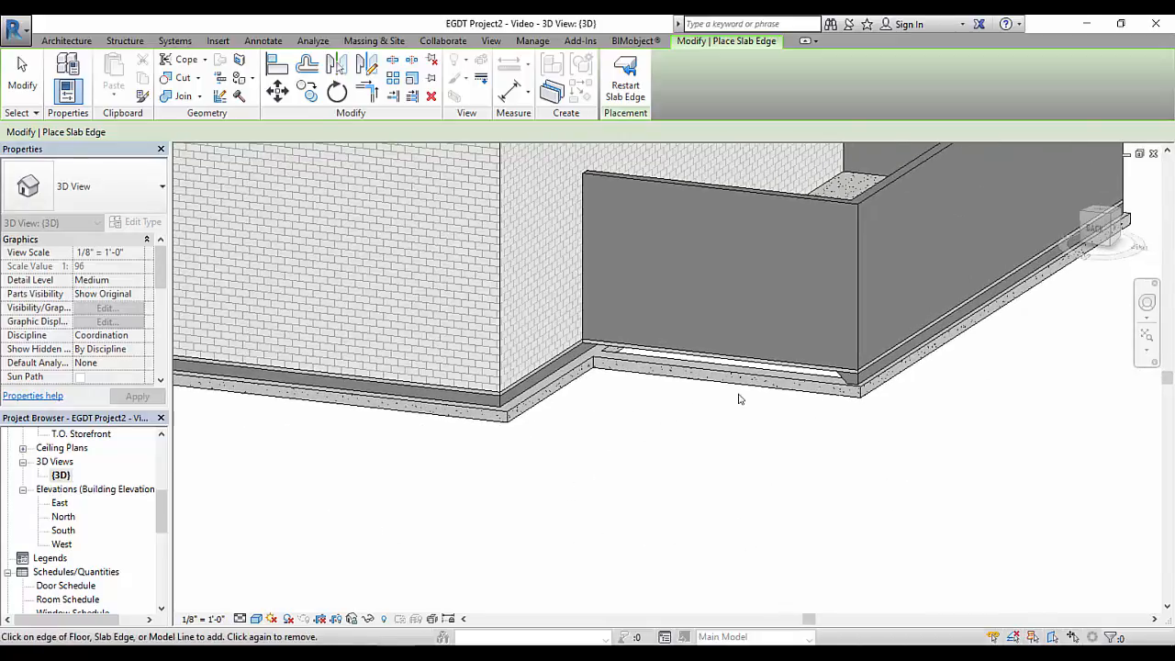
scroll(738, 395, up, 3)
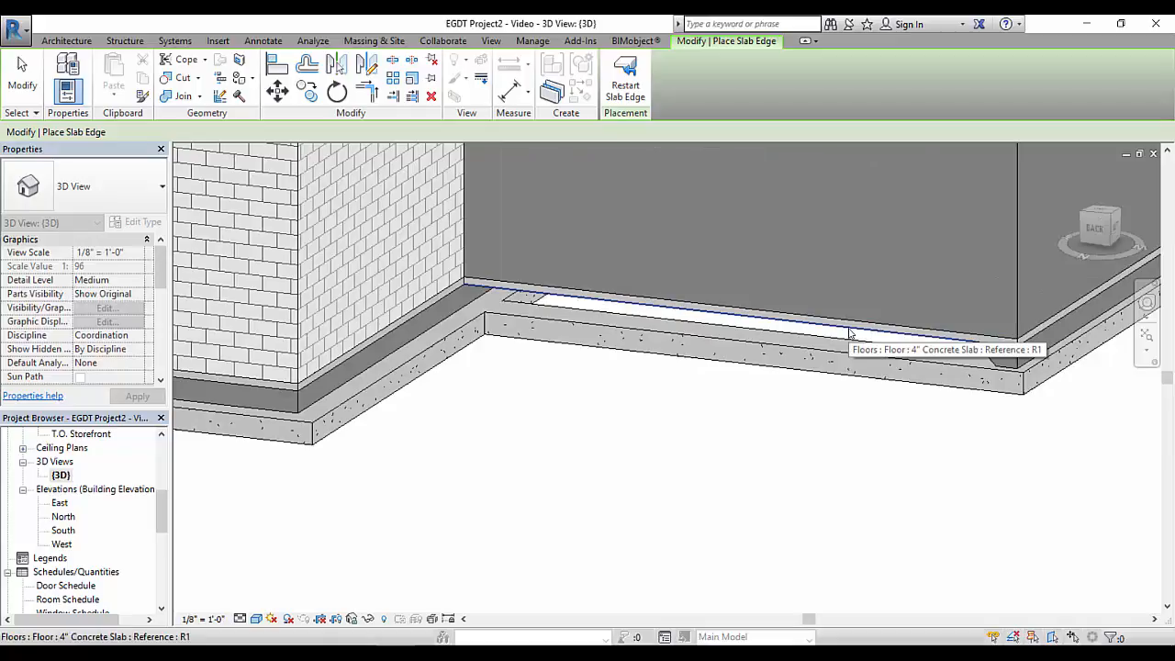
click(849, 333)
scroll(924, 428, down, 3)
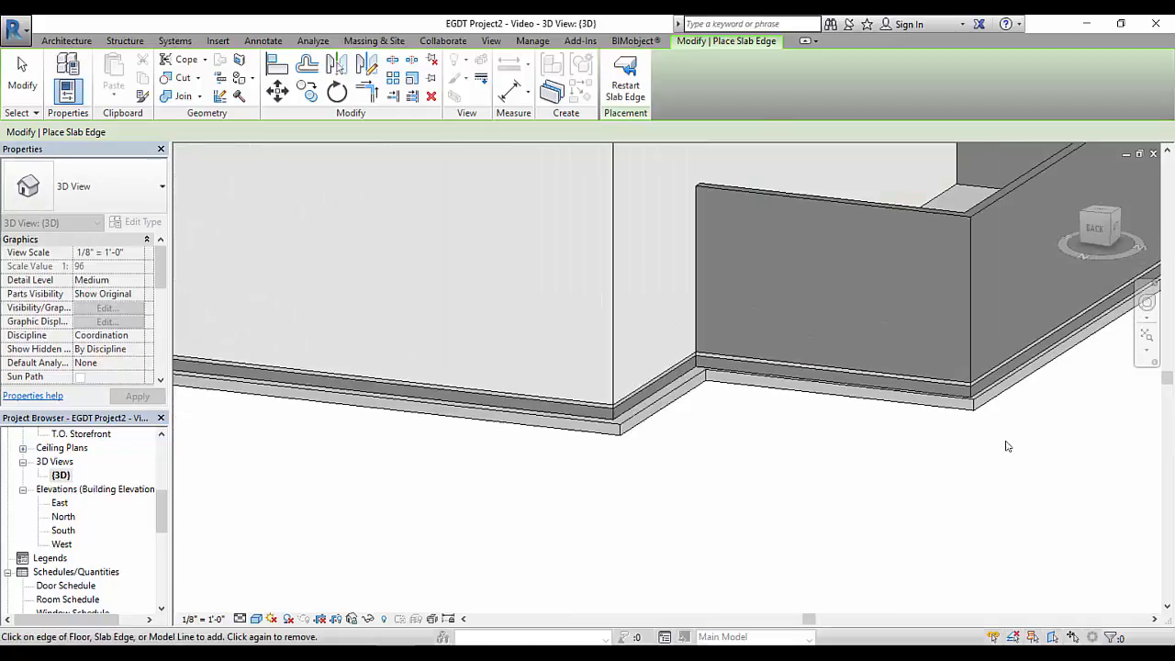
shift+middle_drag(1007, 447, 663, 491)
scroll(827, 475, down, 4)
middle_drag(838, 439, 1102, 341)
scroll(418, 415, up, 4)
middle_drag(430, 435, 576, 408)
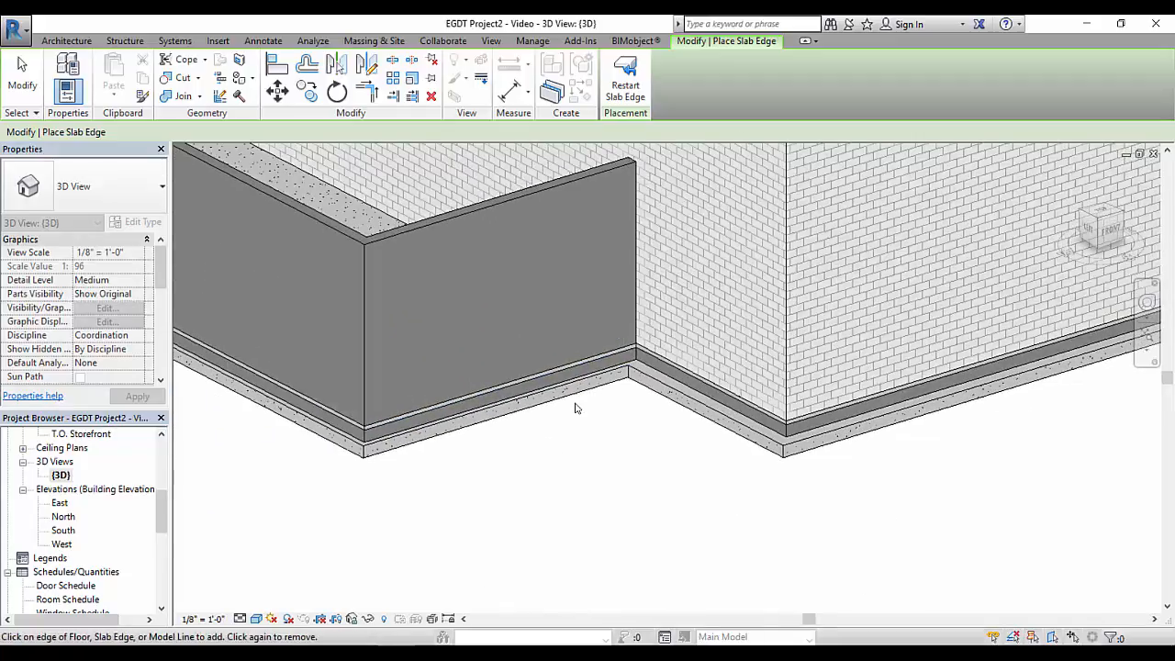
key(Escape)
Step: Set the material of the Thickened 24" x 12" slab edge type to Concrete, Cast-in-Place gray, and deselect the slab edge
scroll(790, 443, up, 4)
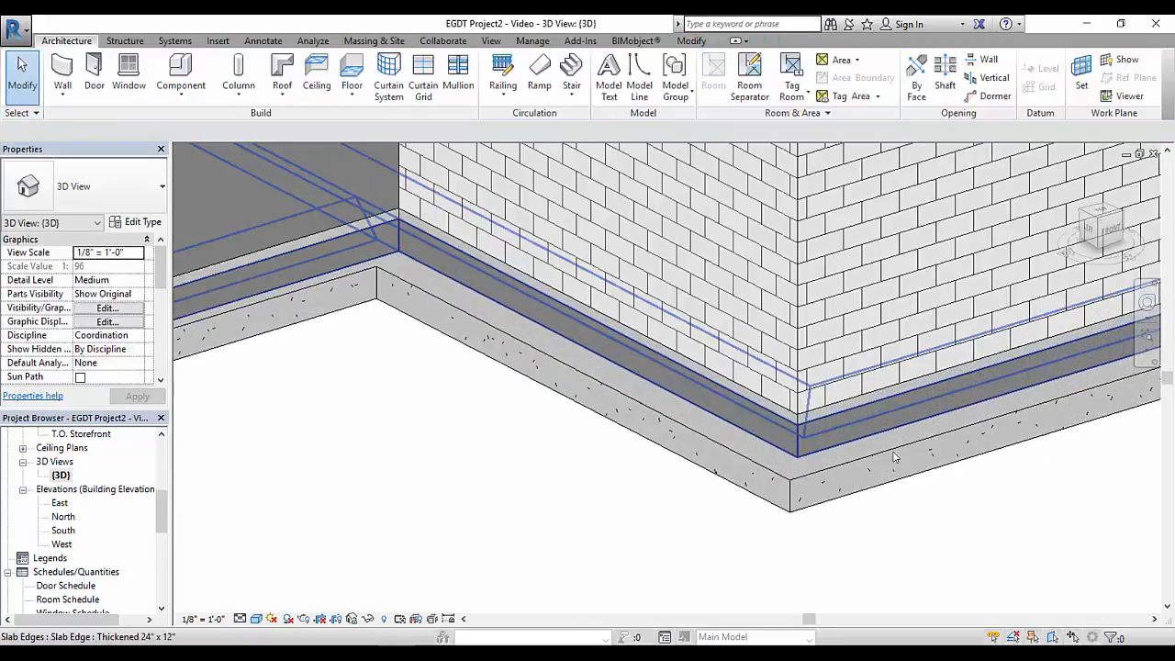
click(787, 439)
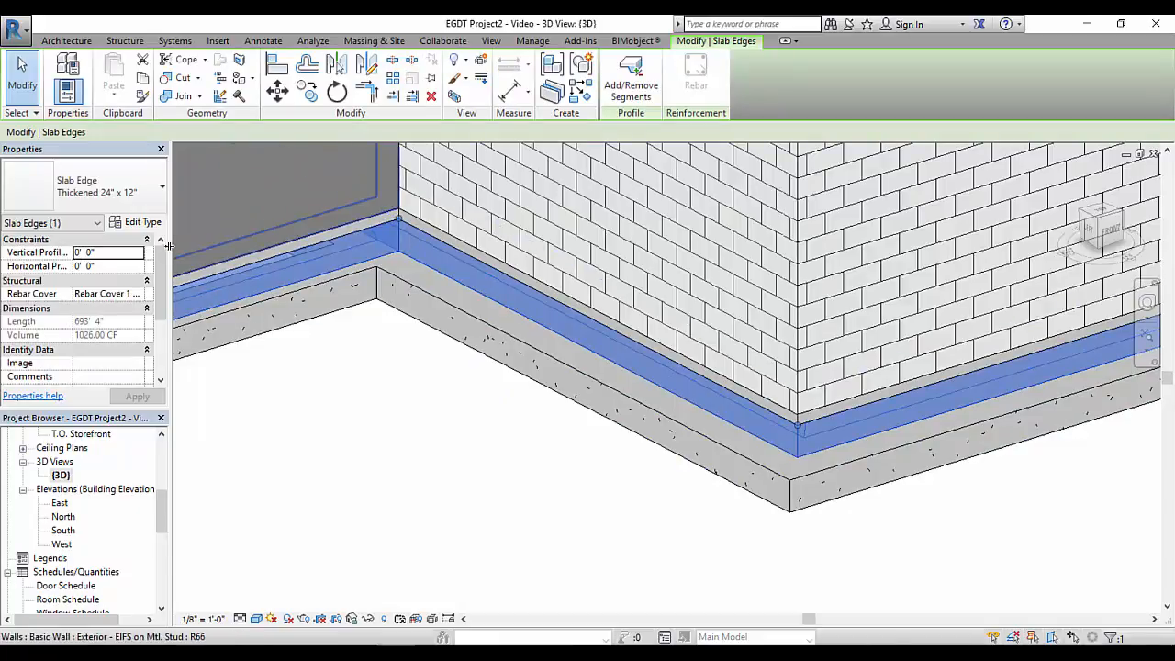
click(140, 222)
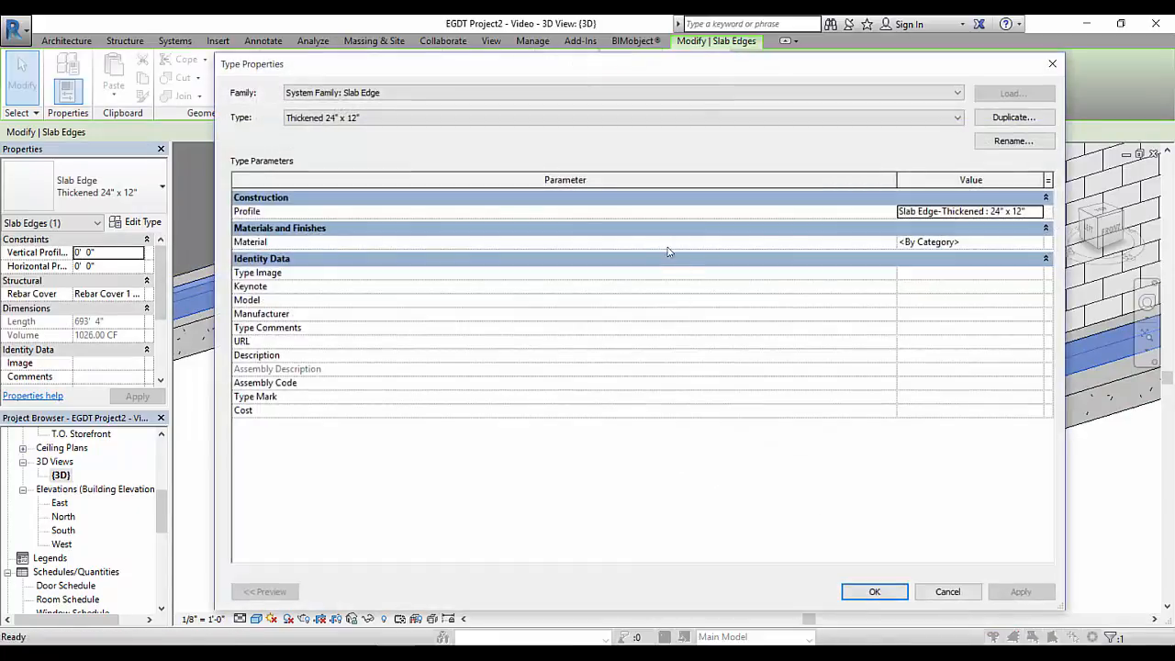
click(1021, 243)
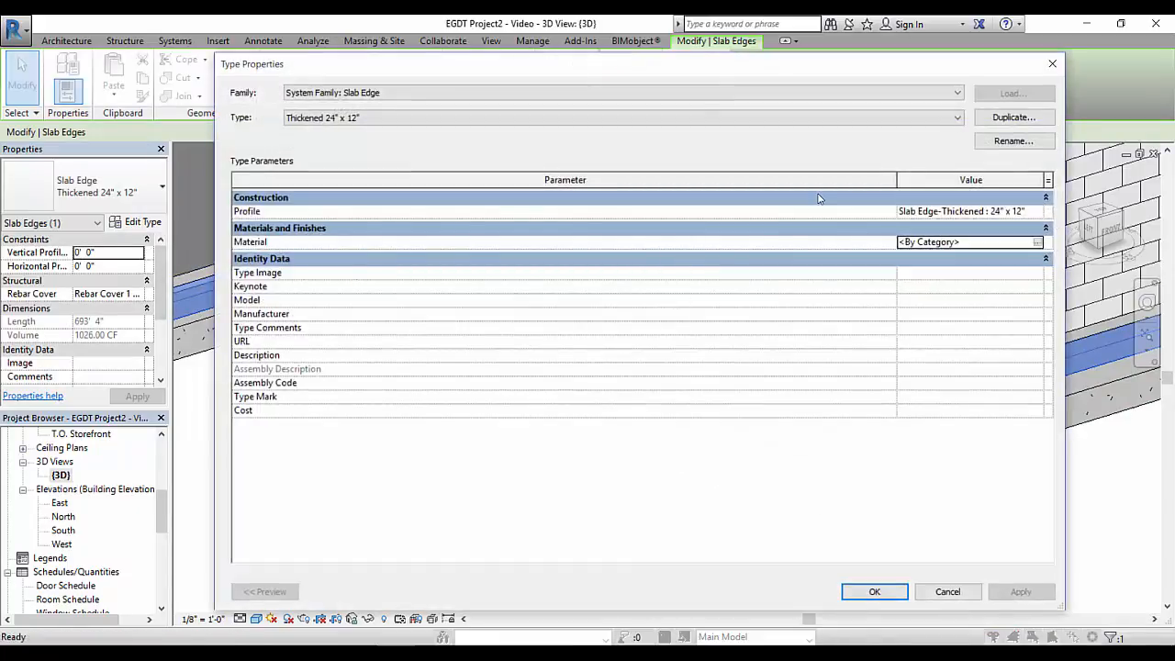
click(1038, 243)
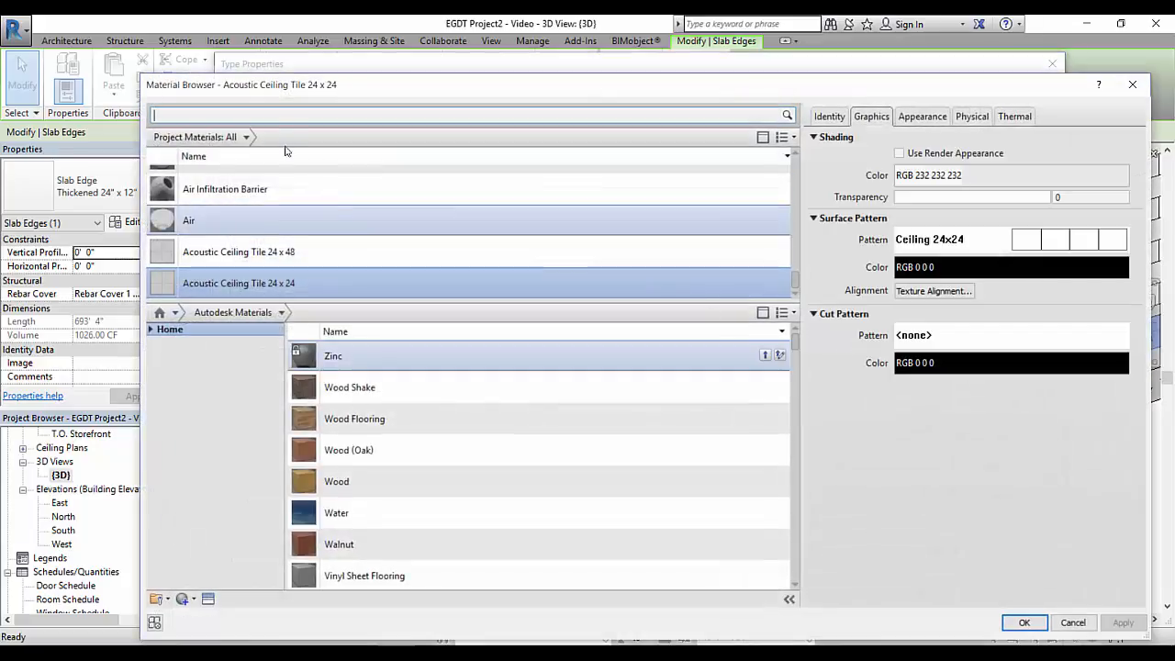
click(208, 118)
text(concrete)
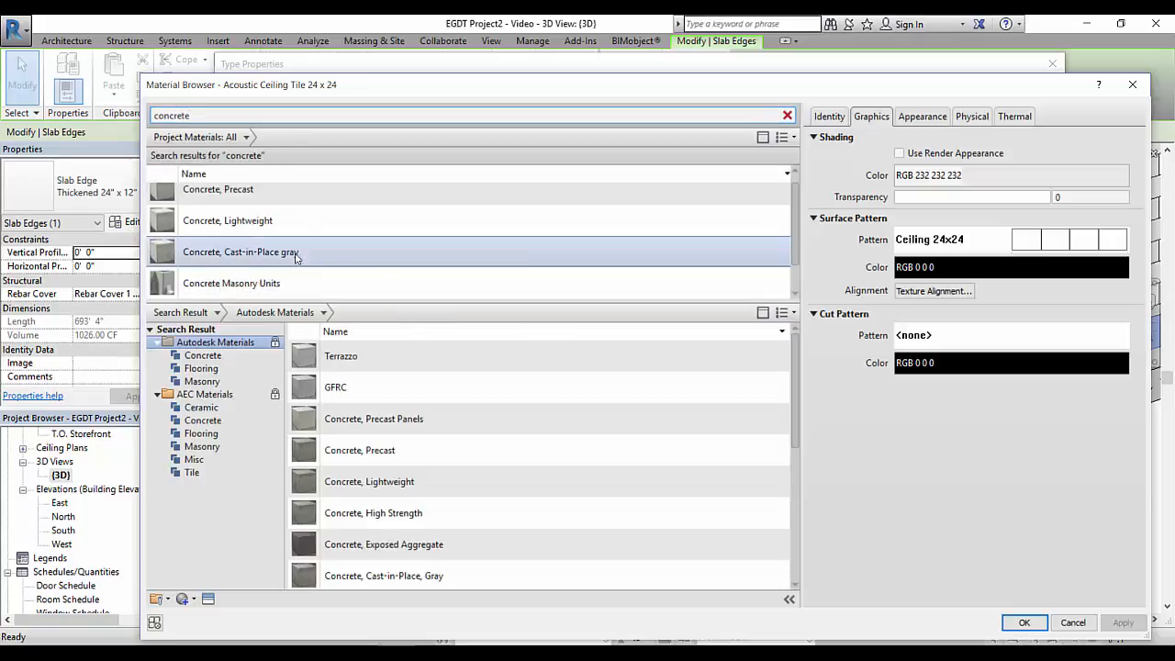
click(399, 261)
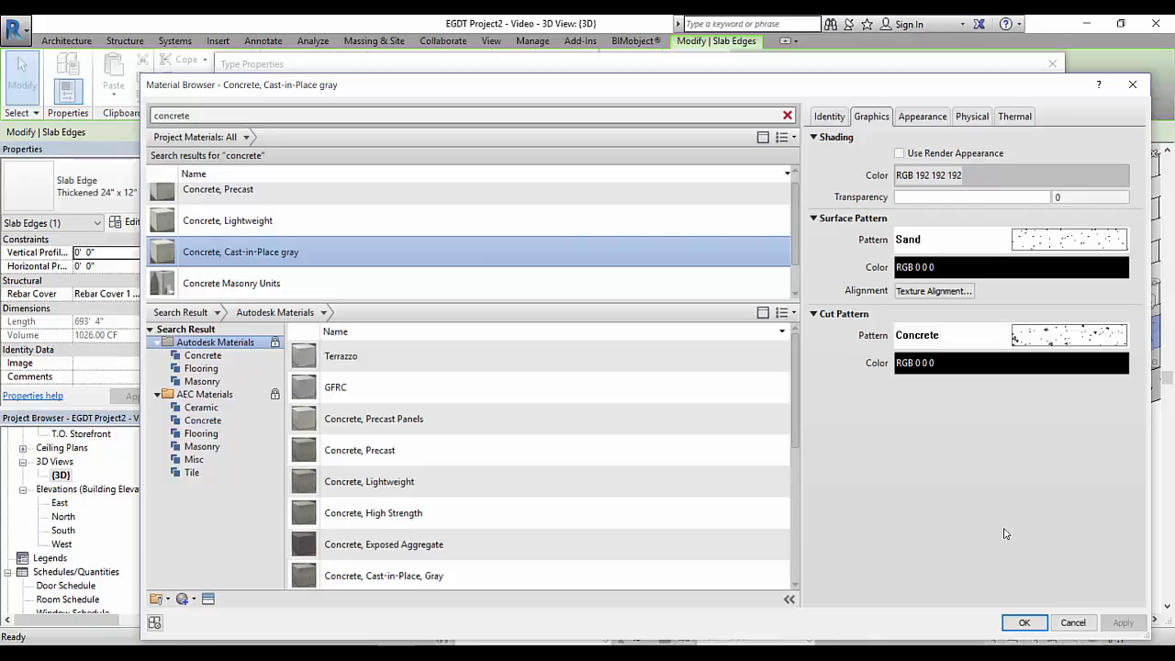
click(1022, 621)
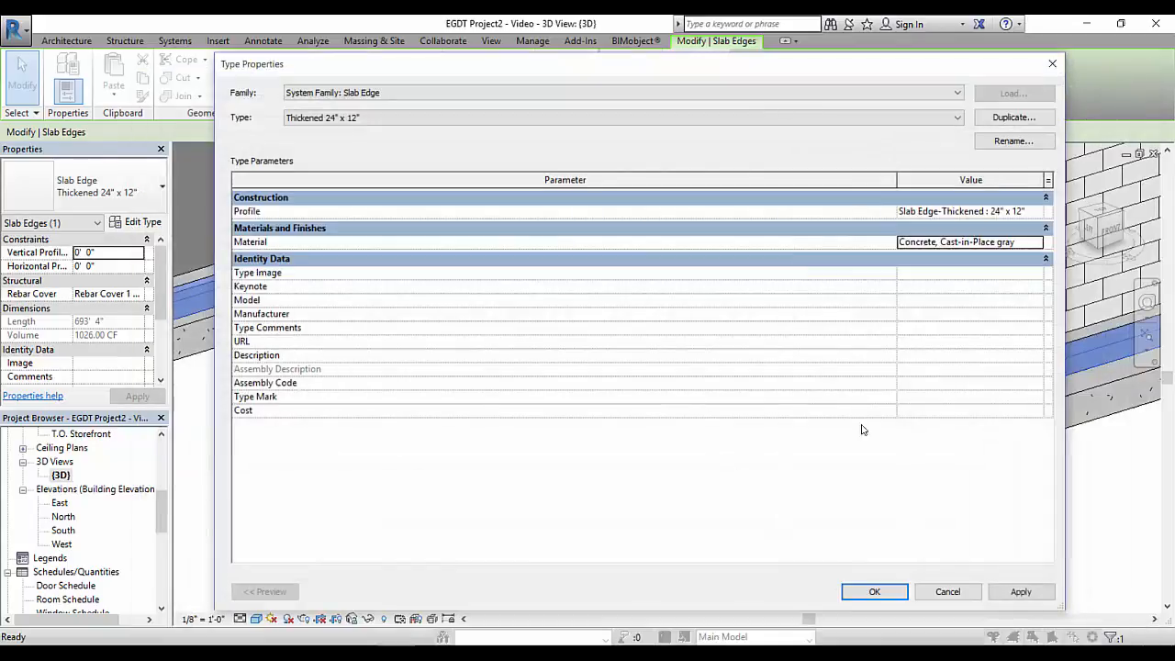
click(874, 591)
click(378, 341)
Step: View the whole building in 3D, and open the Main Level floor plan
scroll(474, 423, down, 10)
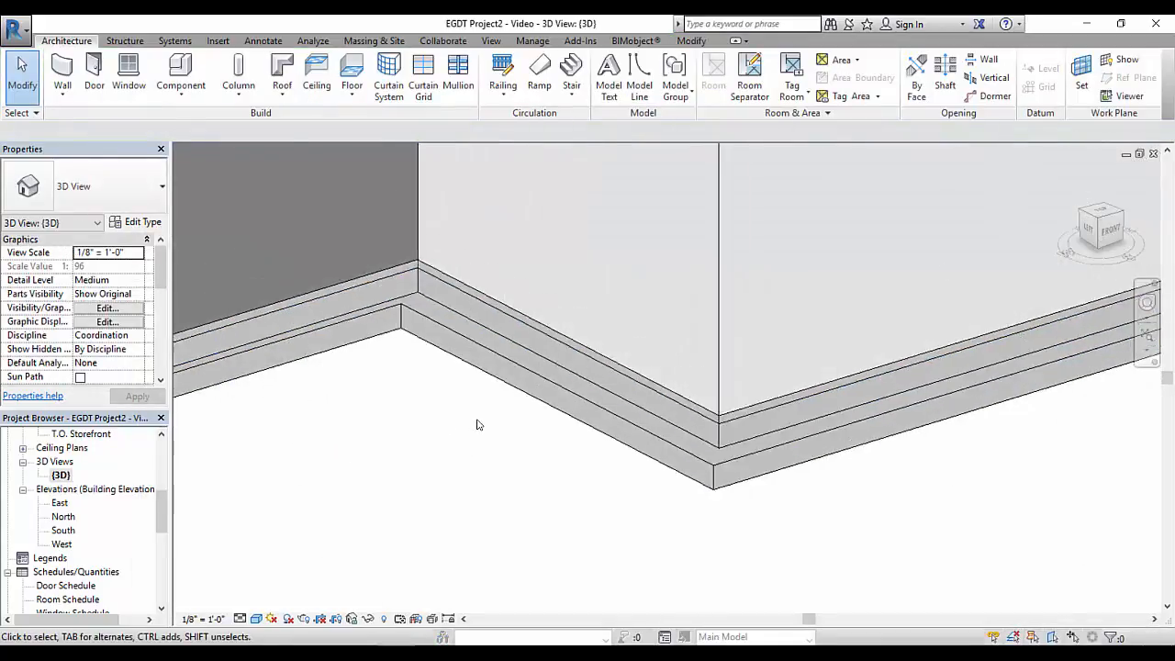
middle_drag(517, 482, 634, 520)
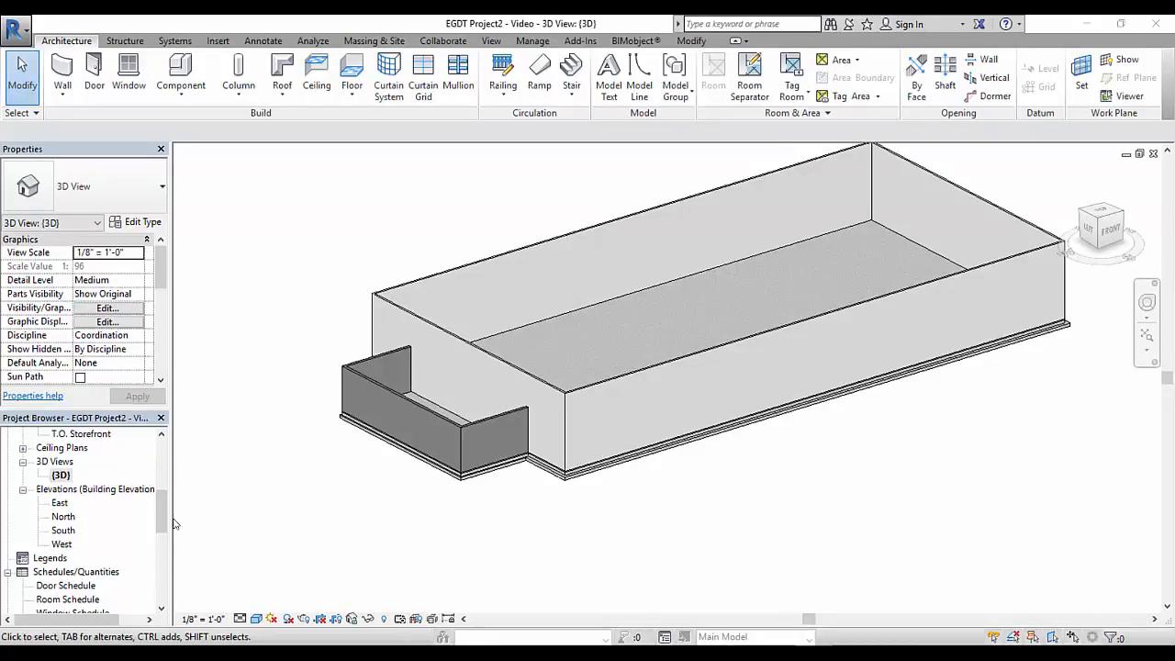
drag(162, 521, 162, 470)
double_click(74, 516)
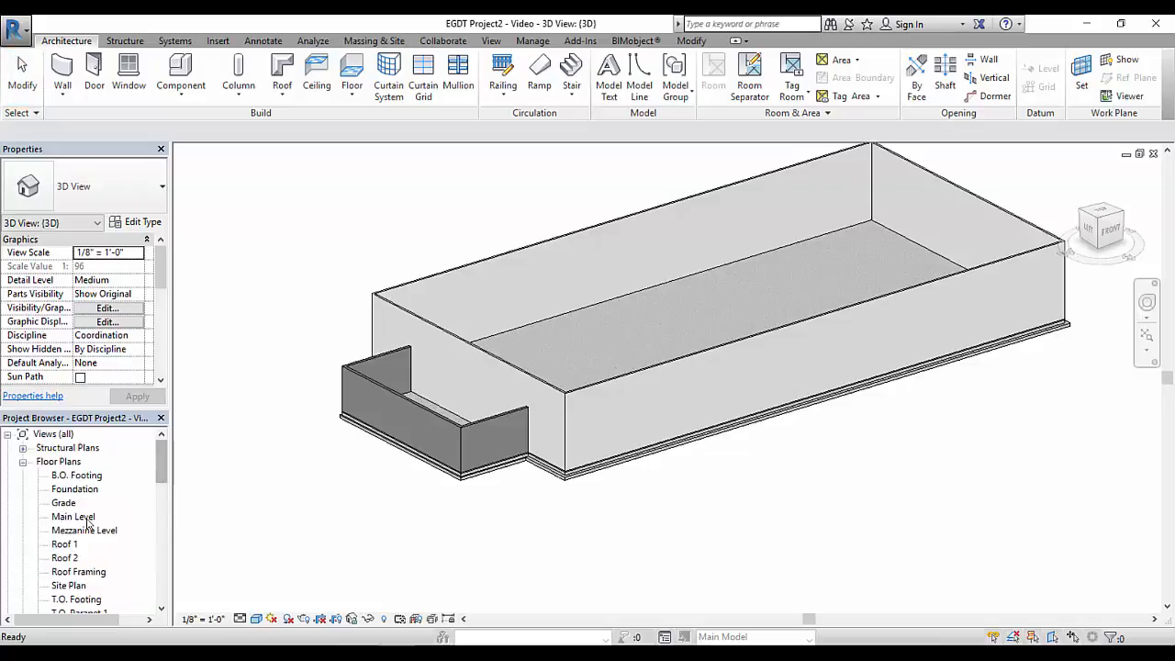
middle_drag(624, 407, 569, 441)
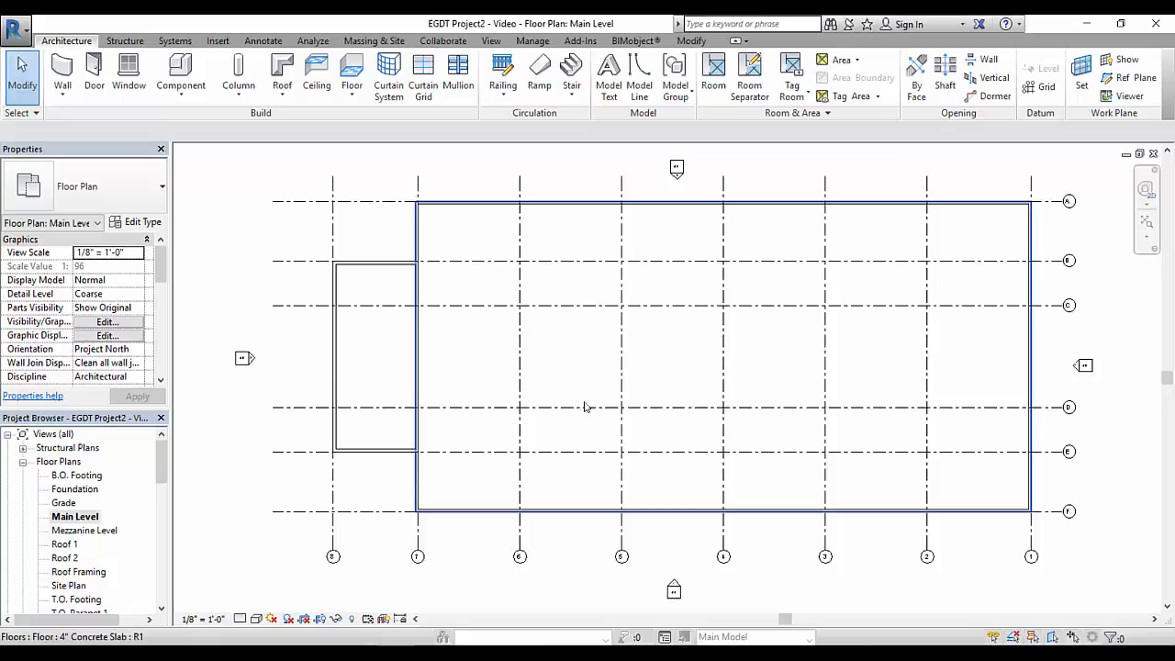
Step: Set the Main Level plan's view depth level to B.O. Footing in its view range
click(199, 295)
scroll(162, 281, down, 1)
drag(162, 281, 174, 320)
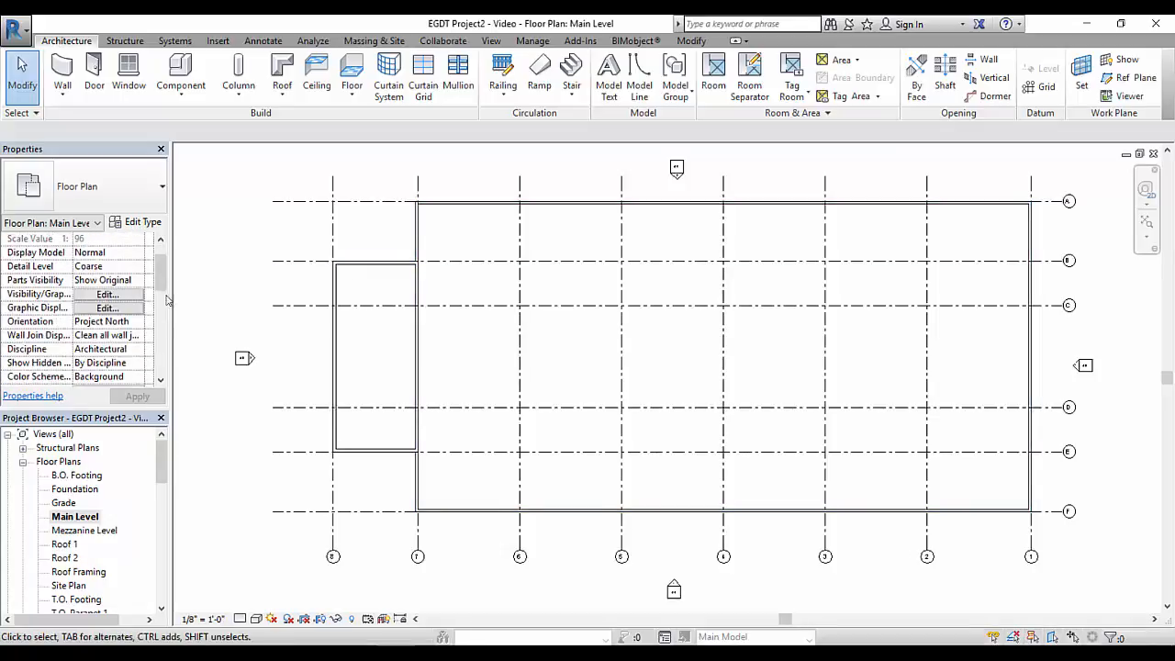
drag(161, 280, 160, 324)
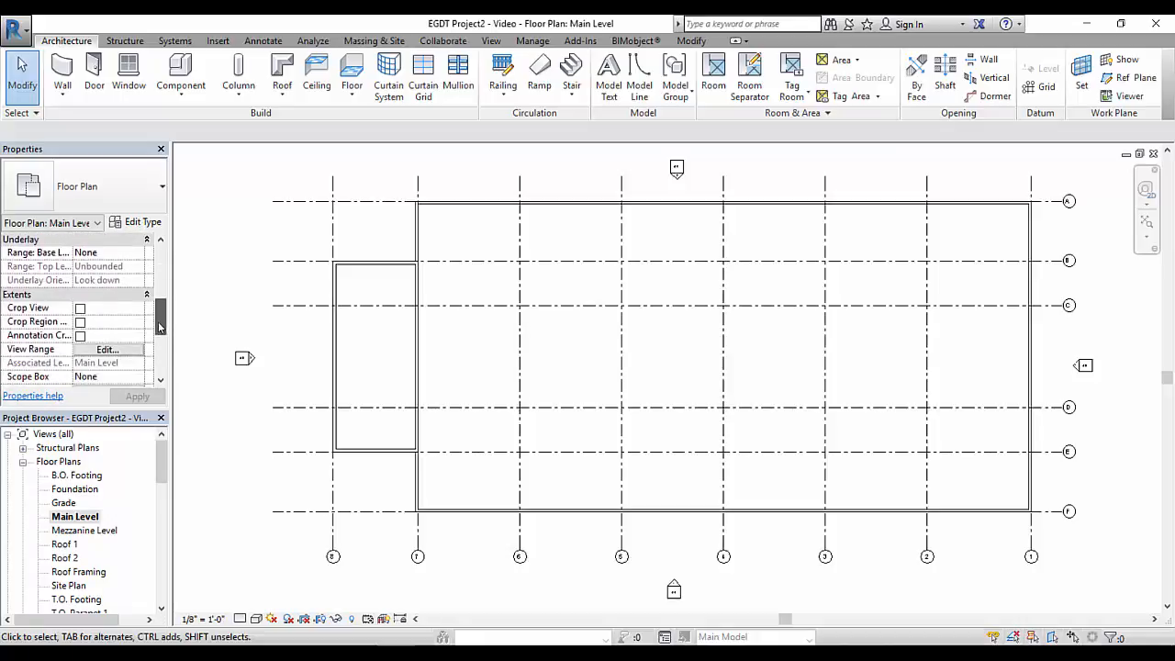
click(103, 349)
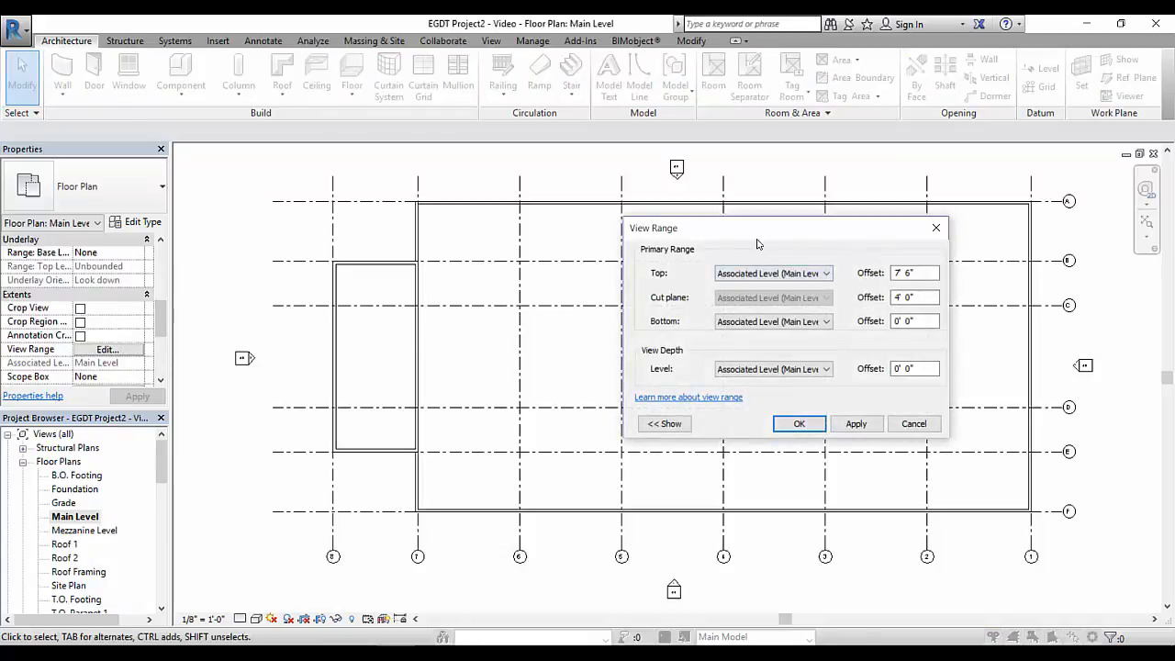
drag(765, 223, 848, 177)
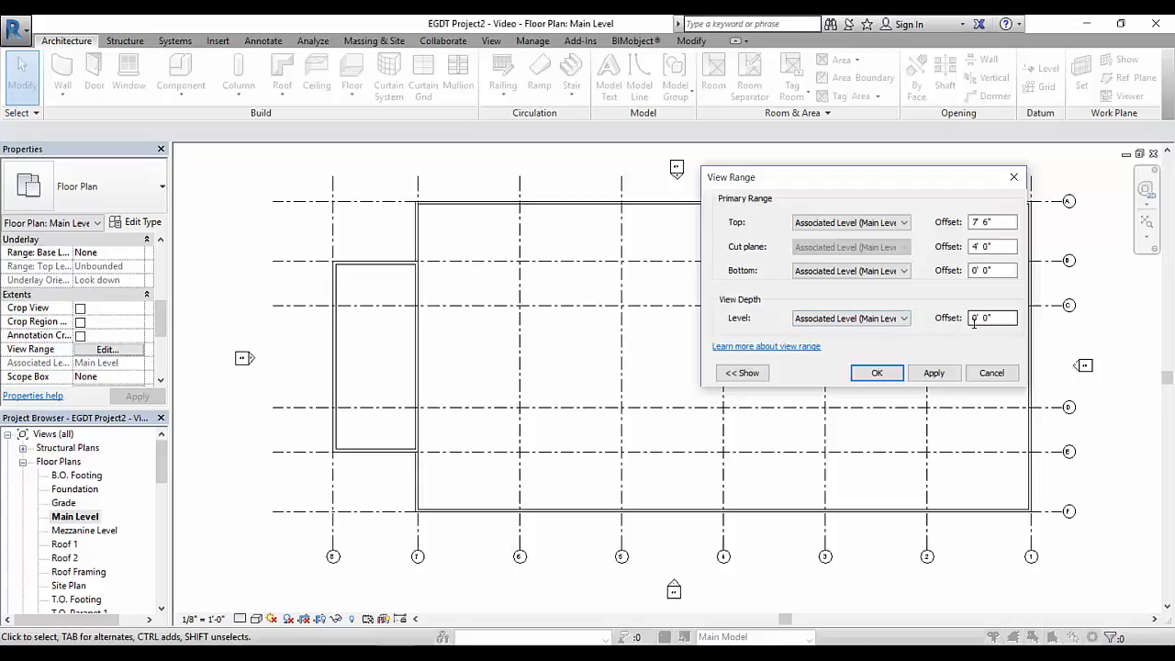
click(904, 323)
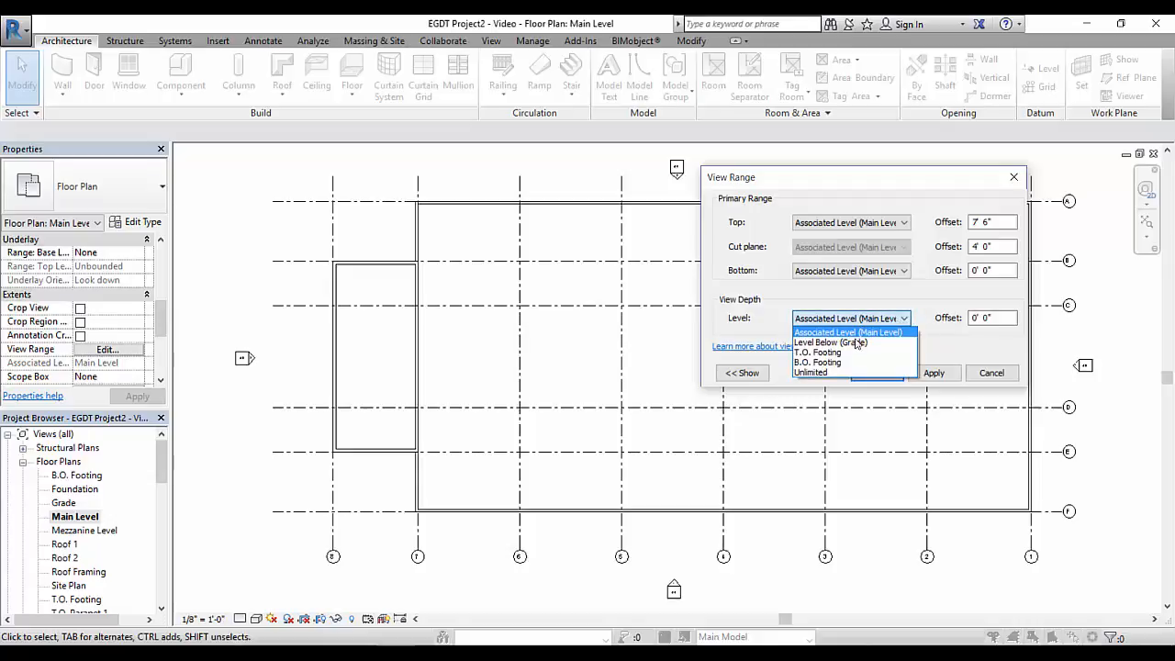
click(830, 362)
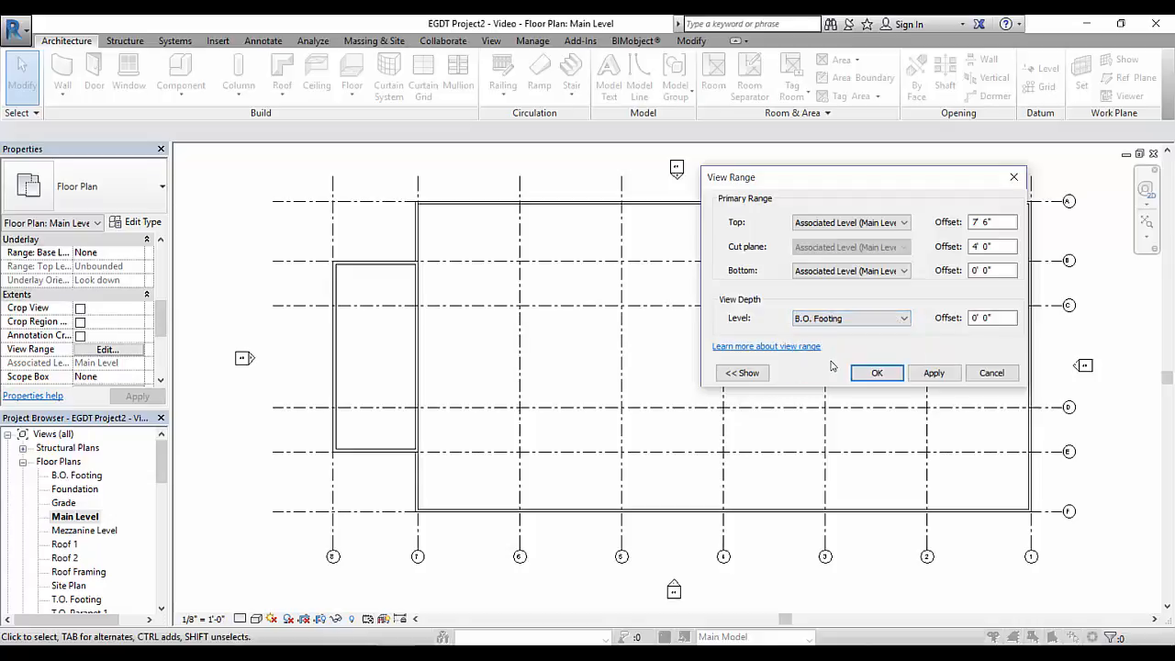
click(934, 372)
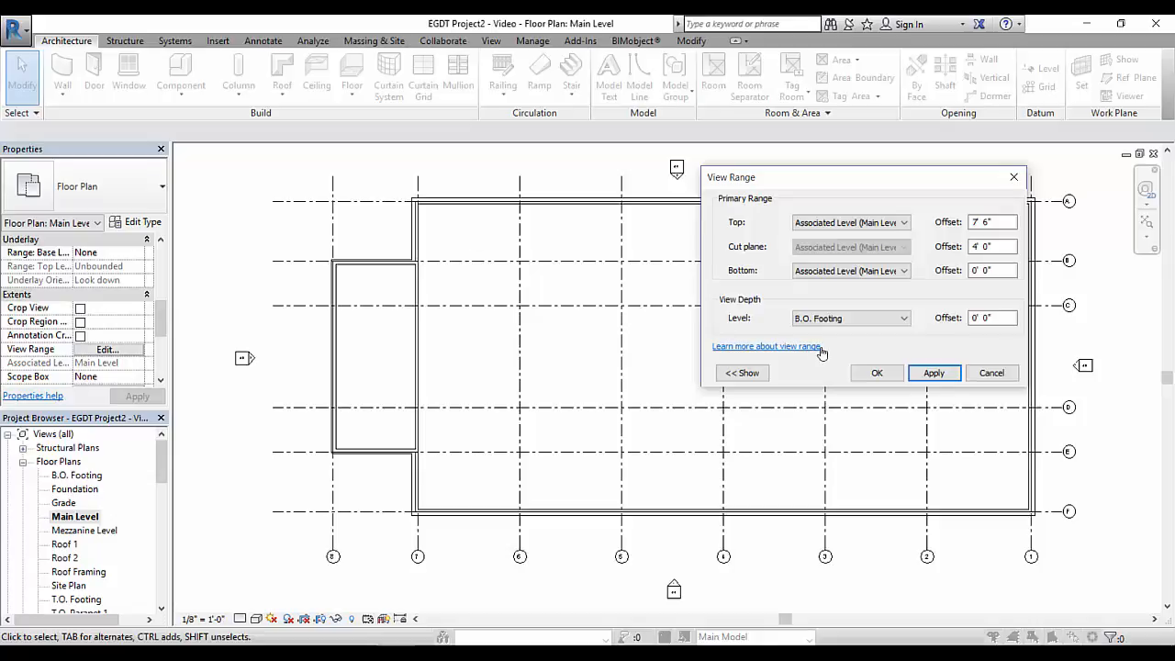
click(877, 373)
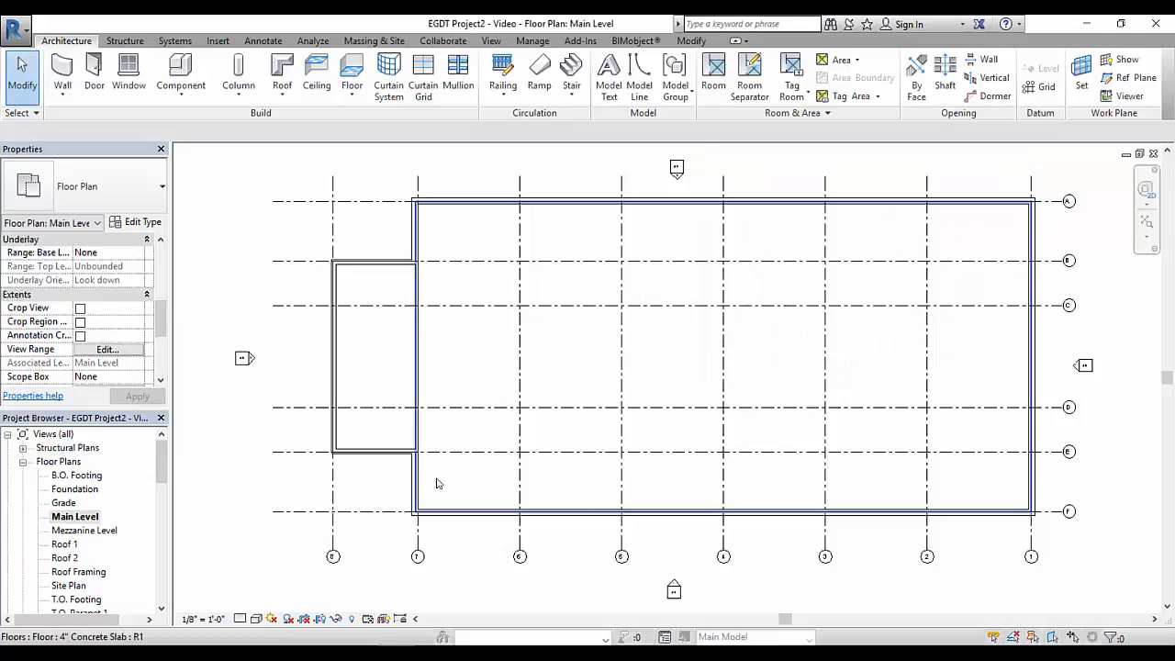
Step: Override the floor category's graphics in the Main Level plan with 100 surface transparency, and deselect the main slab
scroll(481, 398, up, 5)
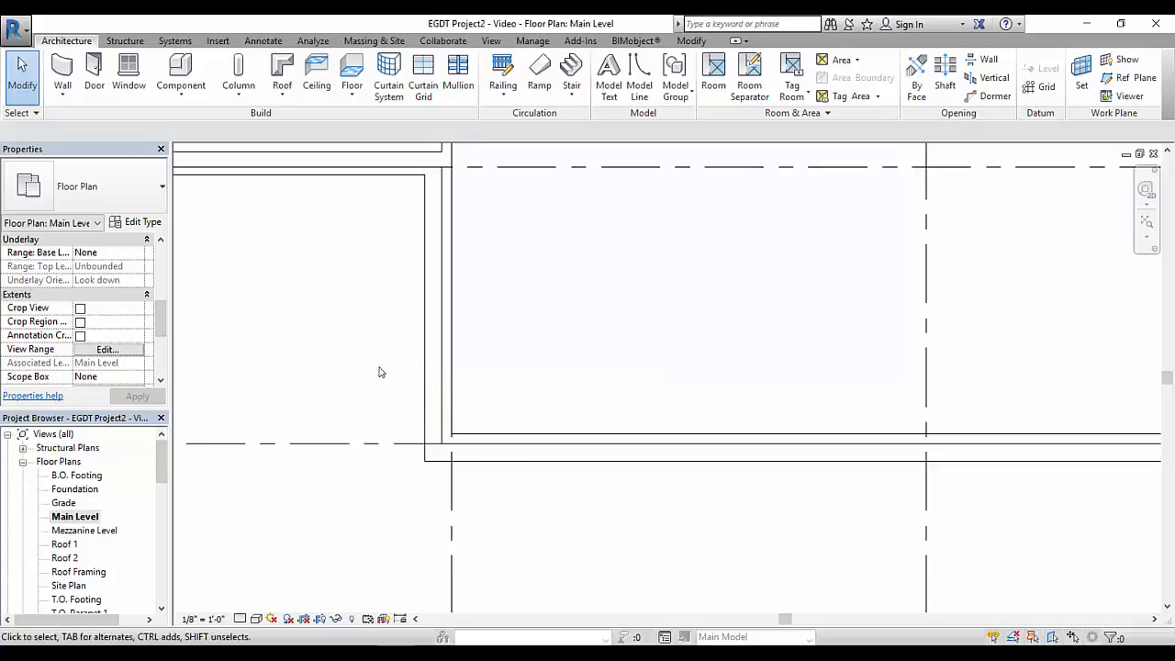
scroll(396, 346, down, 2)
middle_drag(394, 347, 384, 491)
scroll(365, 420, down, 2)
scroll(385, 492, down, 2)
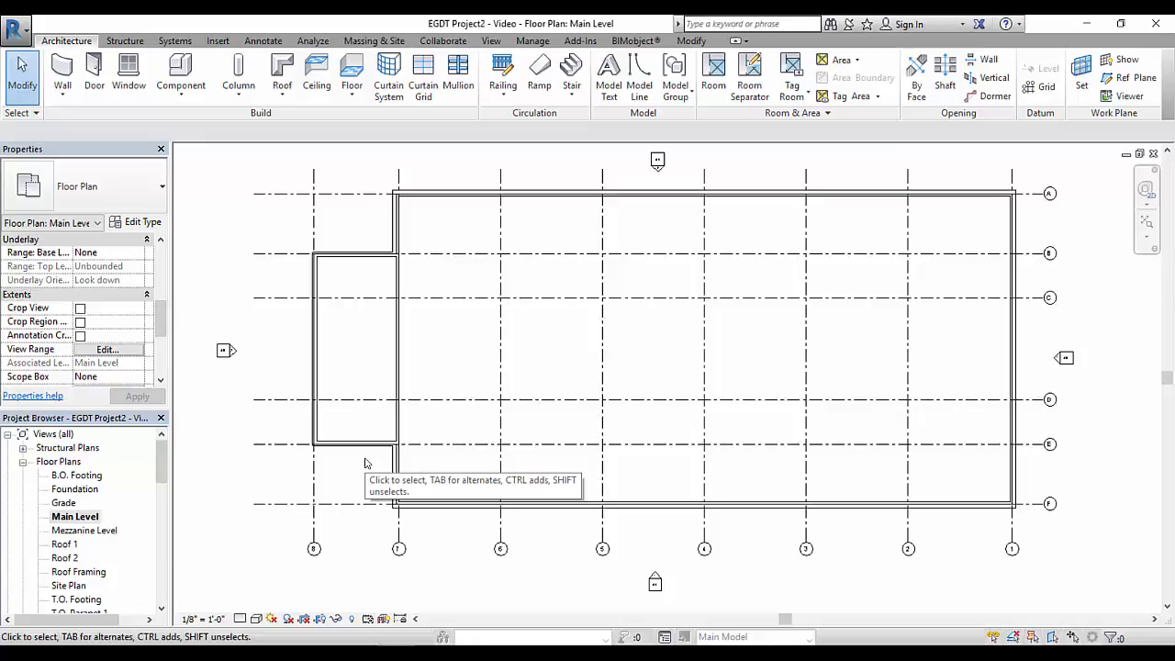
click(470, 369)
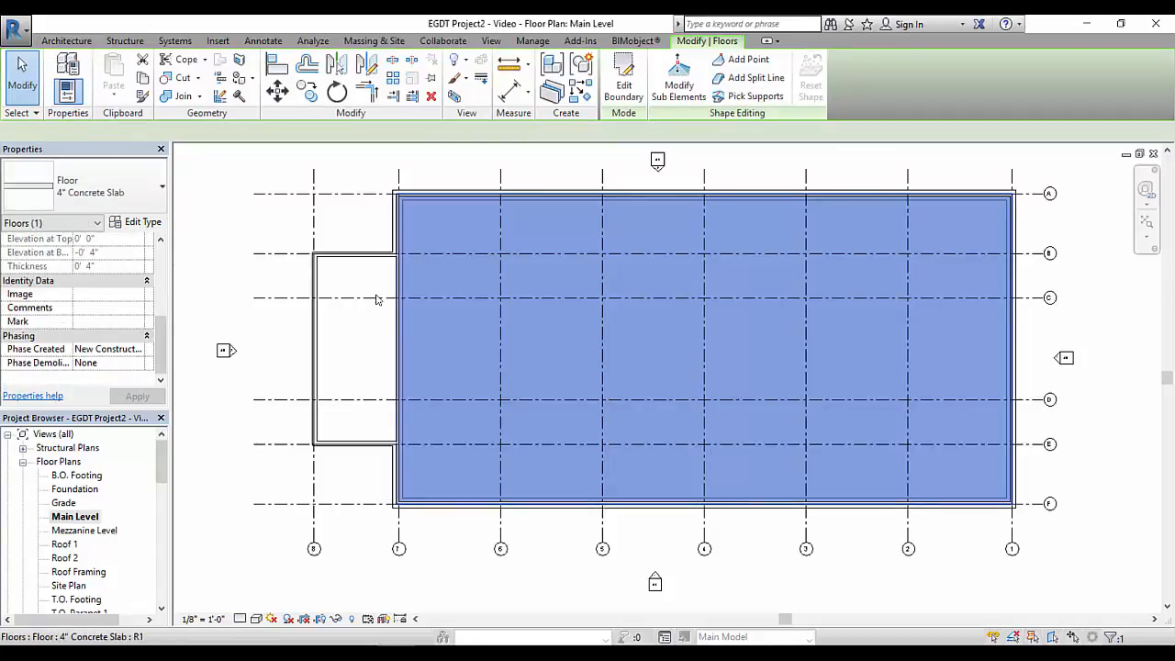
right_click(472, 367)
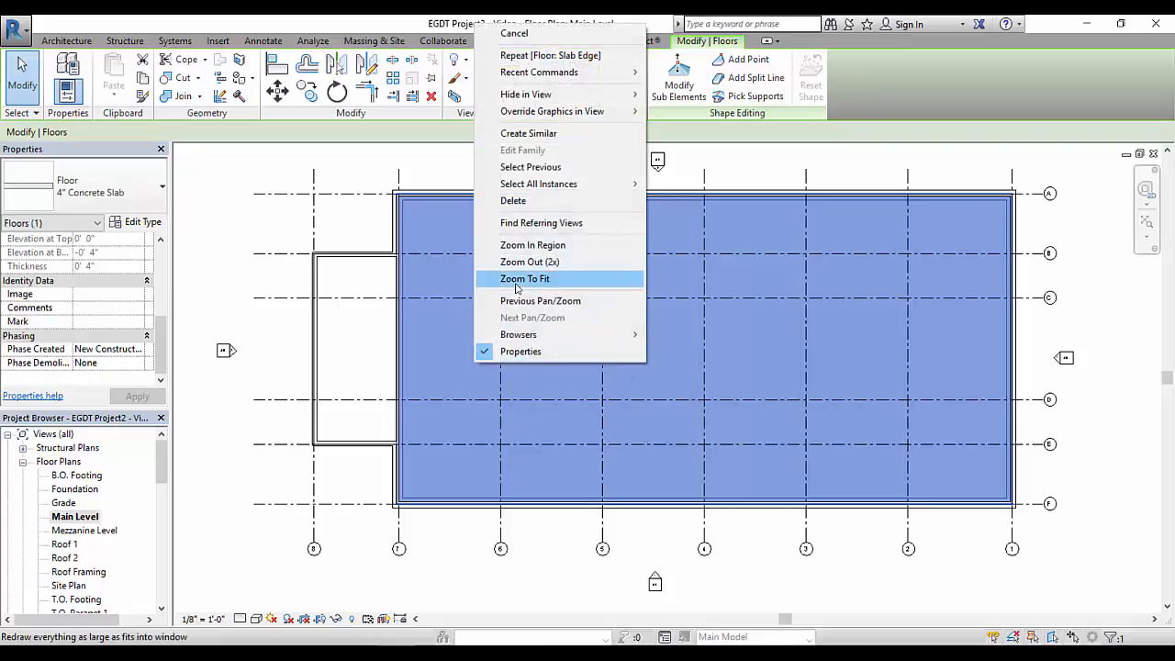
mouse_move(587, 111)
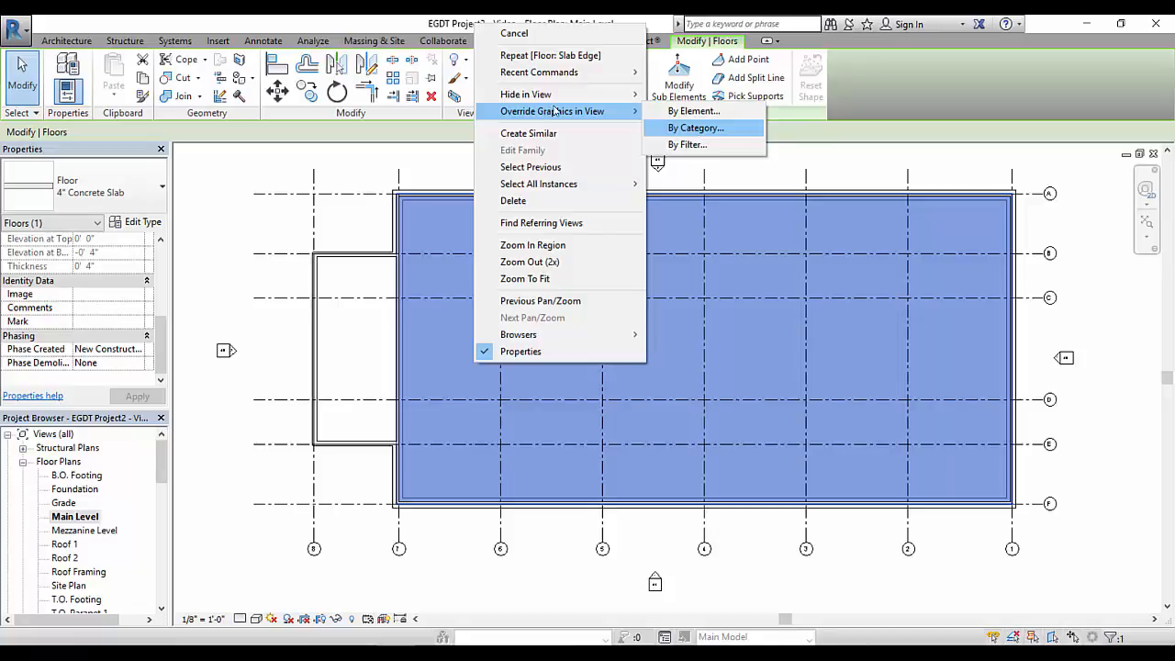
click(695, 129)
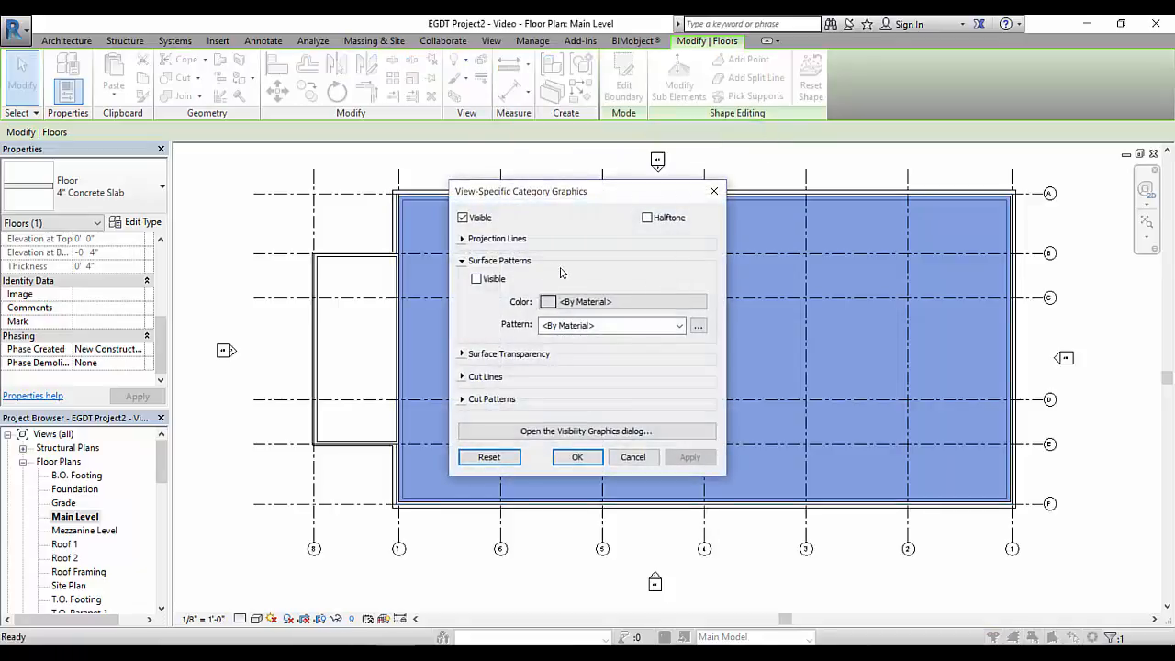
click(462, 358)
drag(552, 369, 668, 383)
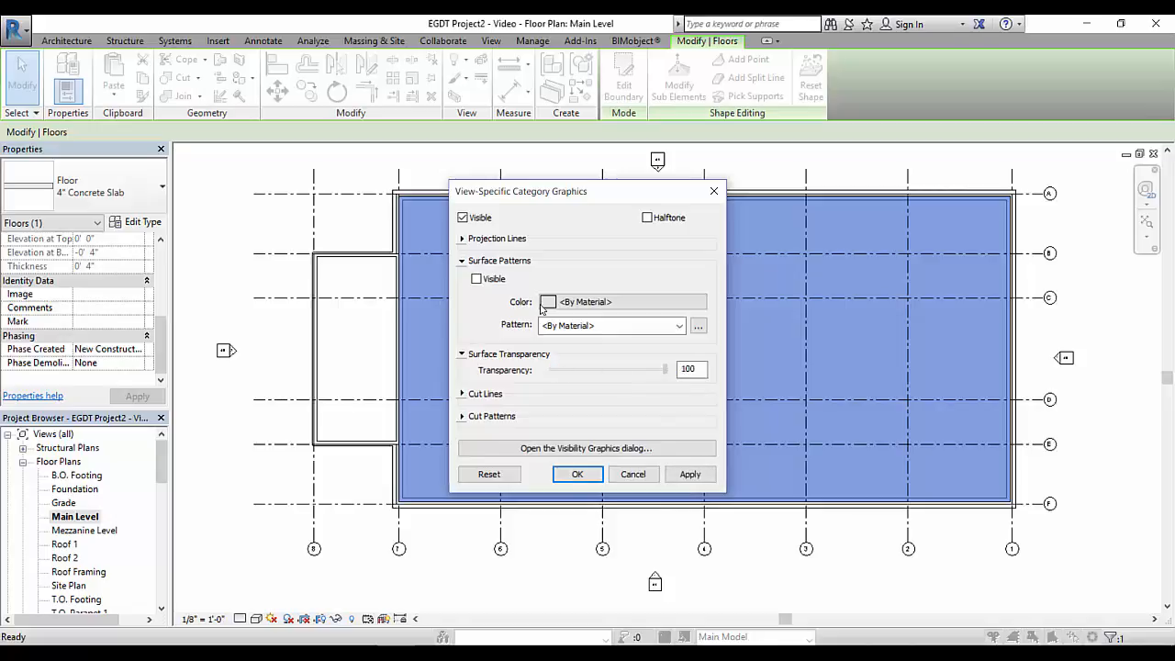
click(691, 477)
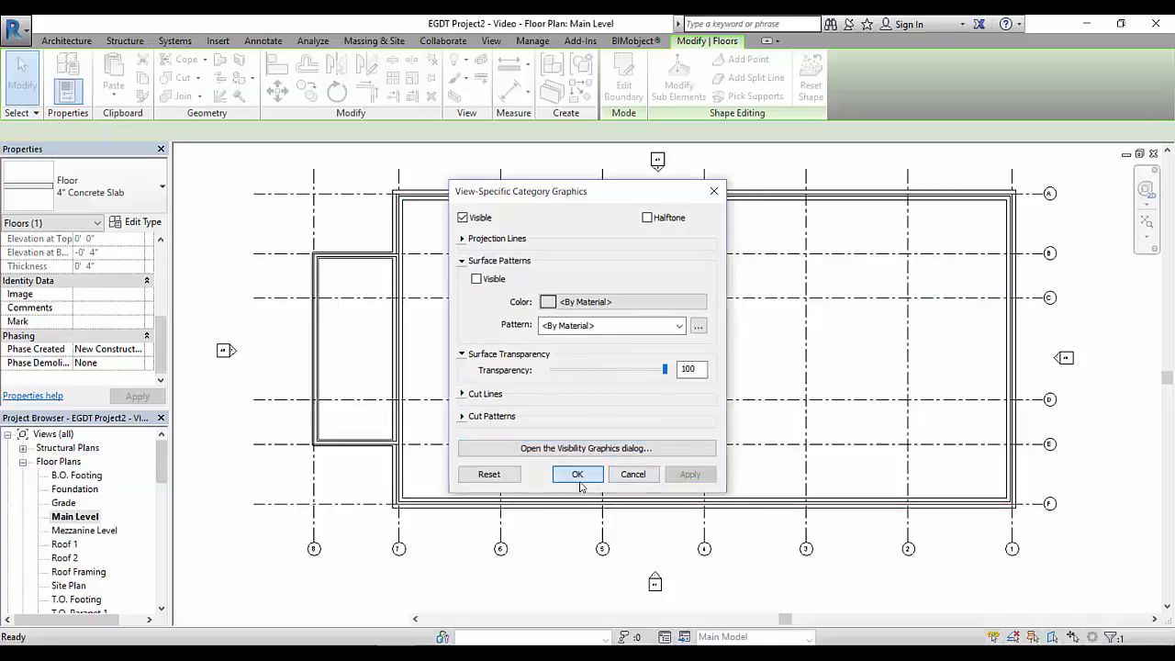
click(578, 474)
click(370, 483)
Step: Select all instances of the Foundation - 36" Concrete Footing wall type in the entire project
scroll(370, 484, up, 2)
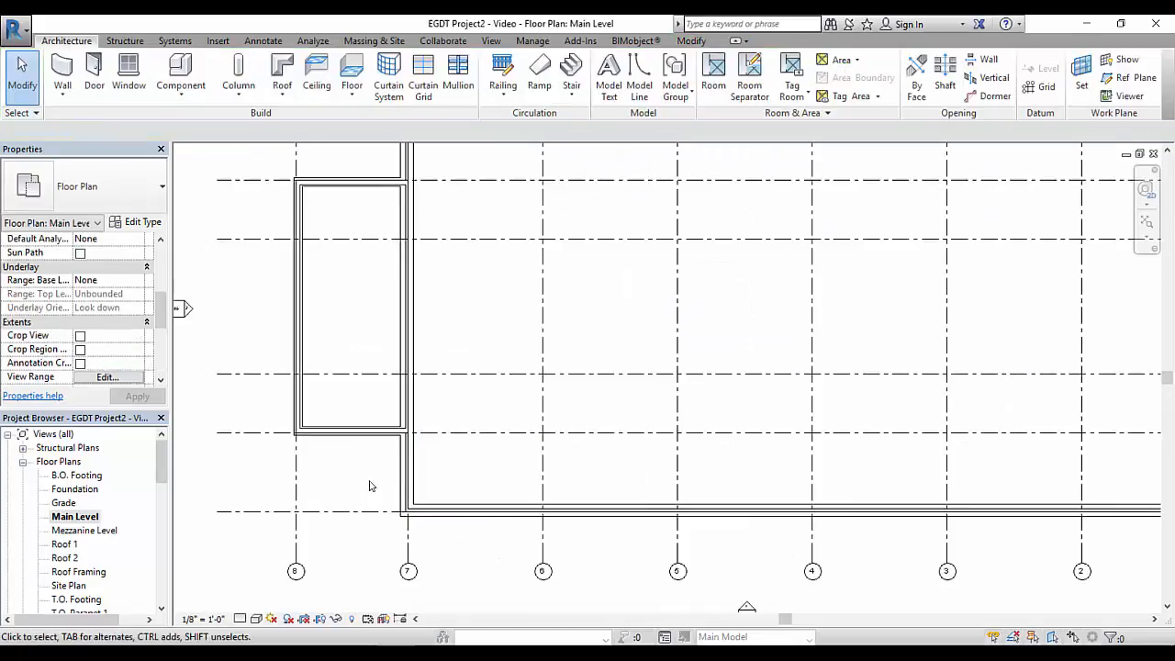
scroll(369, 485, up, 2)
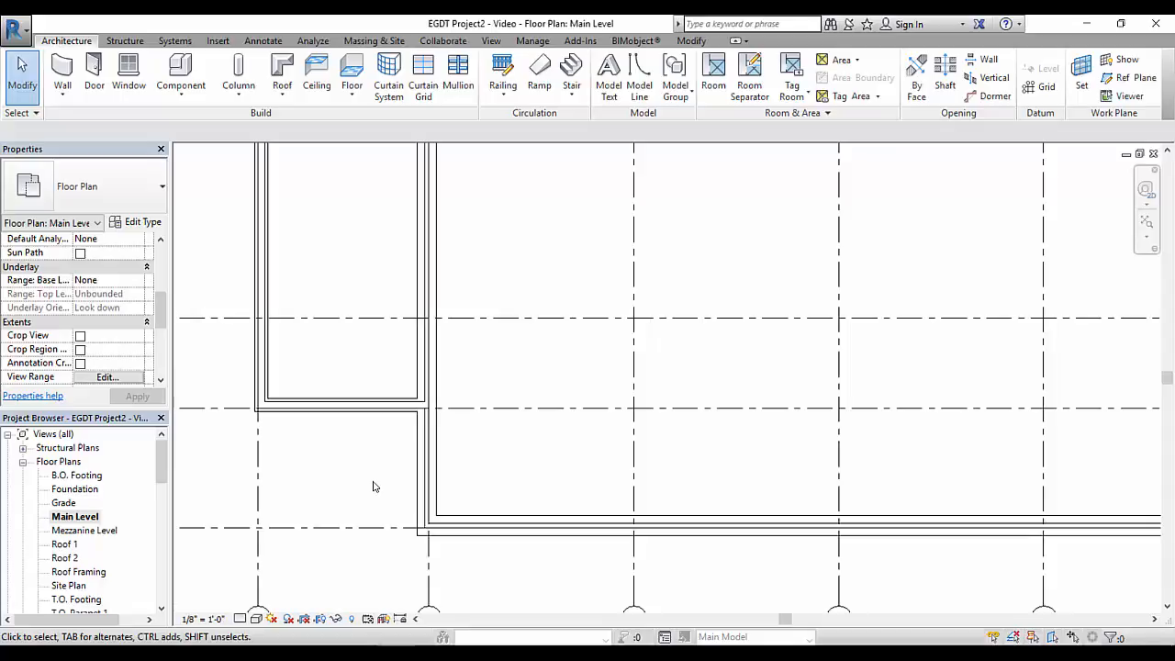
scroll(373, 487, up, 2)
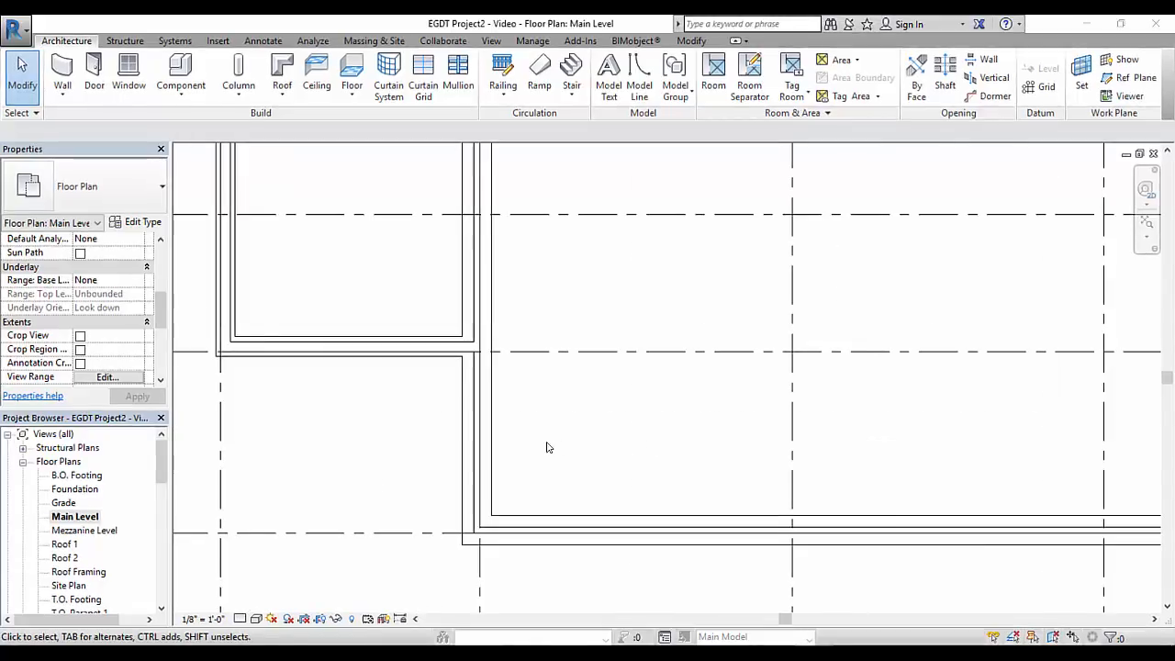
right_click(463, 444)
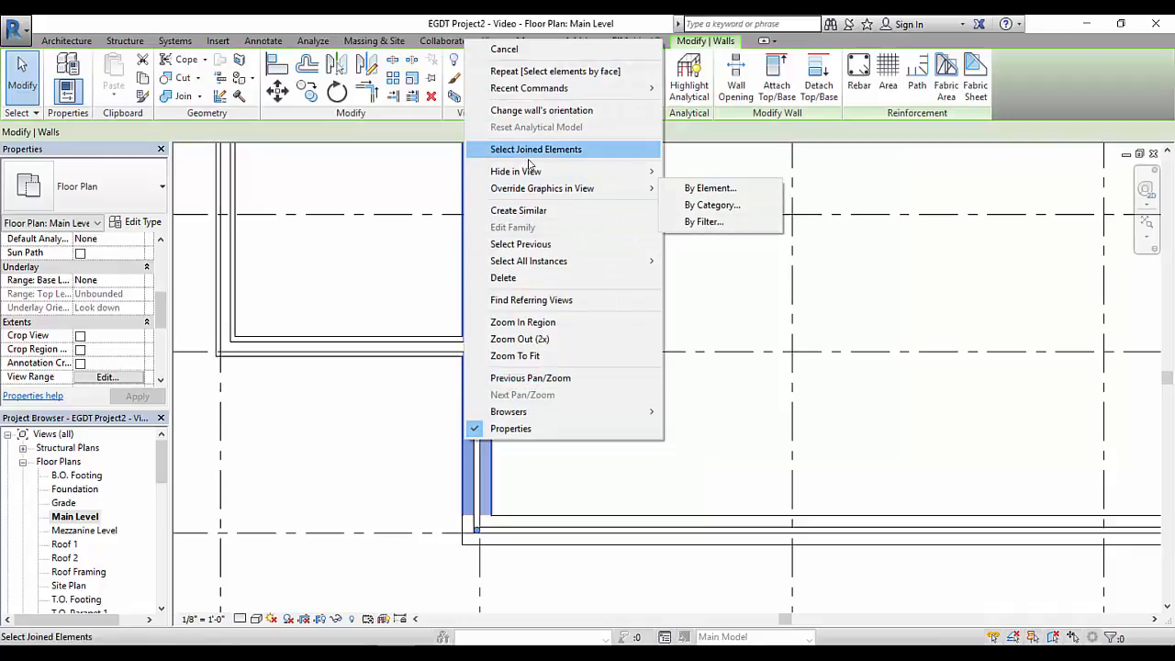
mouse_move(551, 261)
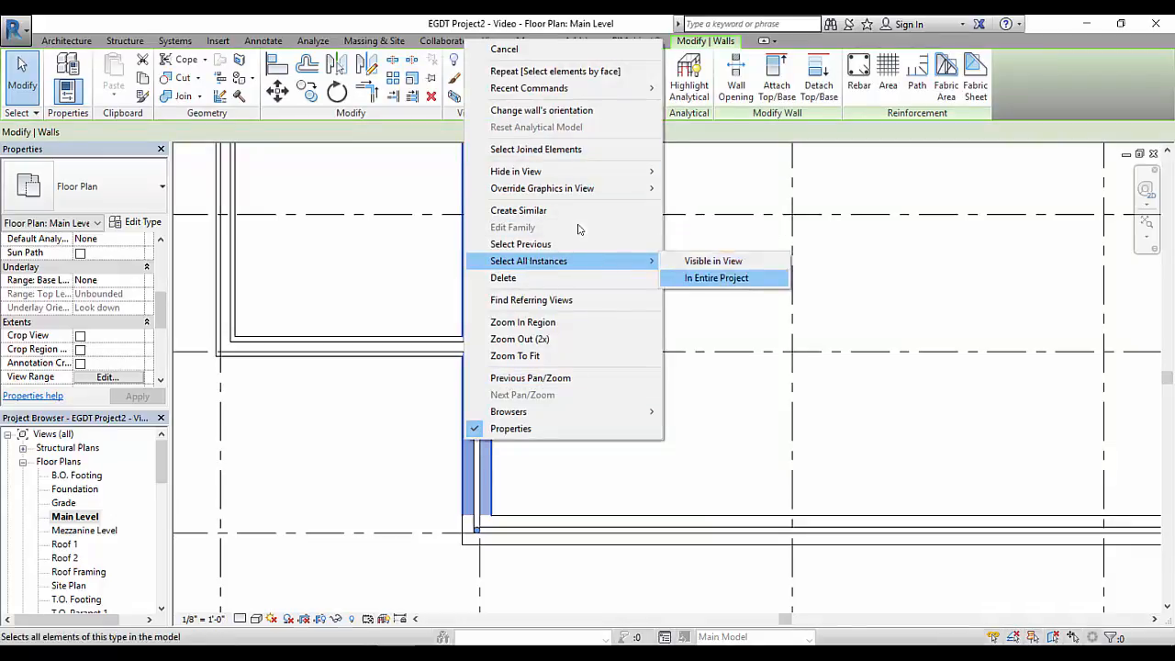
click(720, 278)
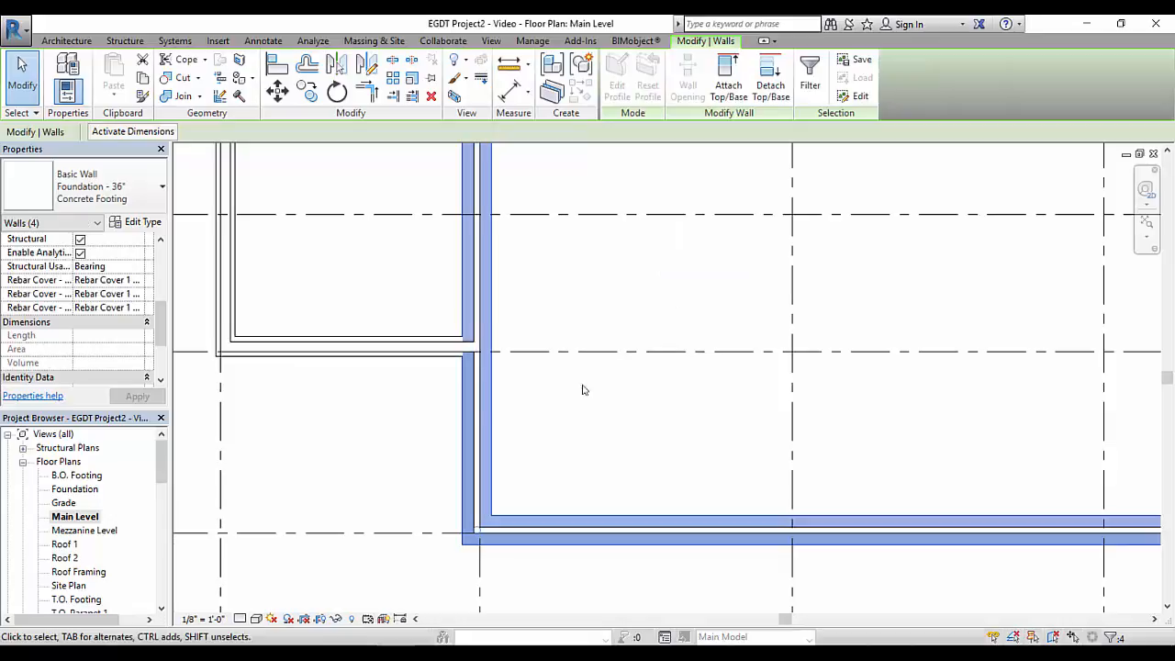
Step: Add the three Foundation - 24" Concrete Footing walls around the EIFS area to the selection
ctrl+click(287, 358)
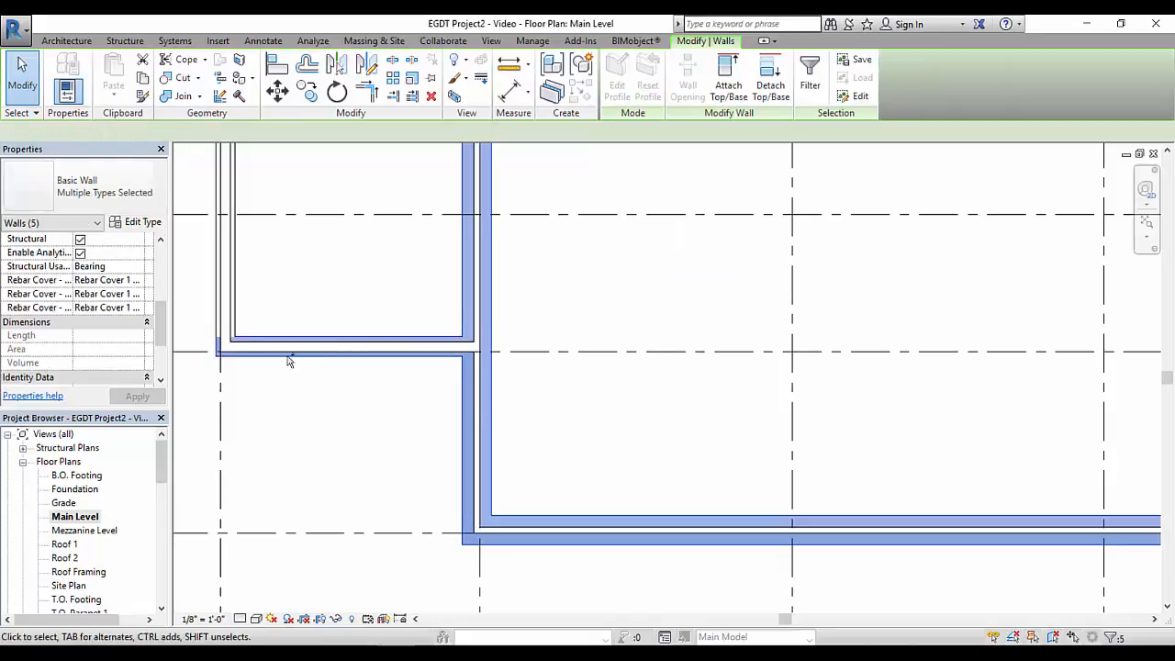
ctrl+click(238, 296)
scroll(280, 285, down, 2)
middle_drag(281, 287, 367, 278)
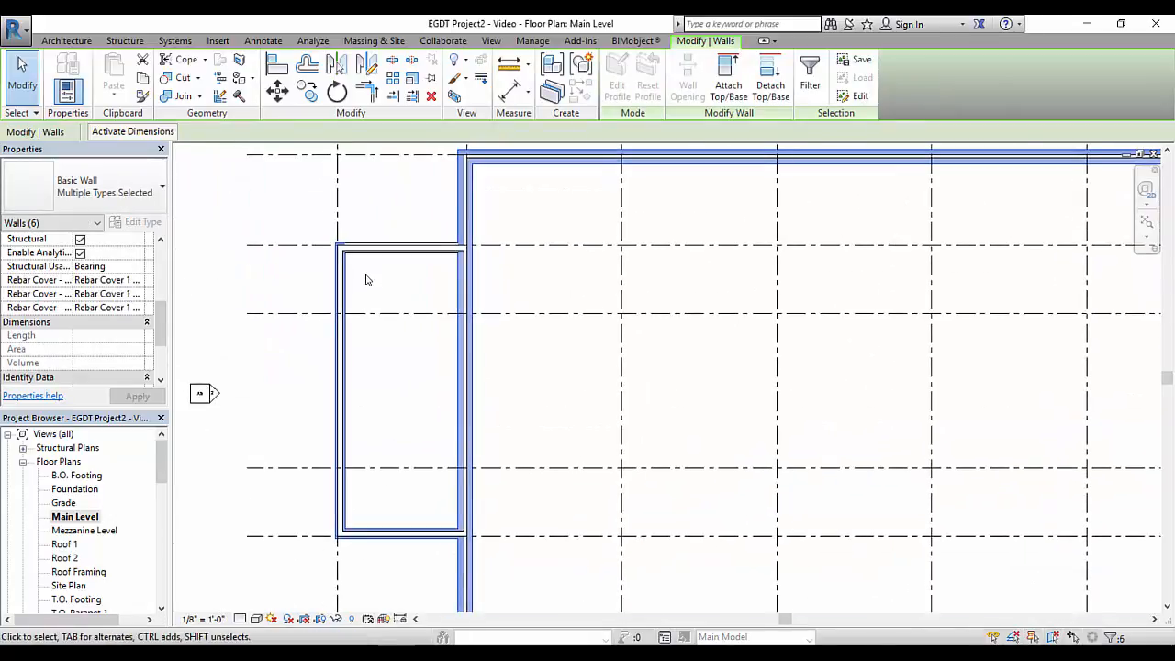
scroll(388, 245, up, 2)
ctrl+click(389, 245)
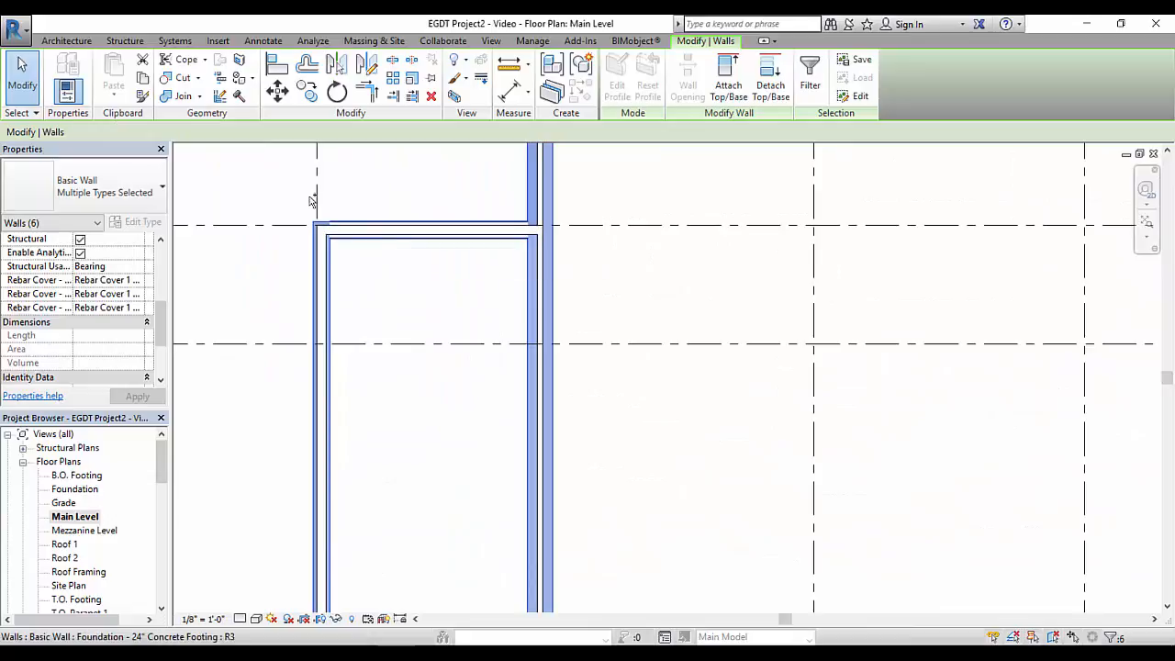
scroll(466, 295, down, 2)
middle_drag(561, 398, 460, 399)
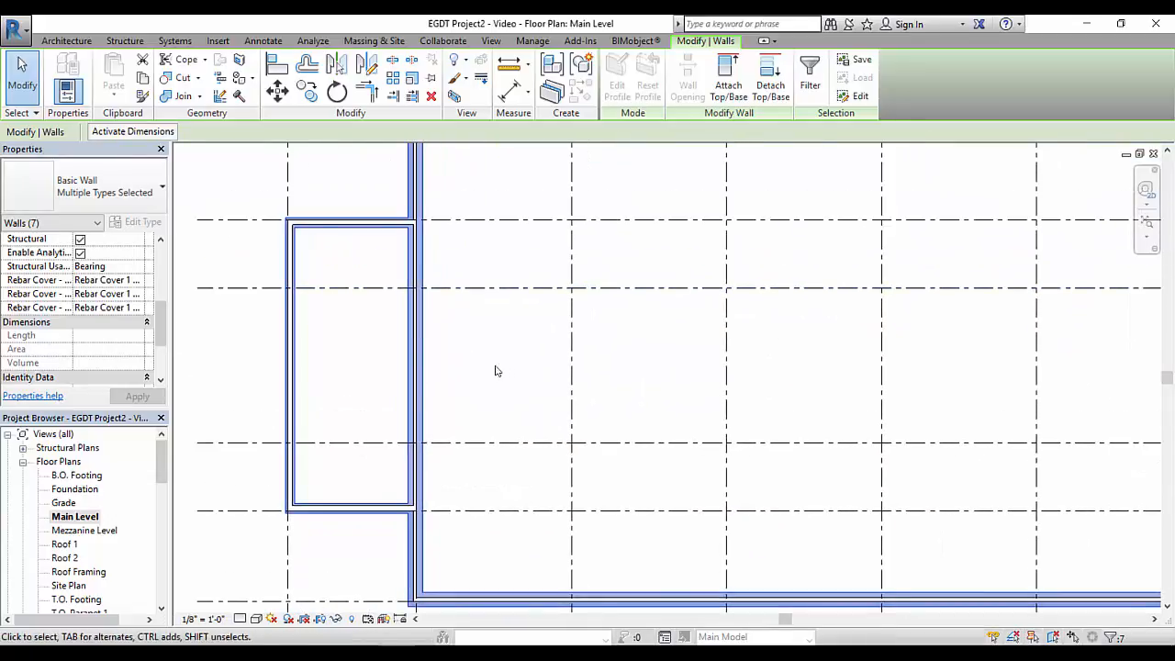
Step: Override the selected footings' projection line pattern by element to Hidden in this view, and deselect them
right_click(340, 319)
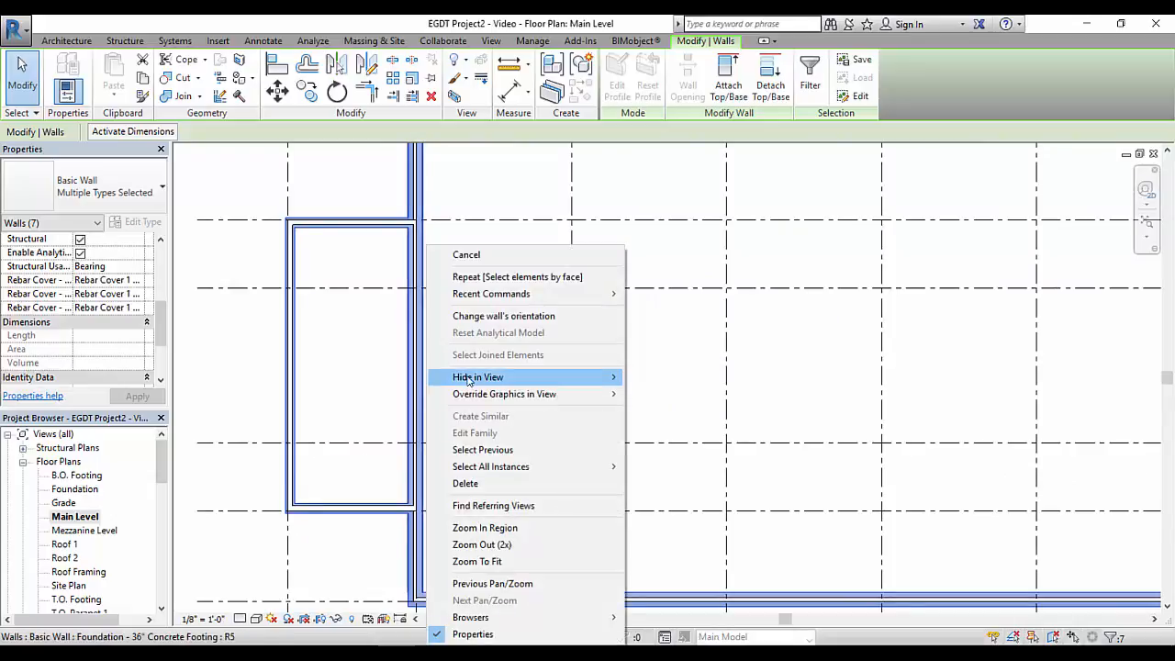
mouse_move(502, 397)
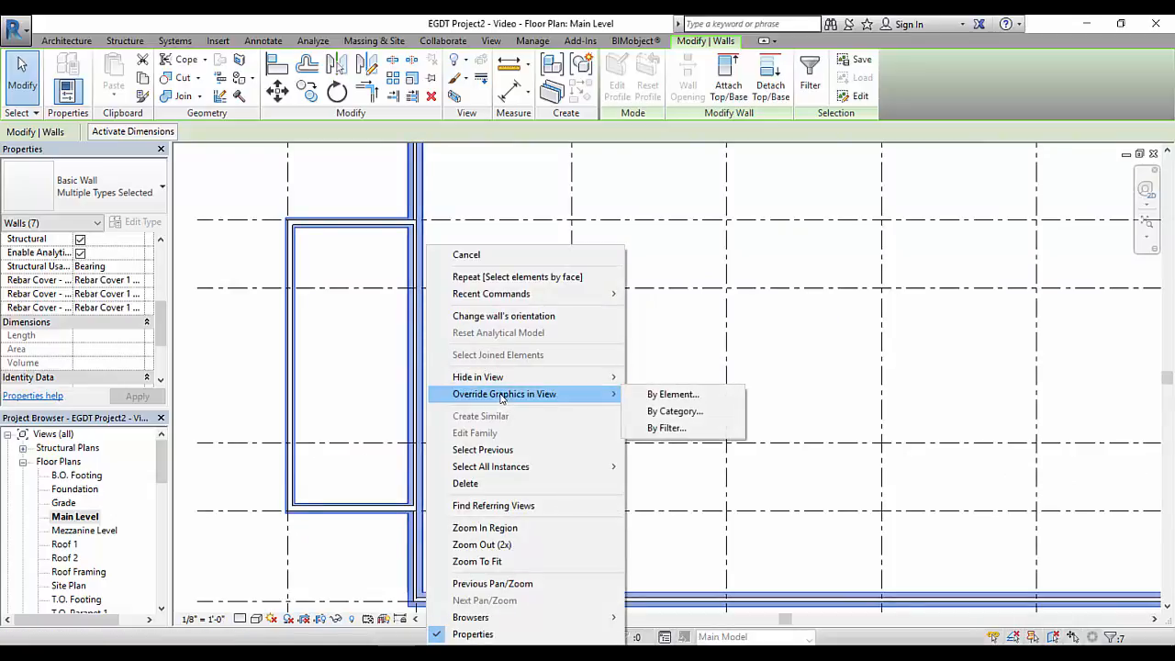
click(681, 395)
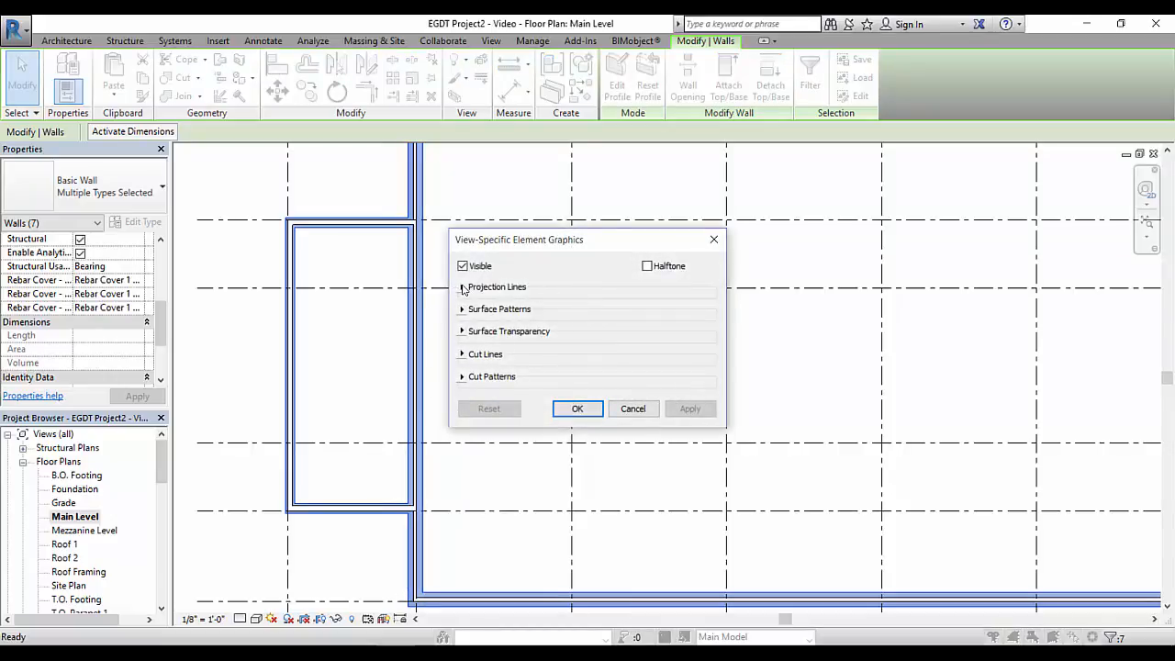
click(466, 287)
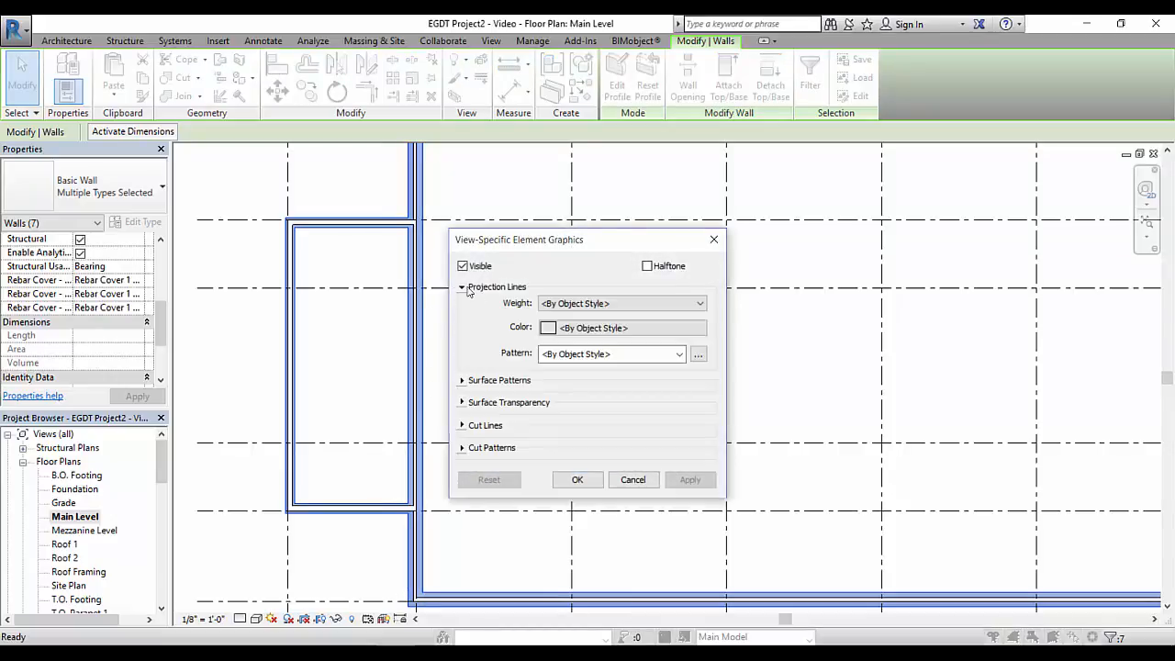
click(678, 354)
scroll(684, 266, down, 1)
scroll(642, 349, down, 3)
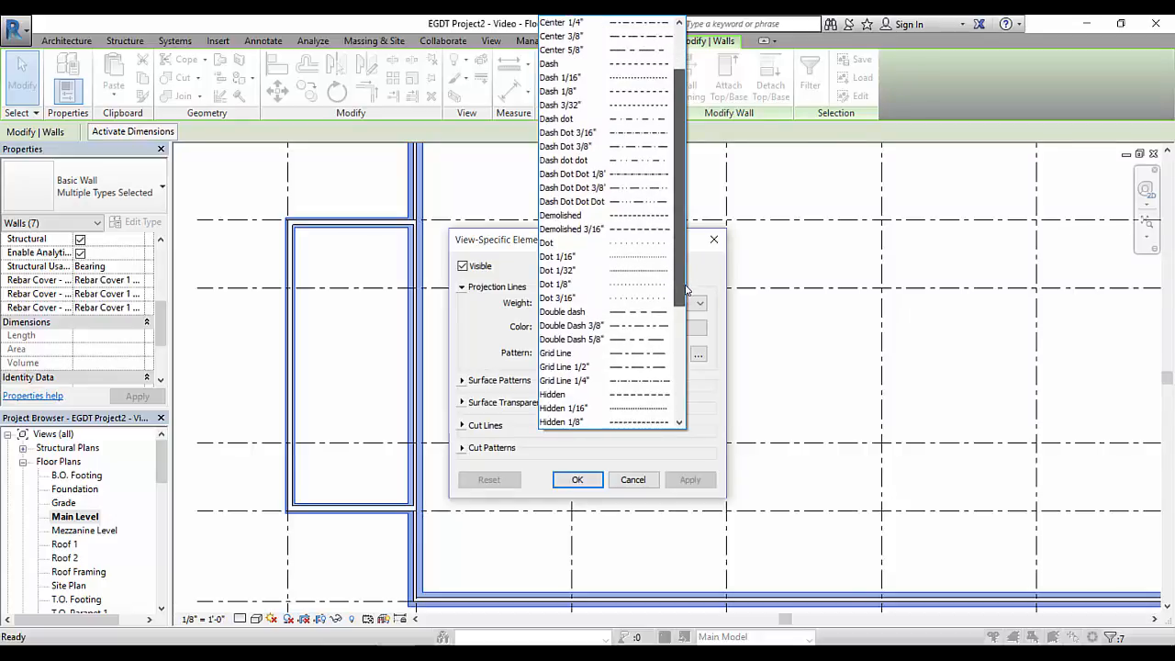
click(624, 380)
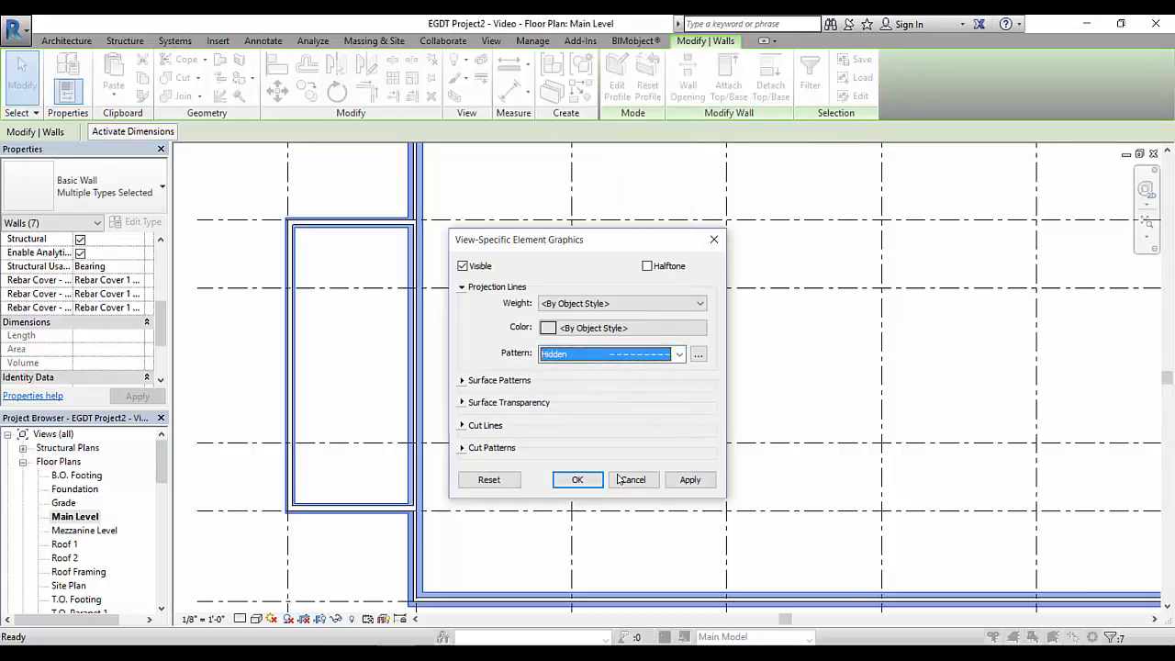
click(689, 479)
click(577, 479)
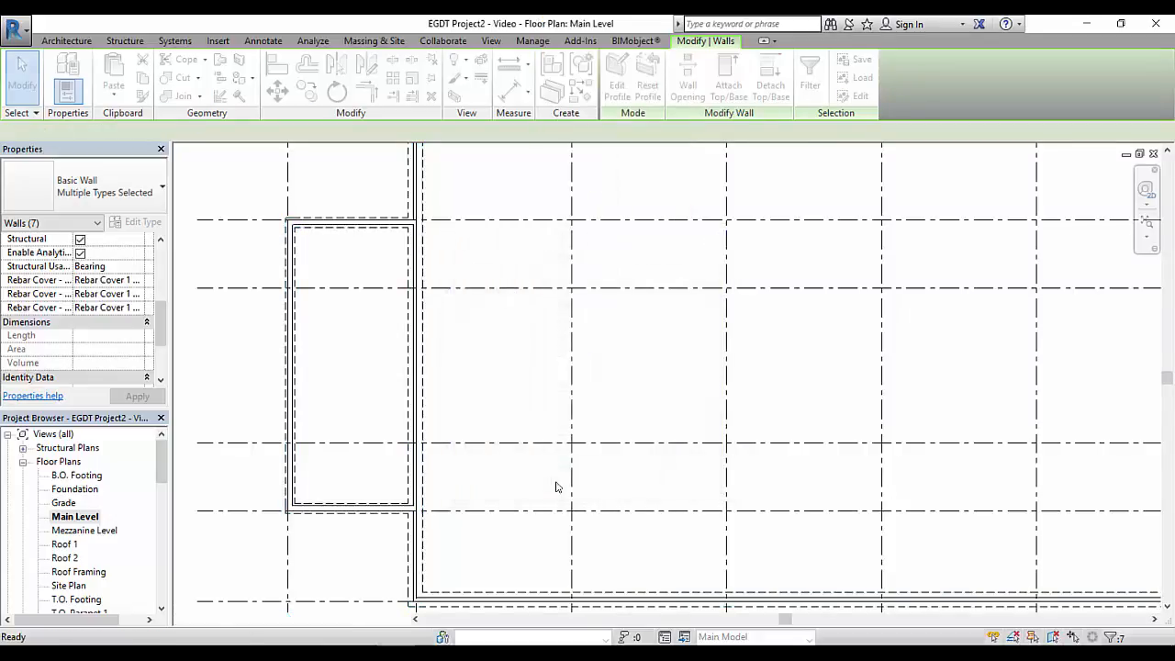
scroll(548, 482, down, 2)
middle_drag(532, 478, 511, 425)
click(528, 422)
scroll(538, 425, down, 1)
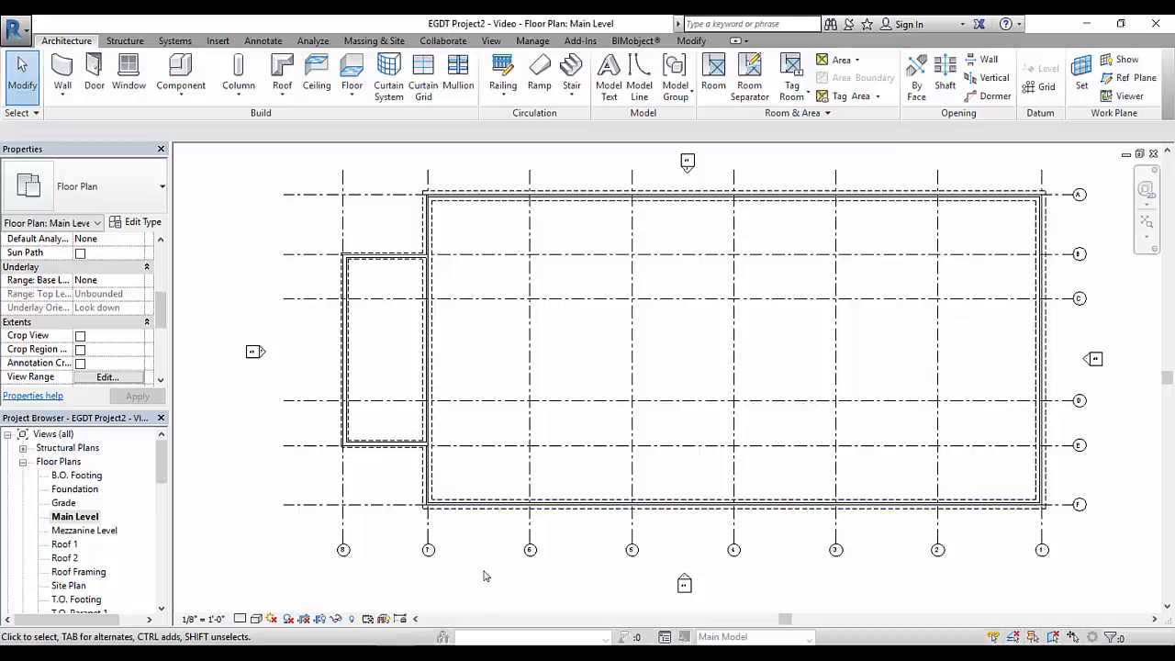
Step: Set the Main Level plan's detail level to Fine, and check the wall layers around the EIFS area
click(240, 619)
click(257, 602)
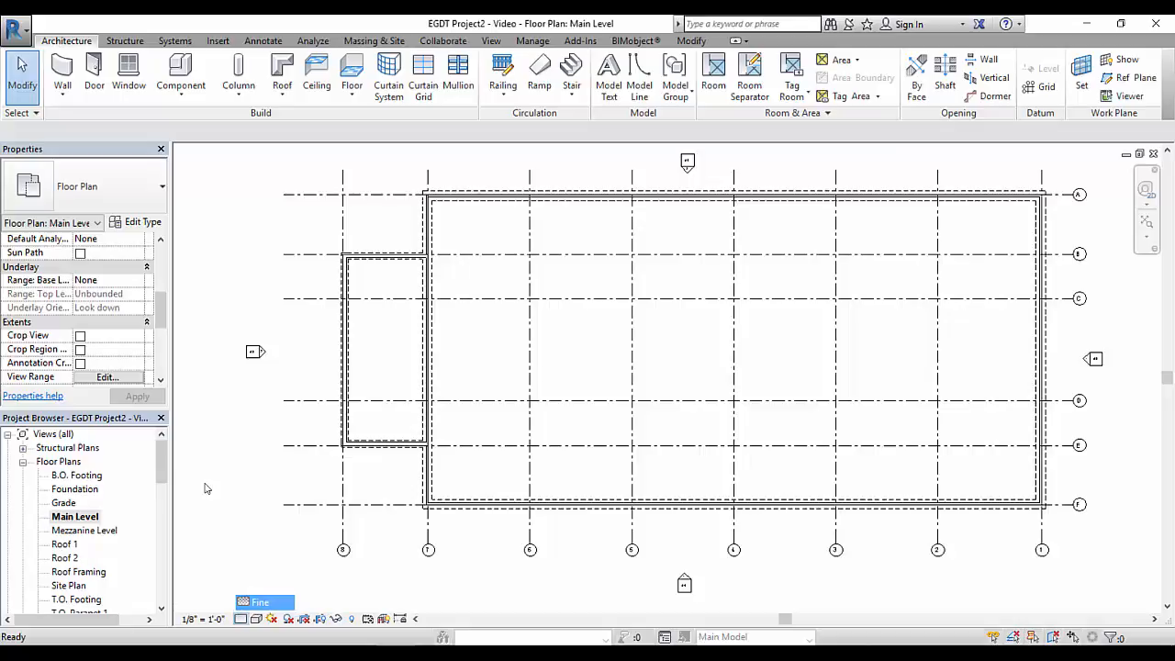
scroll(392, 296, up, 3)
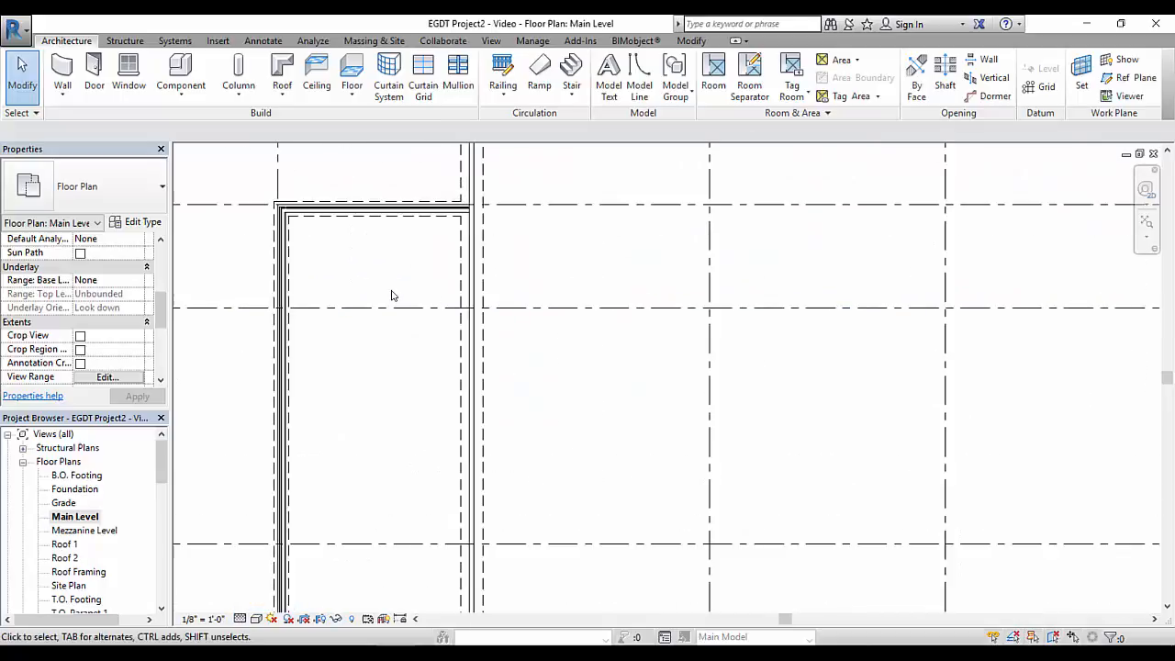
scroll(393, 268, down, 2)
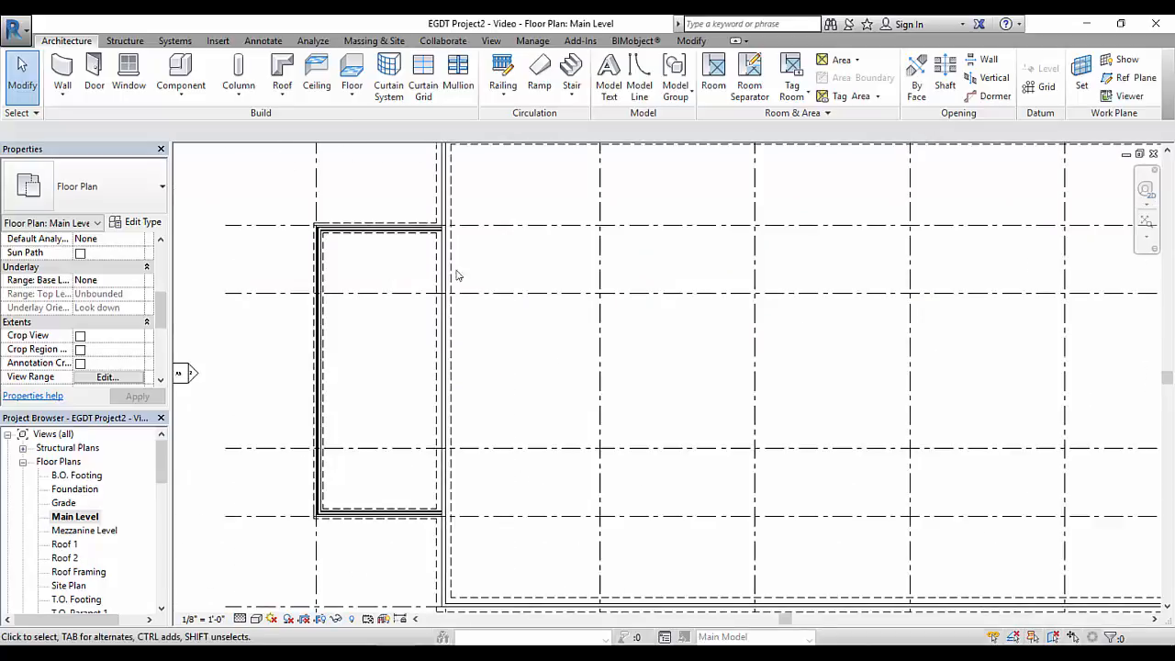